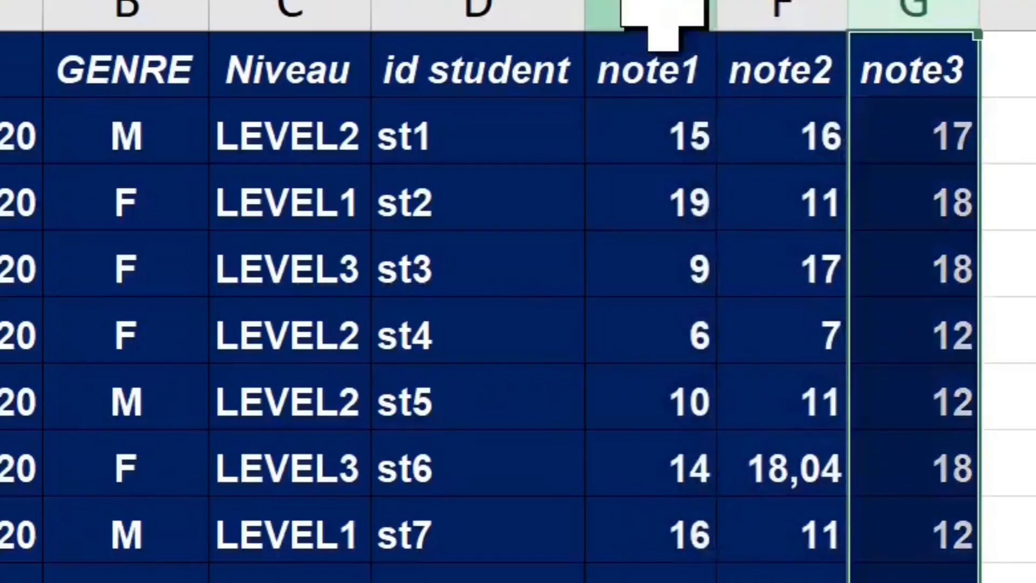
# Step: Insert a pivot table from the DATA range on a new worksheet
pyautogui.click(669, 11)
pyautogui.moveTo(620, 66); pyautogui.dragTo(917, 69)
pyautogui.click(517, 213)
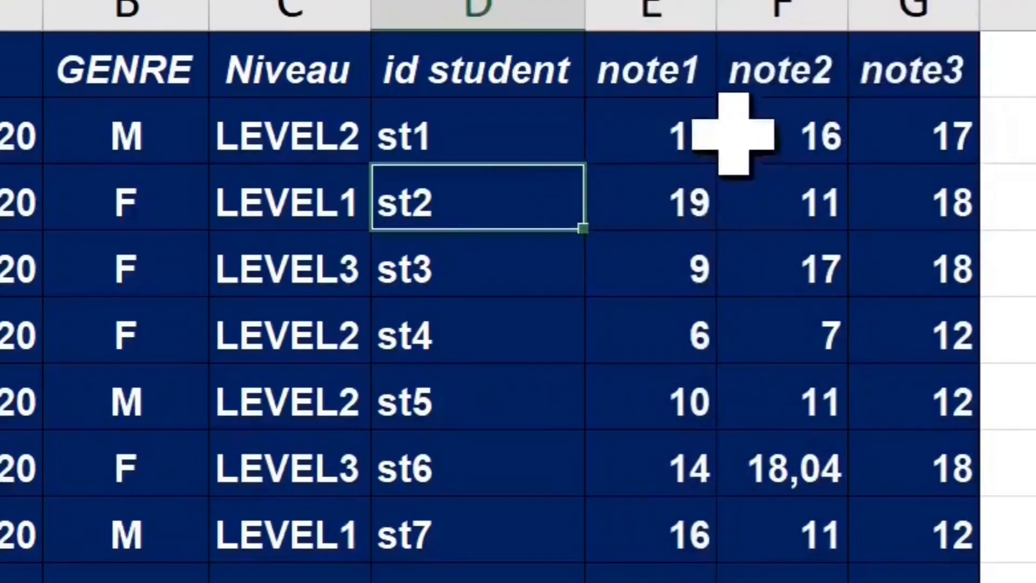
pyautogui.click(308, 271)
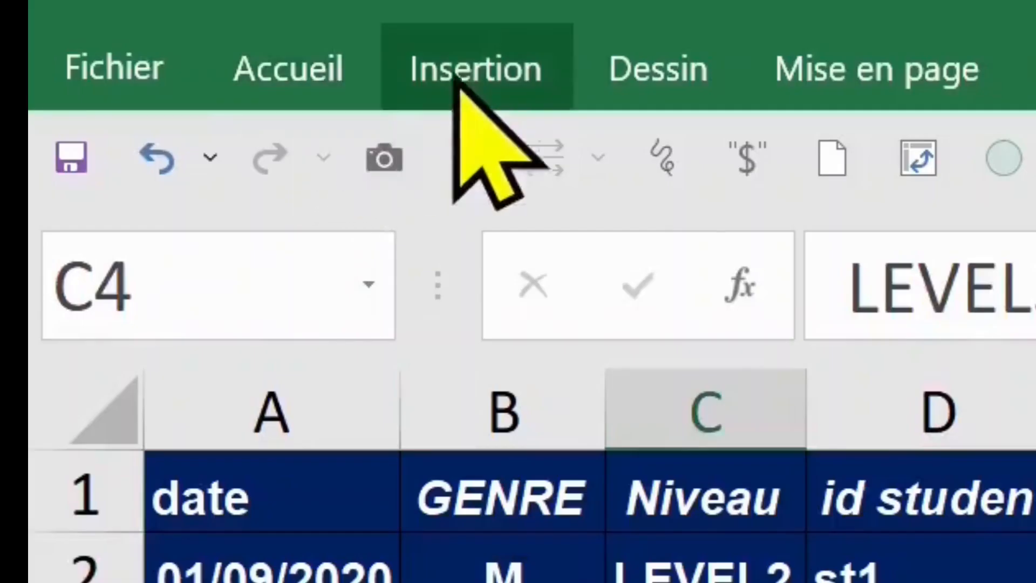
pyautogui.click(456, 81)
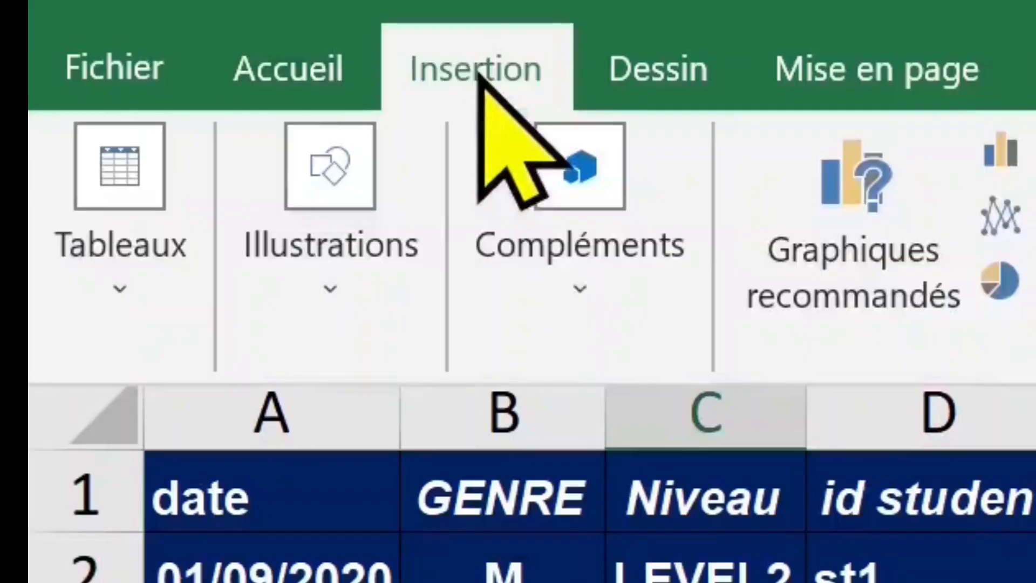
pyautogui.click(132, 227)
pyautogui.click(165, 431)
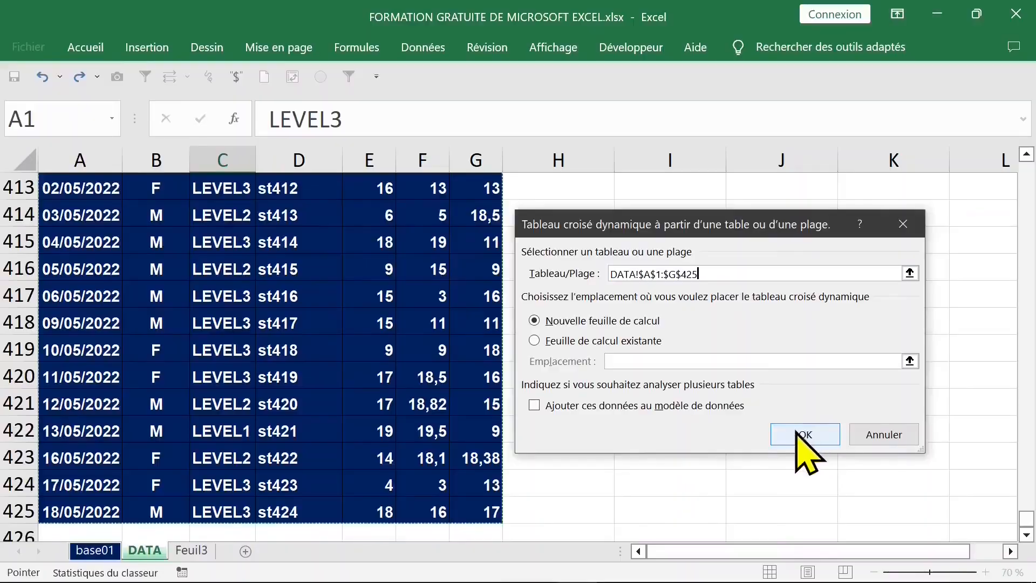
pyautogui.click(698, 472)
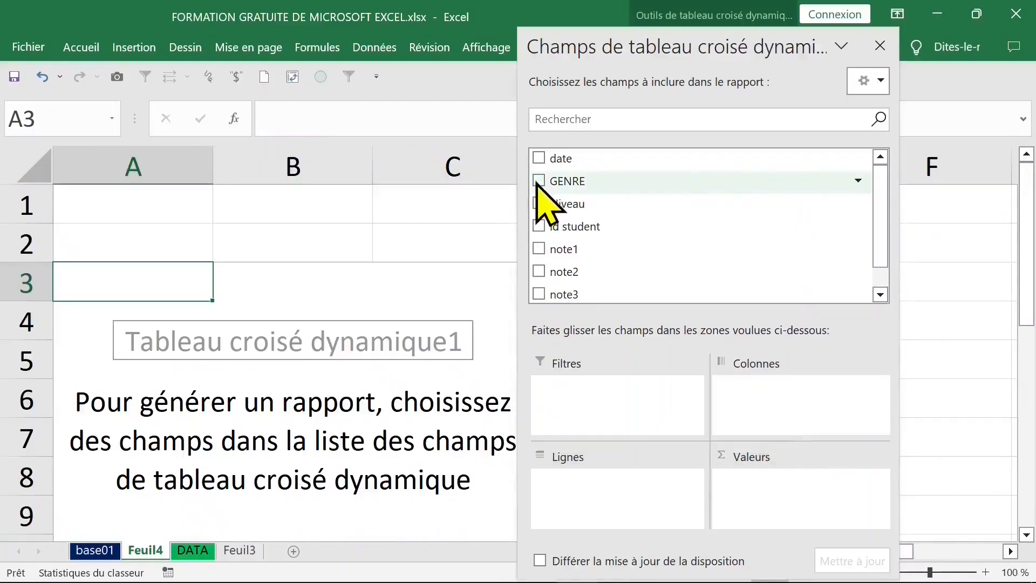
# Step: Add GENRE to the pivot table as row labels and again as a counted value
pyautogui.click(539, 182)
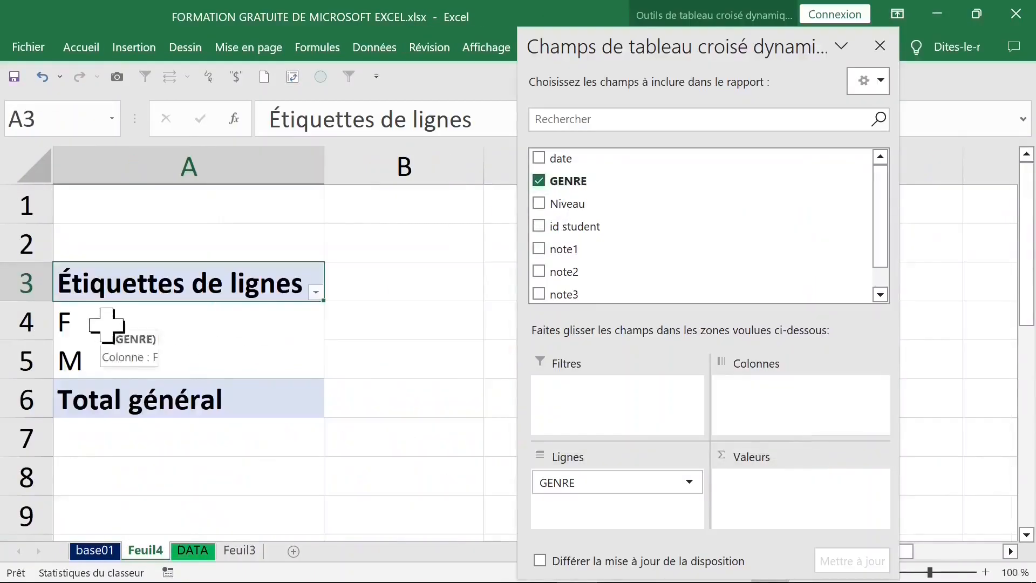
pyautogui.click(192, 550)
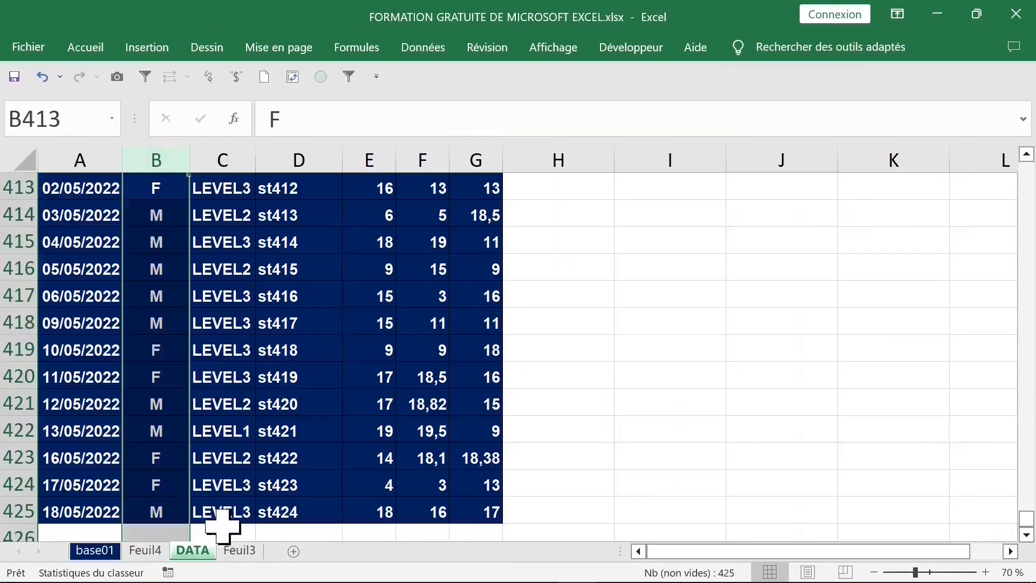
pyautogui.click(145, 549)
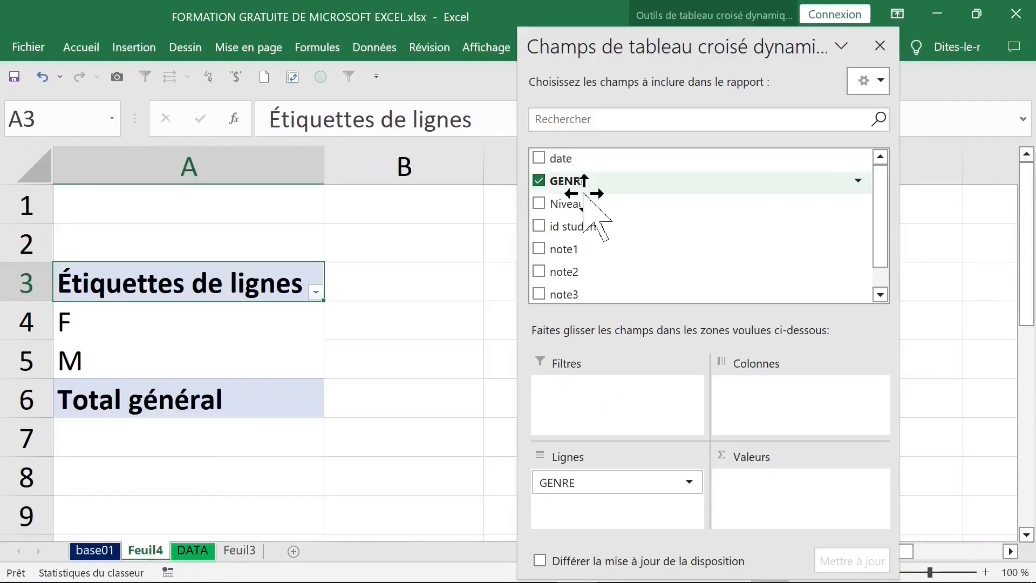
pyautogui.click(260, 324)
pyautogui.click(249, 358)
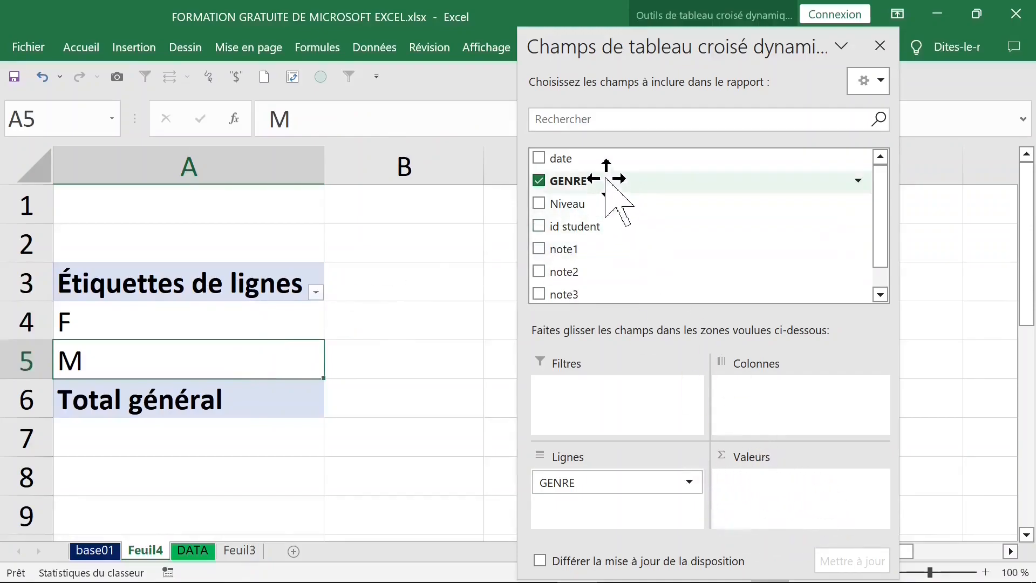
pyautogui.moveTo(608, 181); pyautogui.dragTo(783, 479)
pyautogui.click(881, 46)
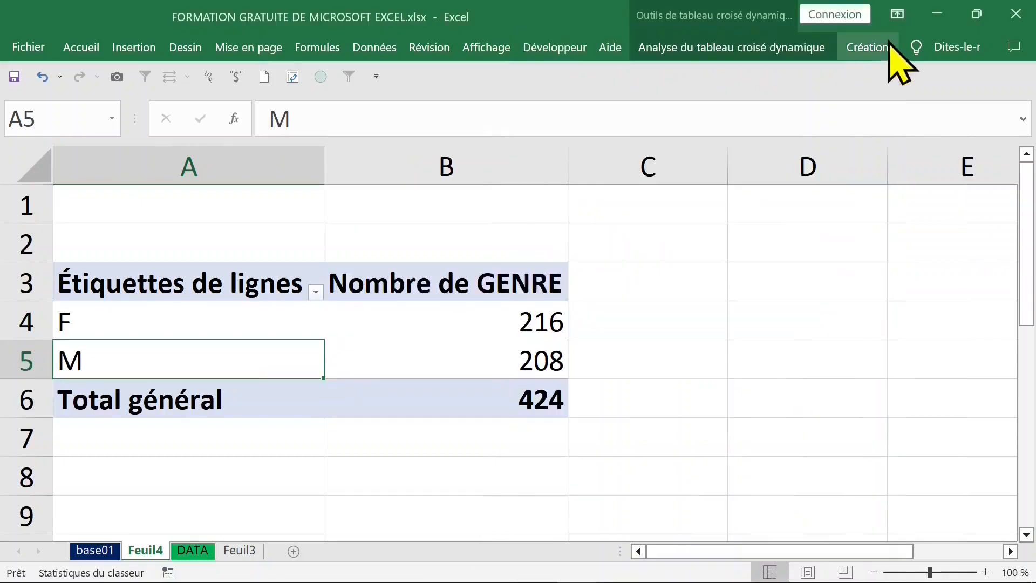
# Step: Compare the pivot table's gender counts with the GENRE column on the DATA sheet
pyautogui.click(437, 327)
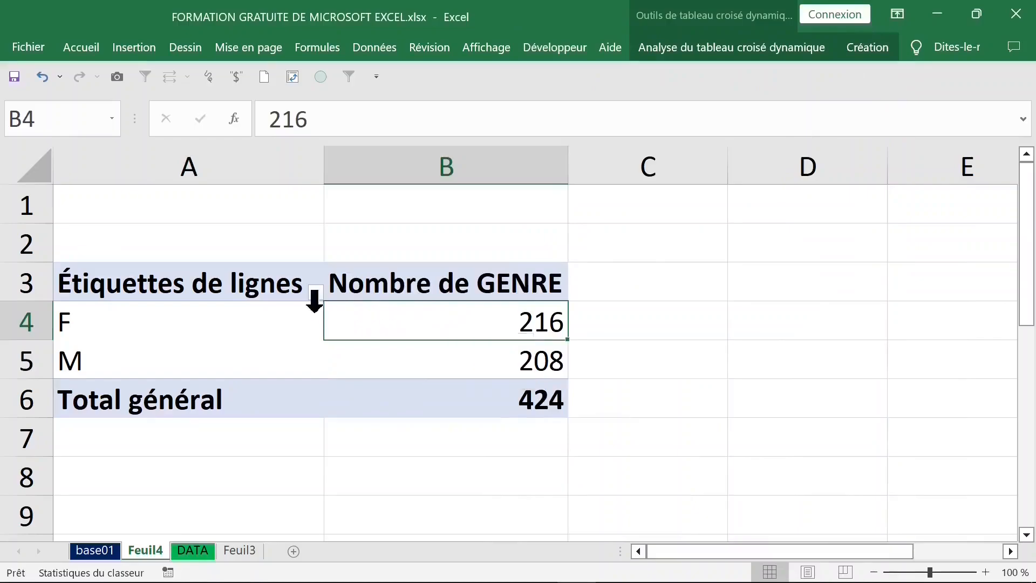
pyautogui.click(231, 319)
pyautogui.click(234, 356)
pyautogui.click(439, 328)
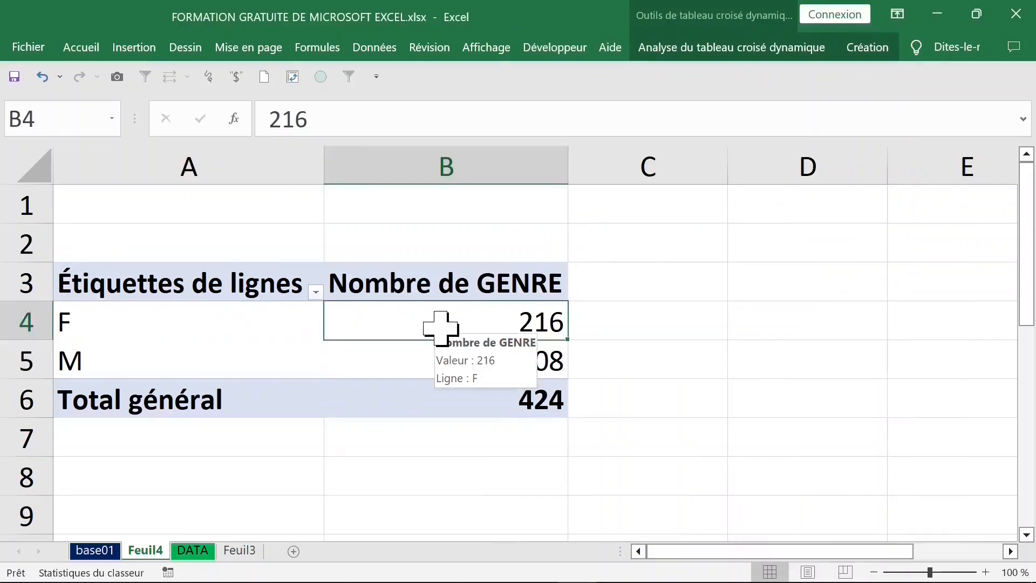
pyautogui.click(193, 550)
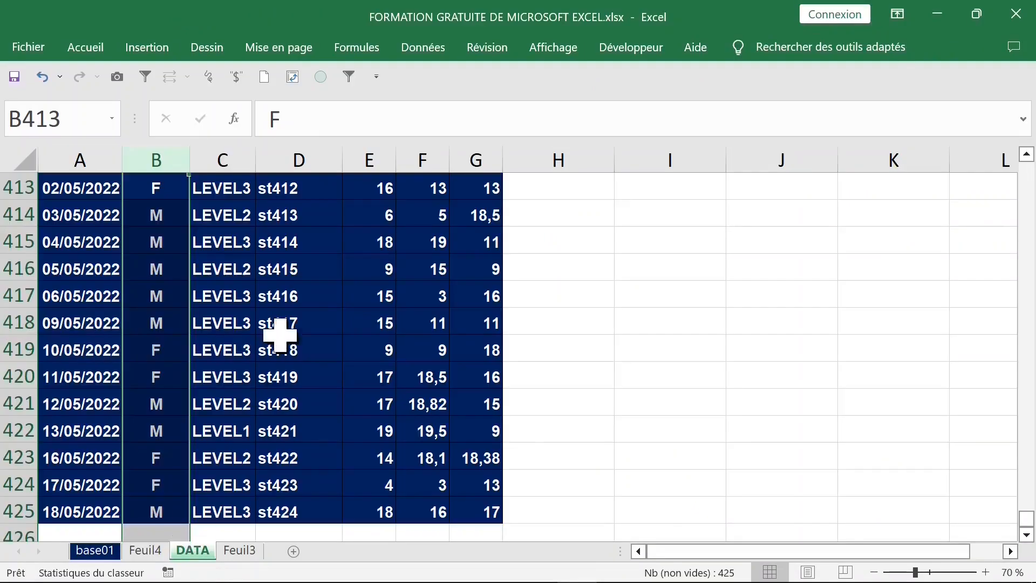
pyautogui.click(152, 232)
pyautogui.click(162, 154)
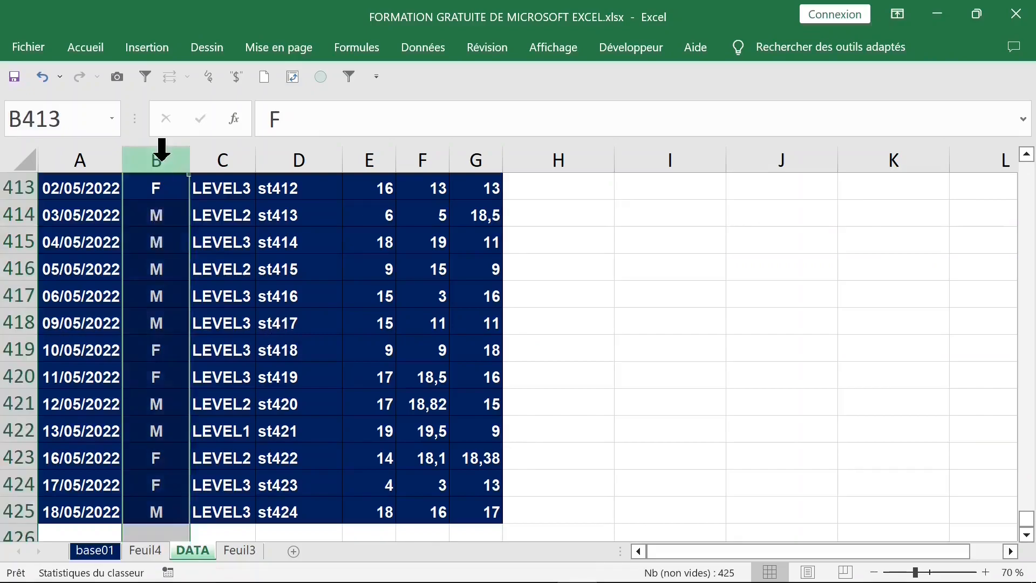
pyautogui.click(157, 211)
pyautogui.hotkey('ctrl', 'Up')
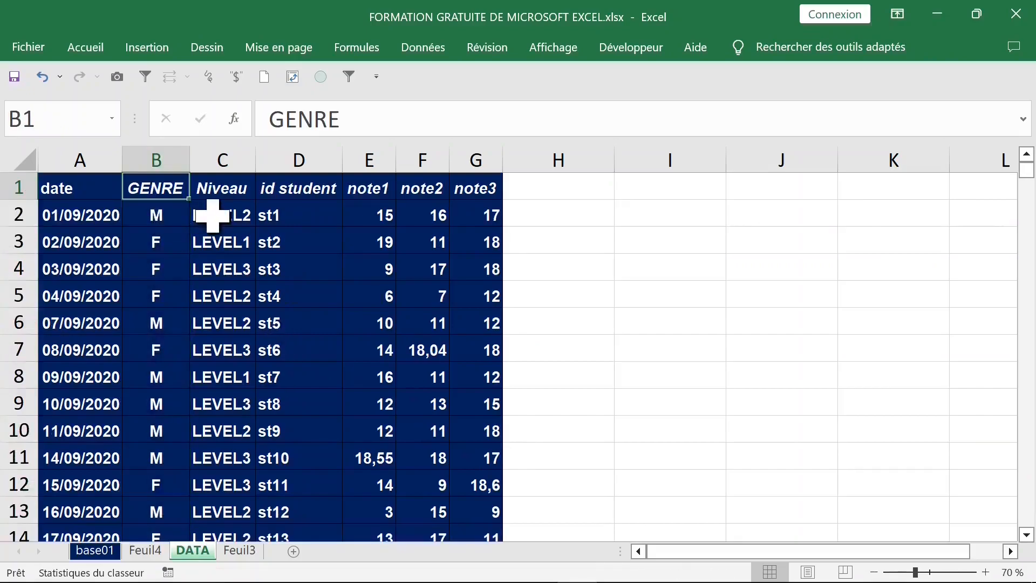
pyautogui.click(154, 550)
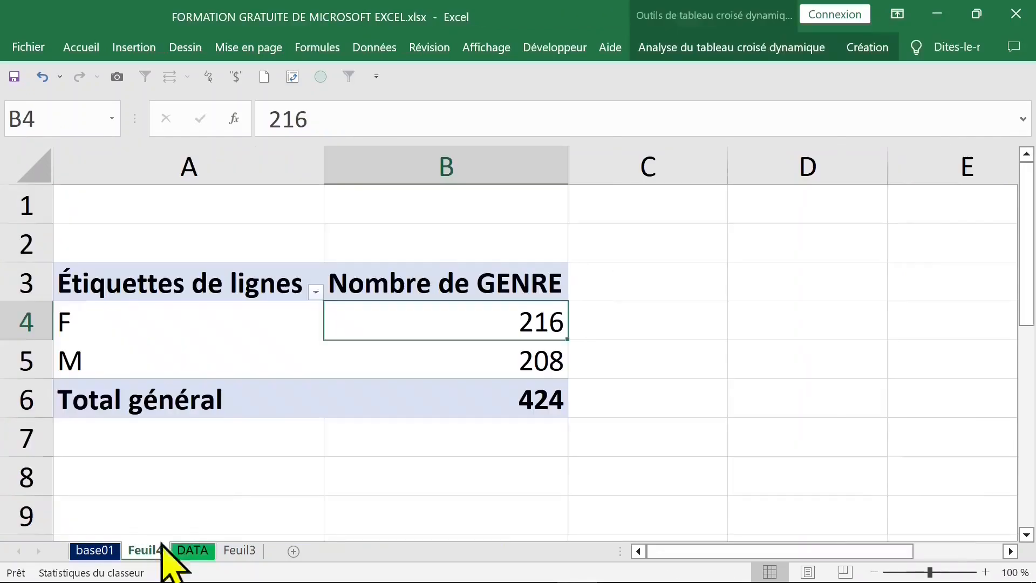
# Step: Show the GENRE count values as % du total de la colonne
pyautogui.click(496, 363)
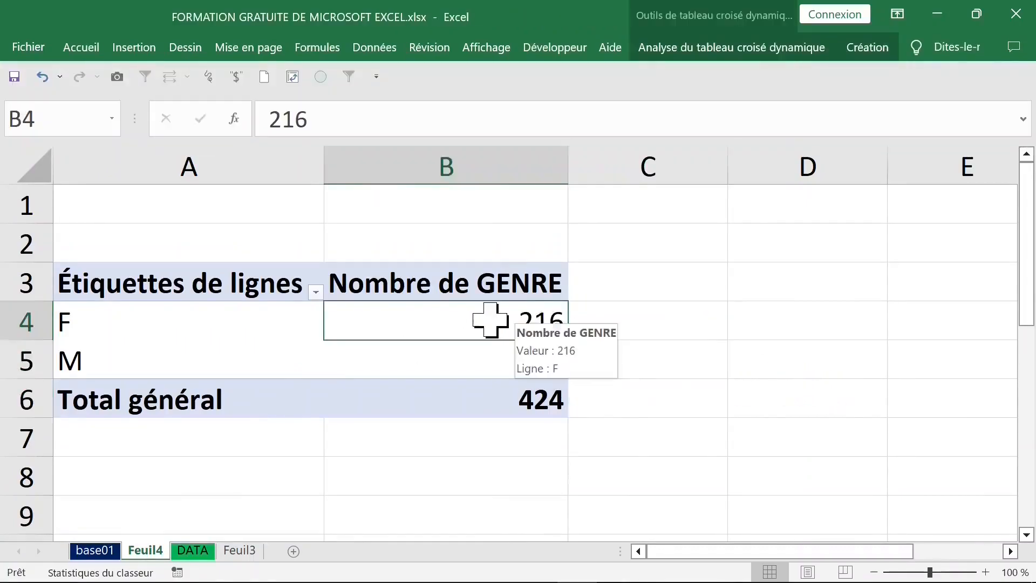
pyautogui.rightClick(490, 320)
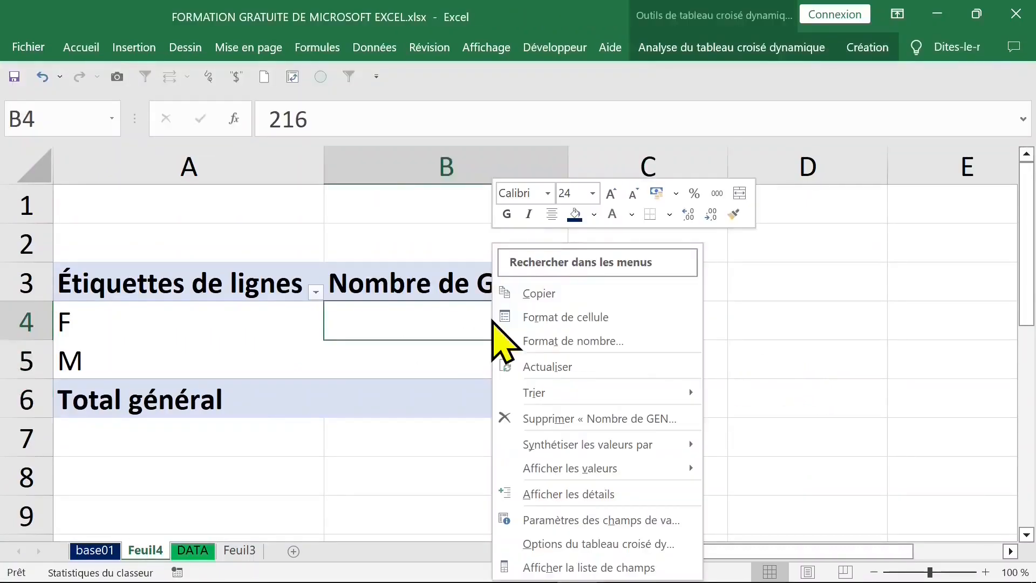
pyautogui.moveTo(565, 470)
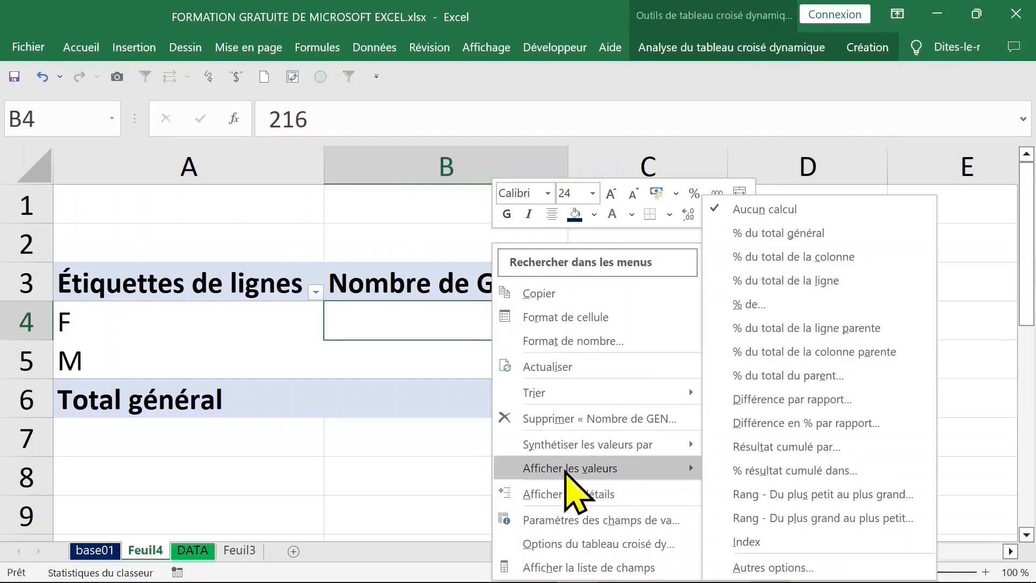
pyautogui.click(776, 263)
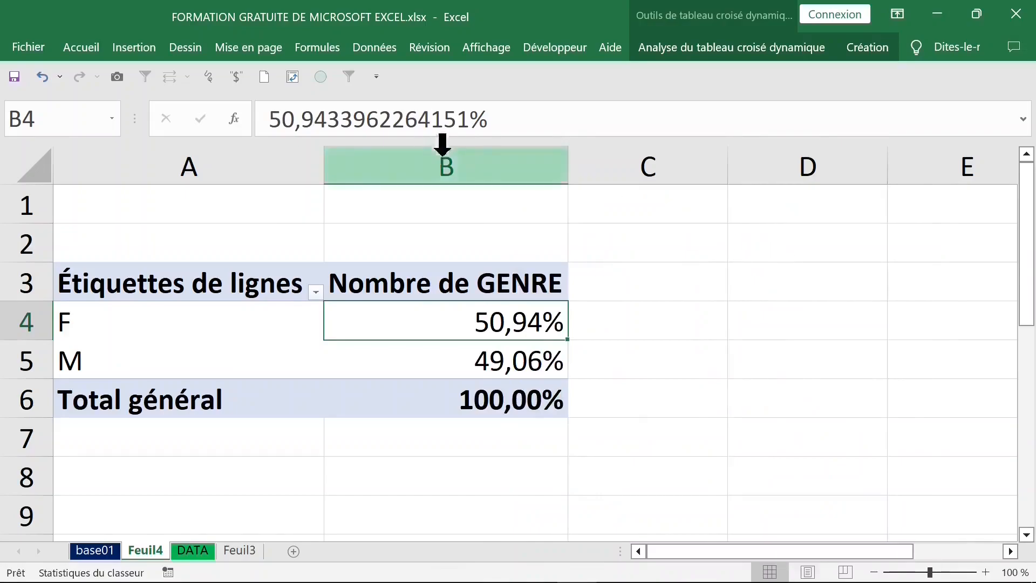
# Step: Format the value field's numbers as Pourcentage with 0 decimal places
pyautogui.rightClick(438, 327)
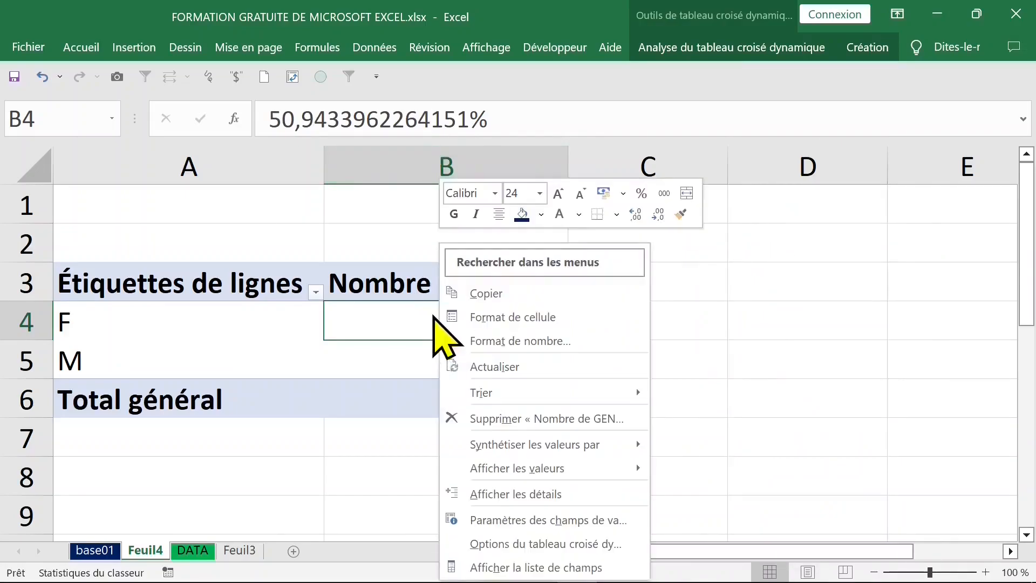
pyautogui.click(467, 342)
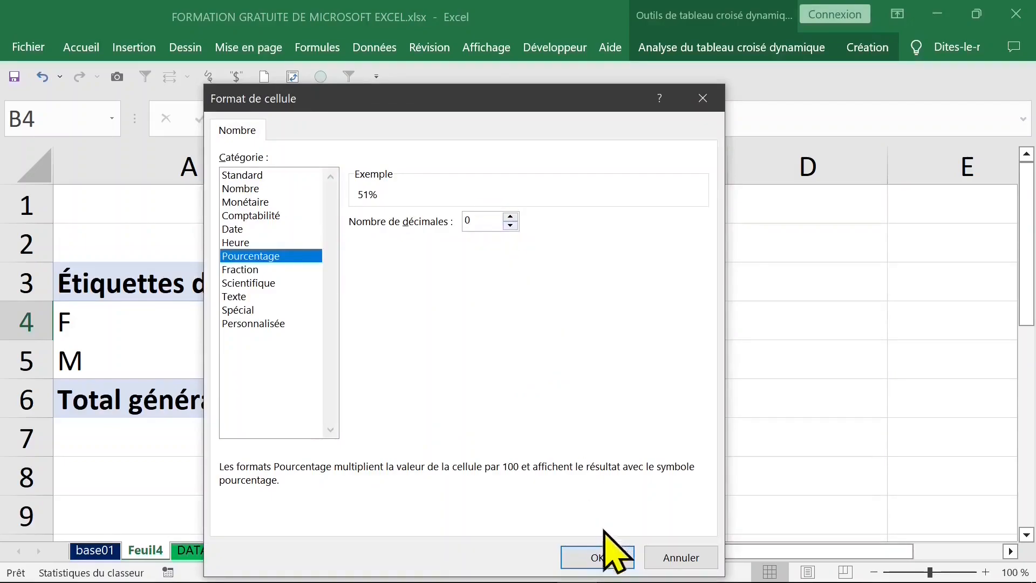
pyautogui.click(596, 556)
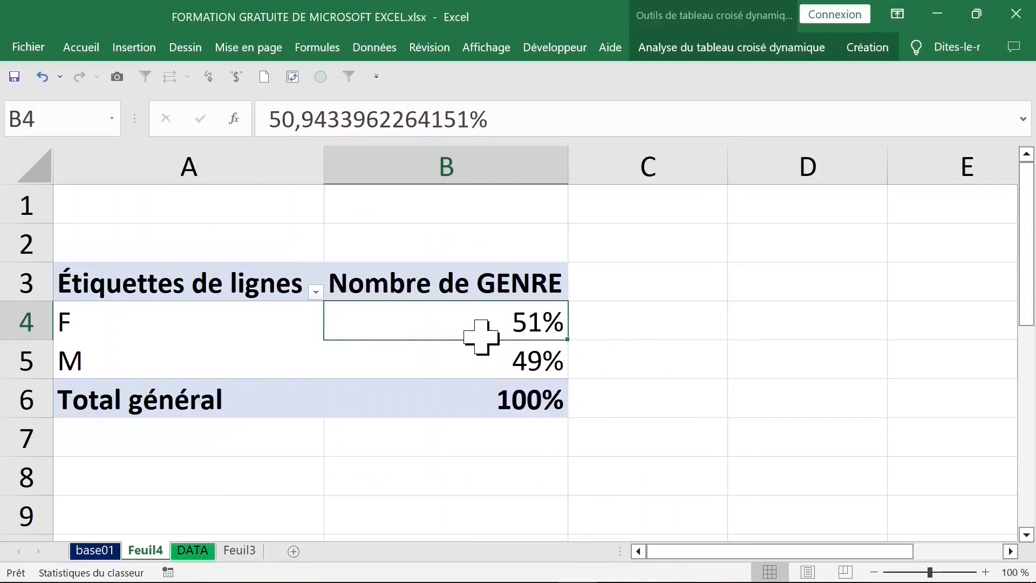
pyautogui.moveTo(603, 308); pyautogui.dragTo(602, 402)
pyautogui.click(404, 314)
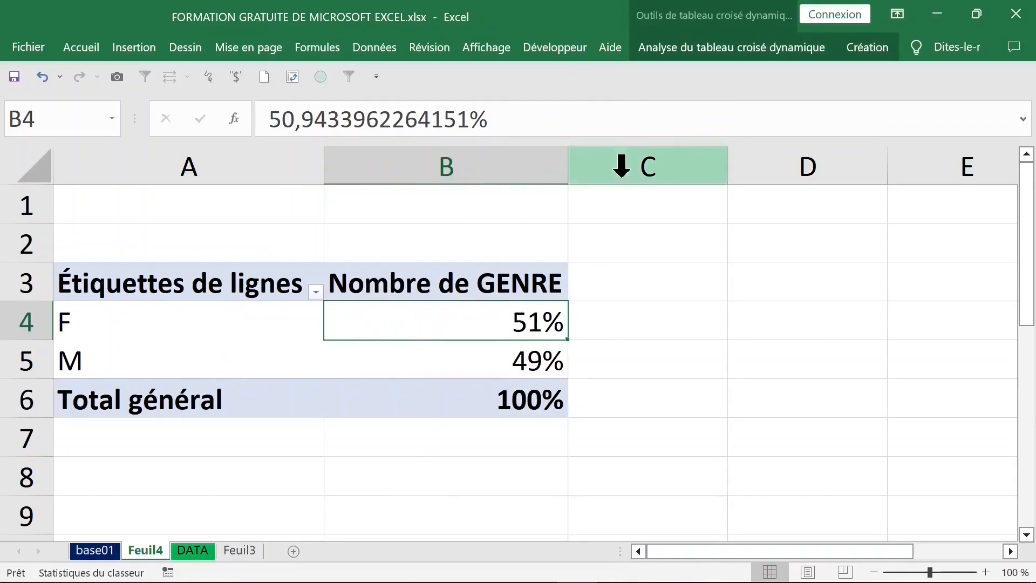
# Step: Add GENRE to the values a second time and place the plain count before the percentage column
pyautogui.click(821, 49)
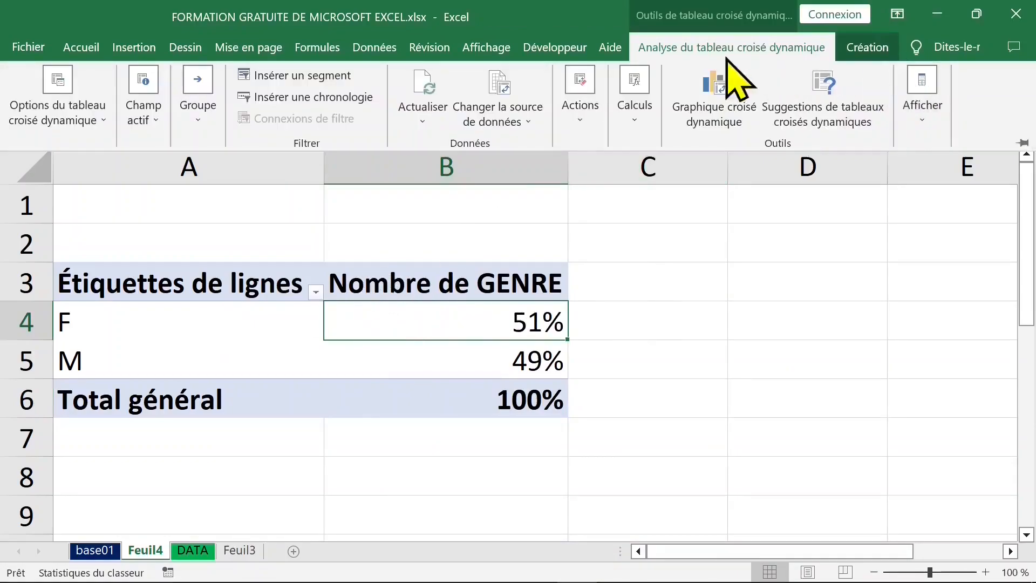
pyautogui.click(924, 116)
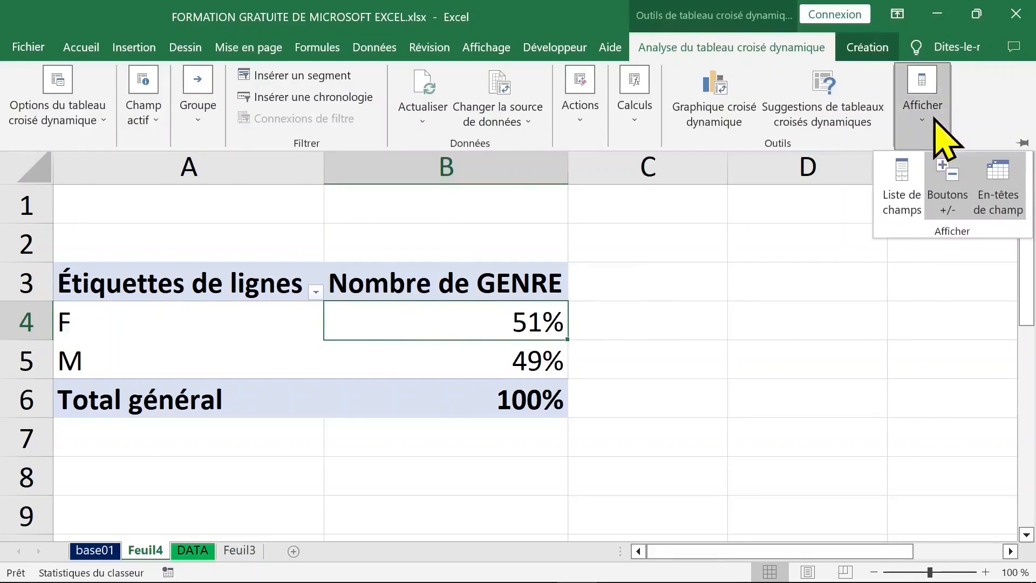
pyautogui.click(911, 162)
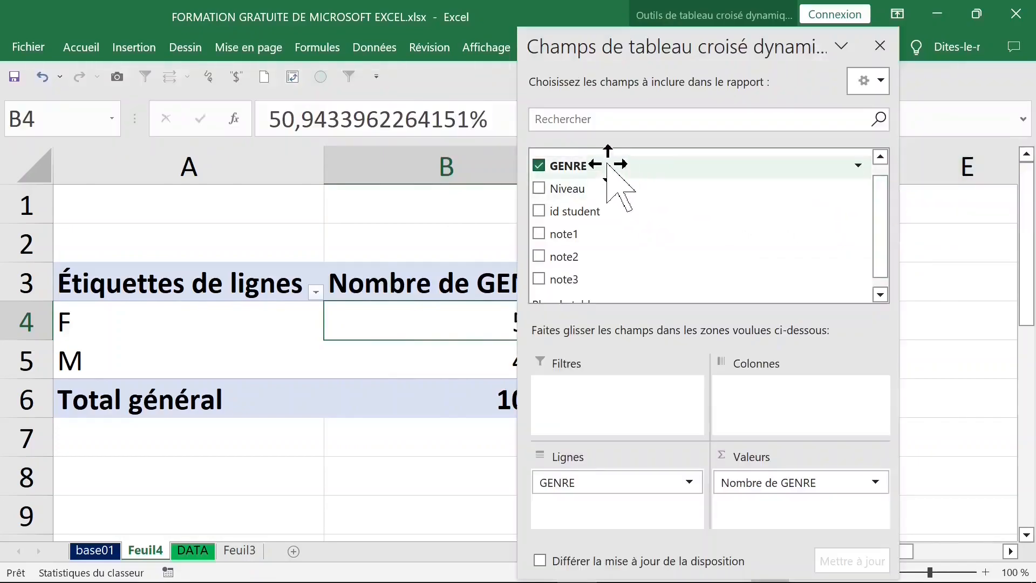
pyautogui.moveTo(607, 165); pyautogui.dragTo(764, 512)
pyautogui.moveTo(758, 51); pyautogui.dragTo(251, 53)
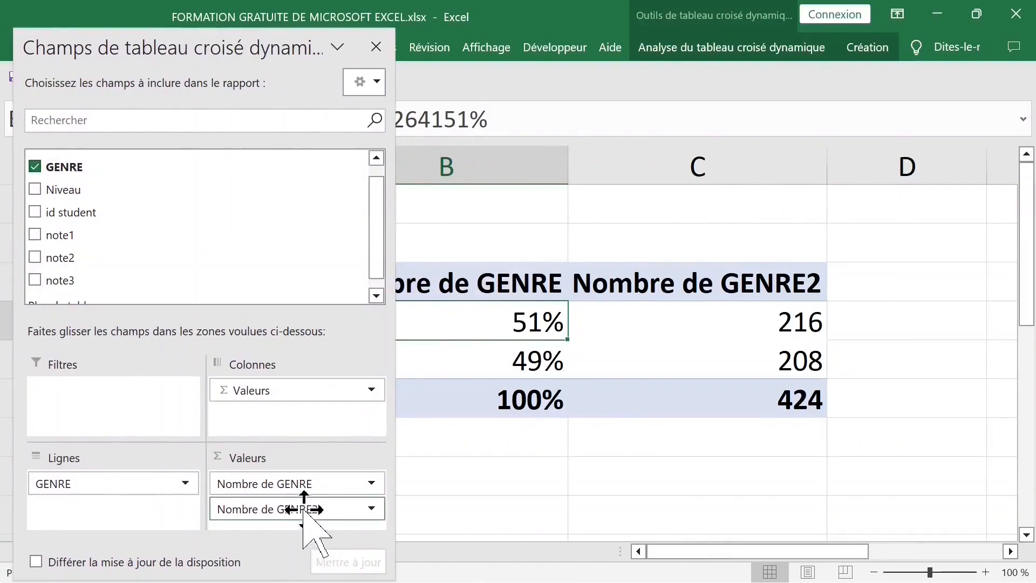
pyautogui.moveTo(304, 509); pyautogui.dragTo(306, 476)
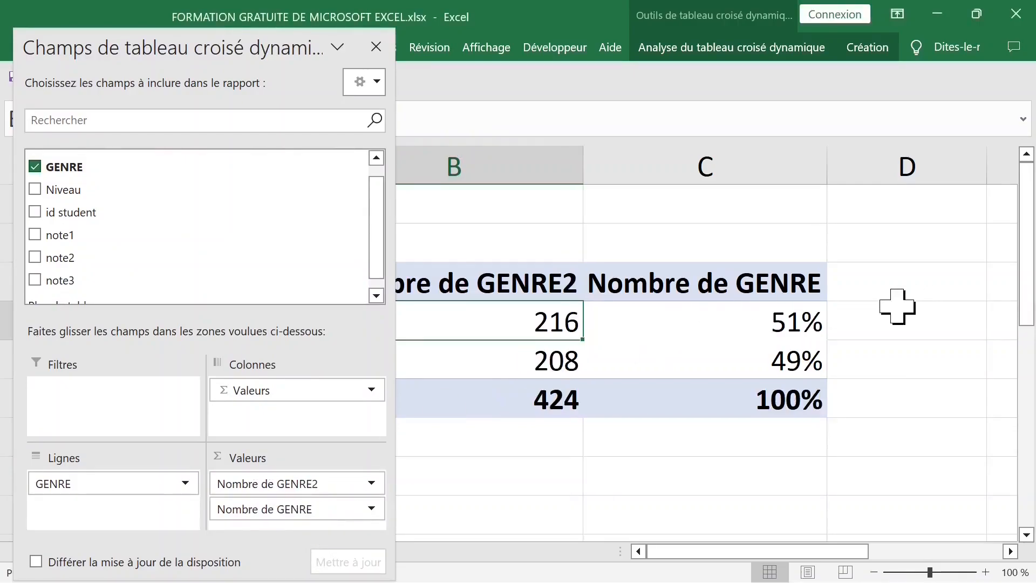
pyautogui.click(377, 47)
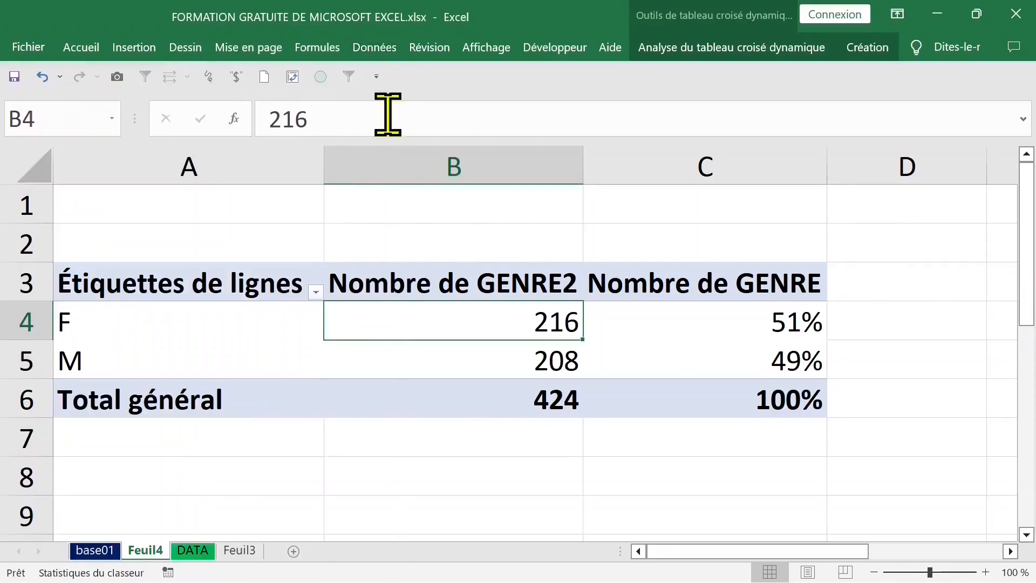
# Step: Examine the pivot table rows and the GENRE and Niveau columns on the DATA sheet
pyautogui.click(108, 326)
pyautogui.click(151, 358)
pyautogui.click(162, 324)
pyautogui.click(161, 361)
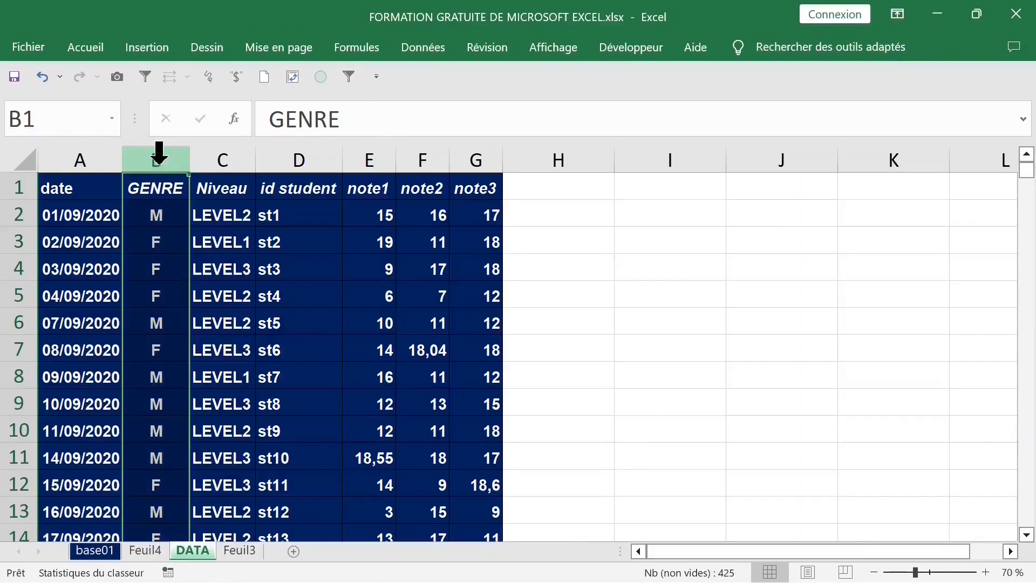
pyautogui.moveTo(158, 153); pyautogui.dragTo(223, 152)
pyautogui.click(226, 153)
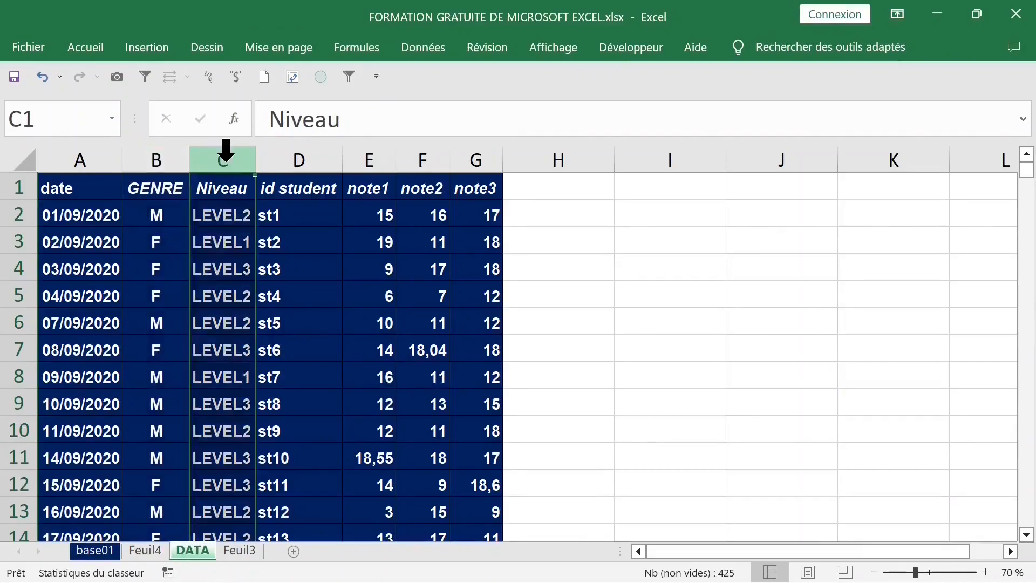
pyautogui.click(226, 216)
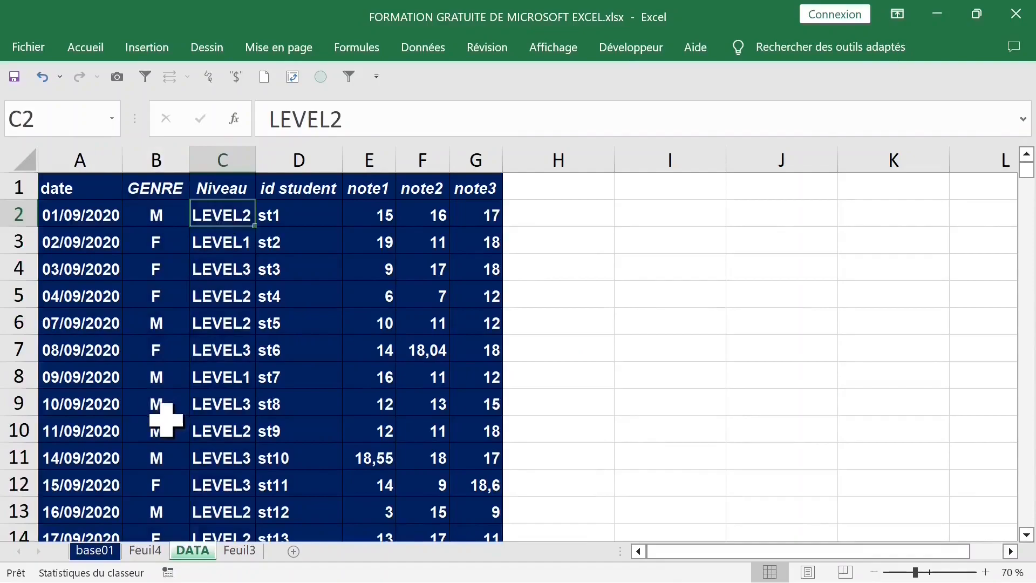
pyautogui.click(146, 551)
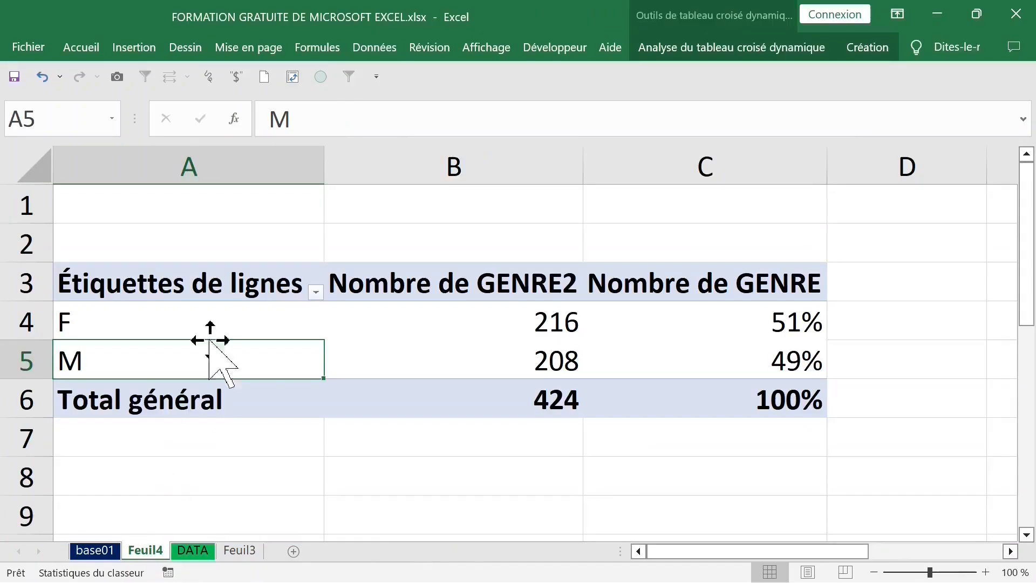
# Step: Reopen the pivot table field list from a row label
pyautogui.click(205, 302)
pyautogui.click(202, 303)
pyautogui.rightClick(205, 322)
pyautogui.click(204, 322)
pyautogui.rightClick(148, 323)
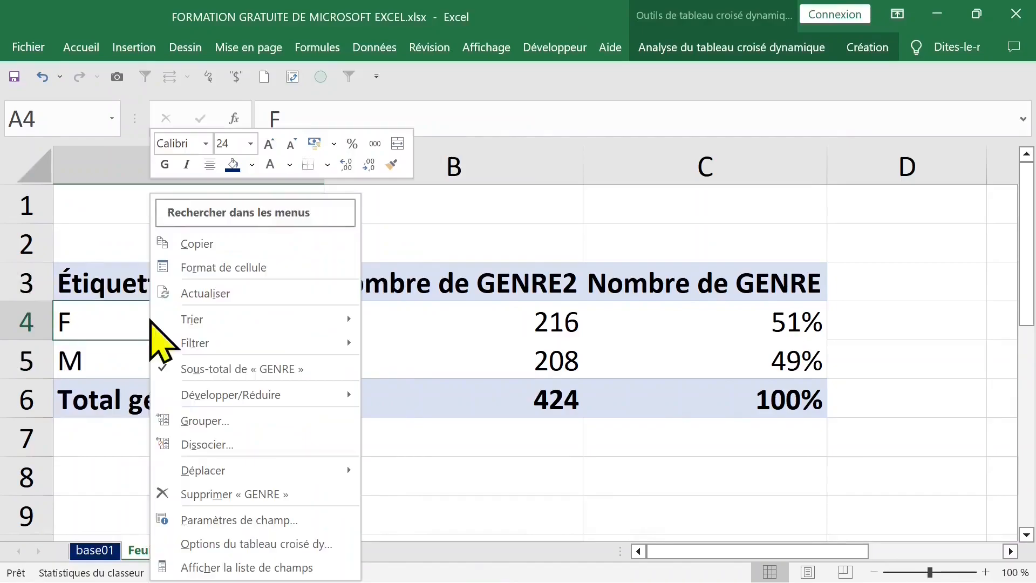
pyautogui.click(263, 566)
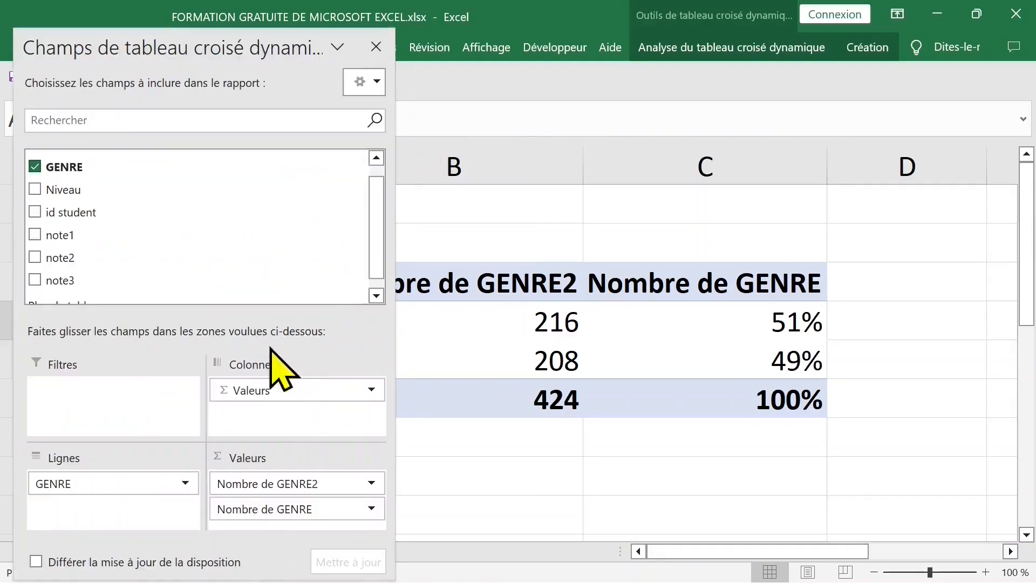
# Step: Replace GENRE with Niveau as the row field and add Niveau to the values twice
pyautogui.click(35, 168)
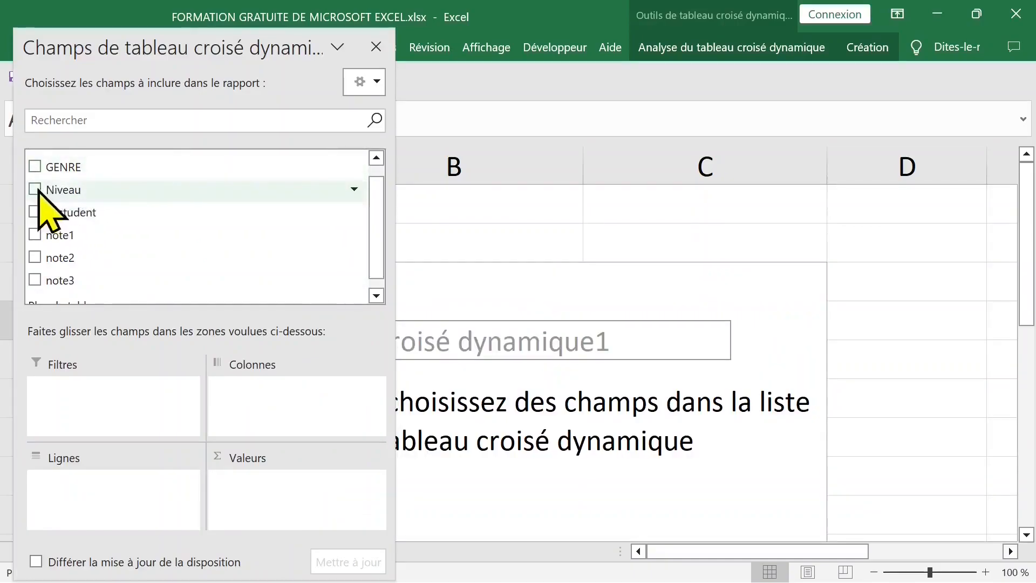
pyautogui.click(35, 189)
pyautogui.moveTo(192, 46); pyautogui.dragTo(555, 63)
pyautogui.moveTo(458, 202); pyautogui.dragTo(655, 492)
pyautogui.moveTo(474, 200); pyautogui.dragTo(696, 515)
pyautogui.click(750, 55)
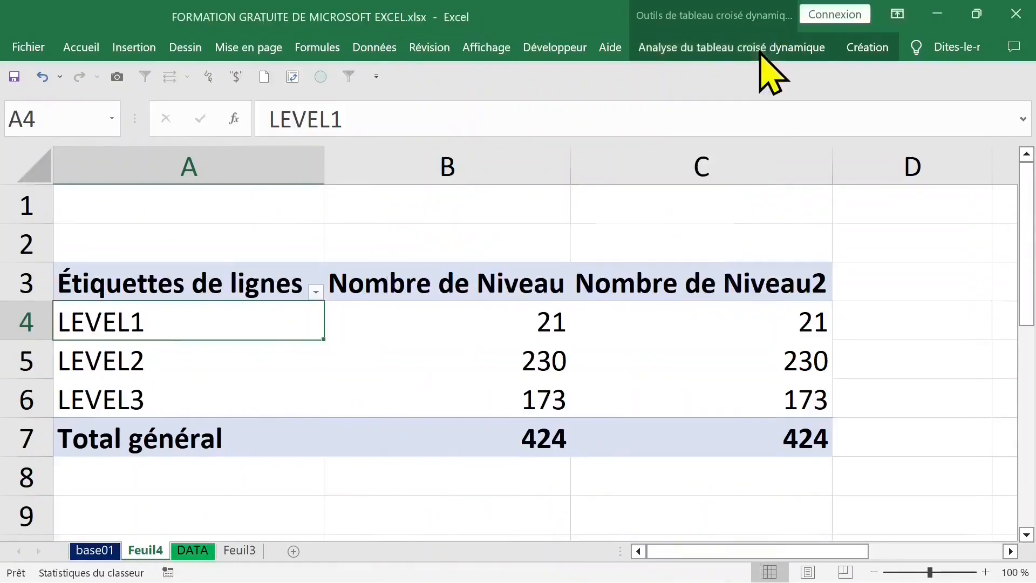
# Step: Rename the second value column header as %
pyautogui.click(719, 322)
pyautogui.click(693, 278)
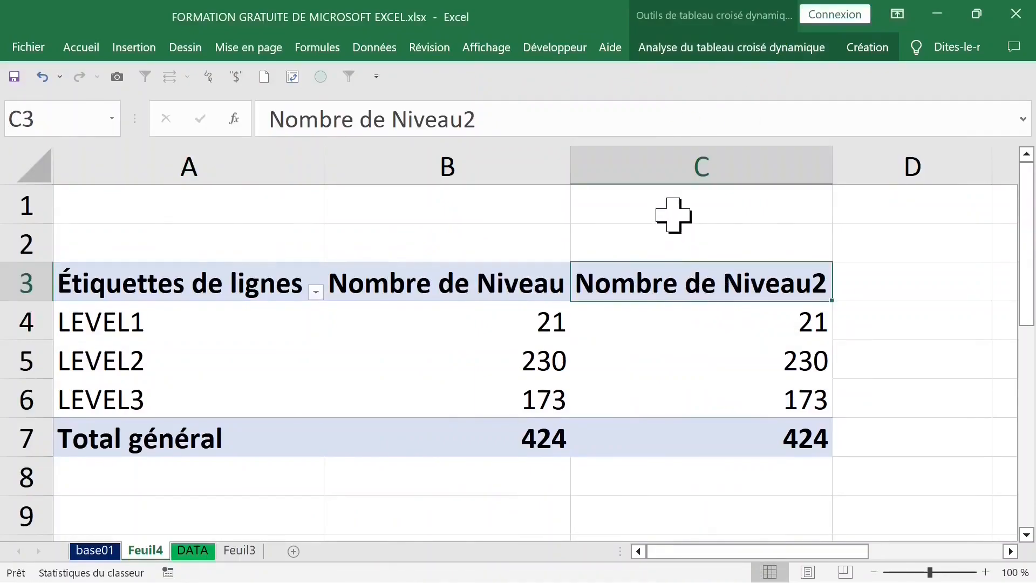
pyautogui.write('%')
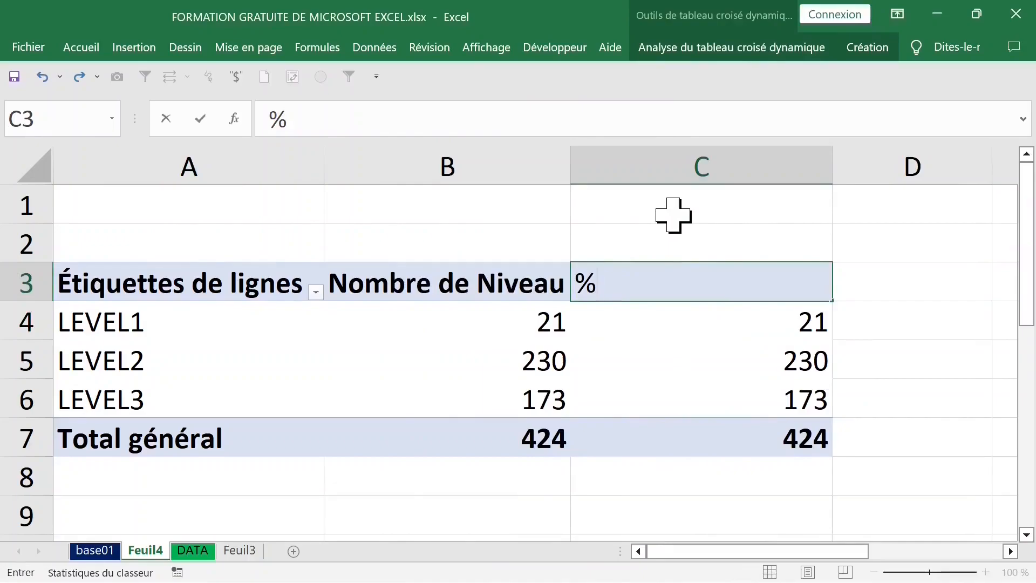
pyautogui.press('Return')
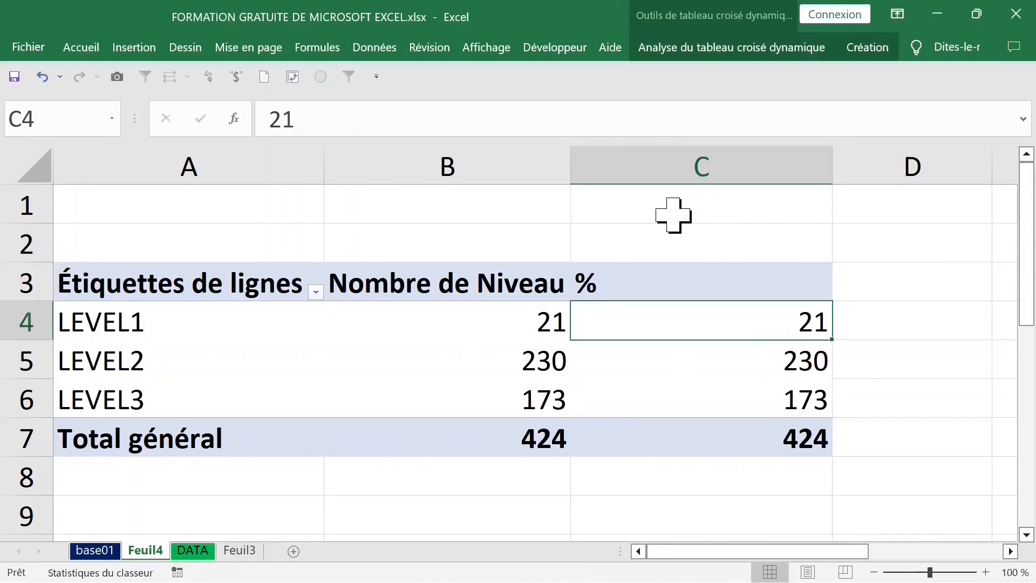
pyautogui.rightClick(632, 330)
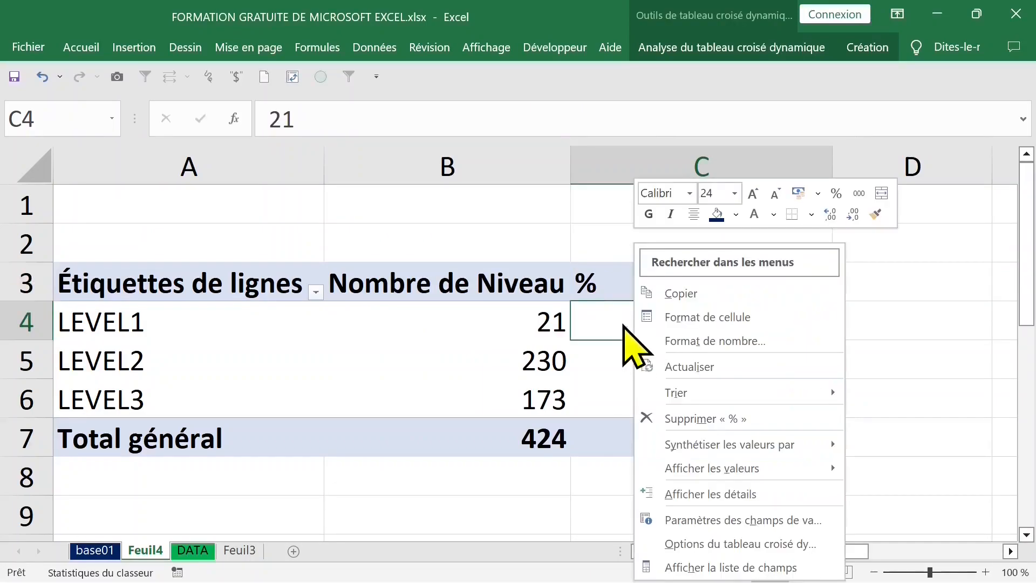
pyautogui.moveTo(700, 470)
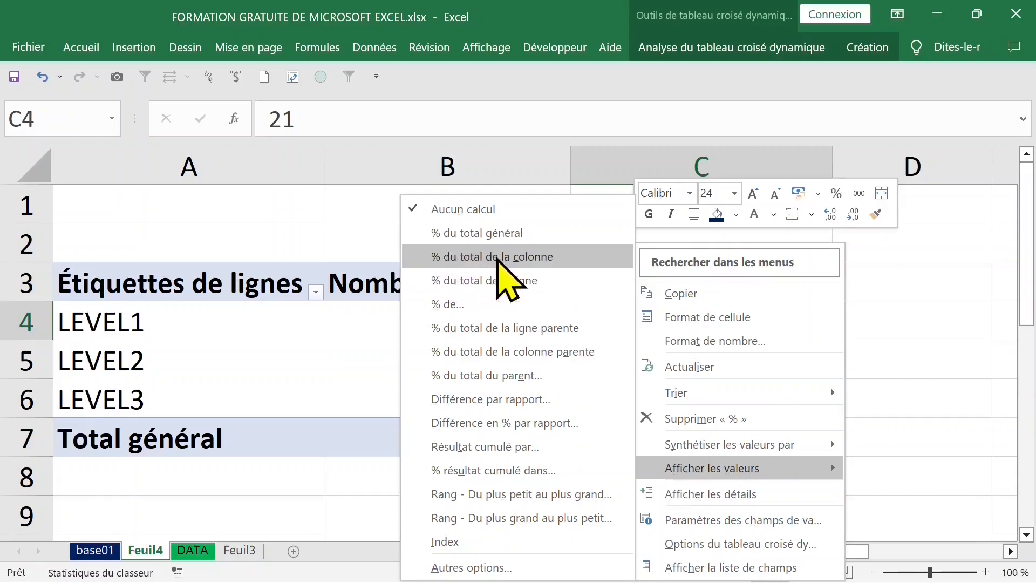
pyautogui.click(917, 297)
pyautogui.click(892, 287)
pyautogui.click(755, 285)
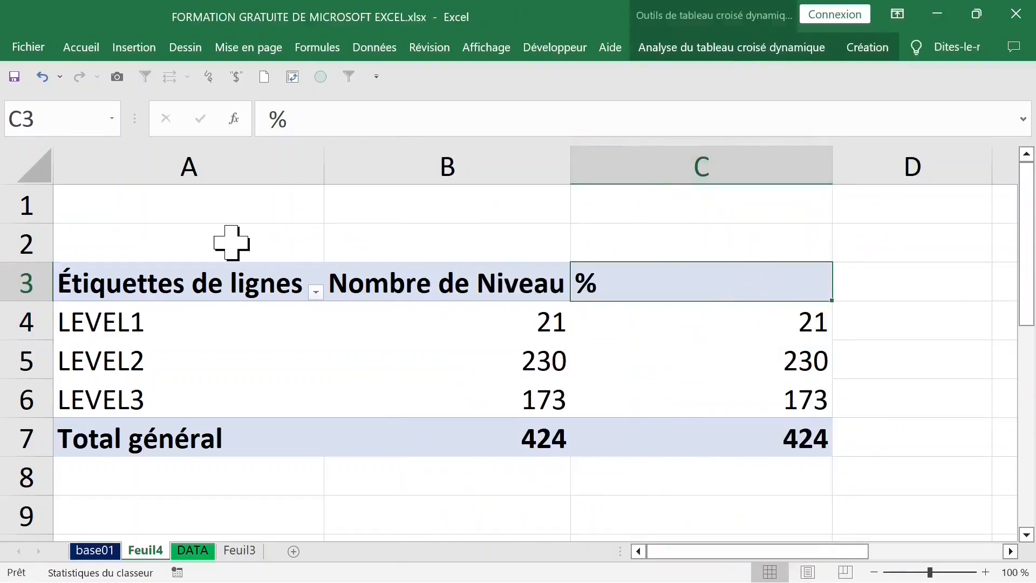
# Step: Set the % column to show % du total de la colonne in Pourcentage format with 0 decimals, then undo it
pyautogui.doubleClick(621, 283)
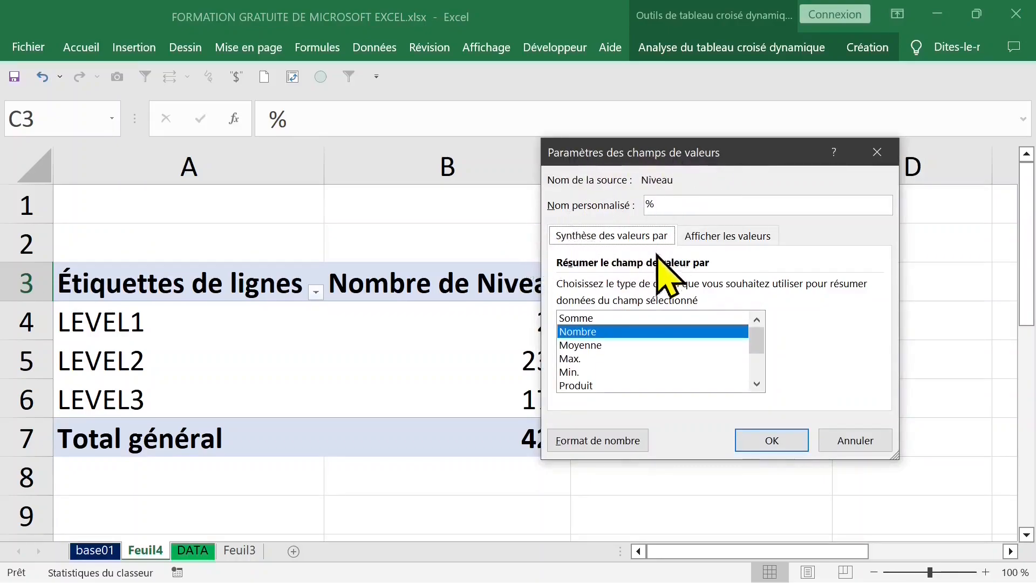
pyautogui.click(723, 236)
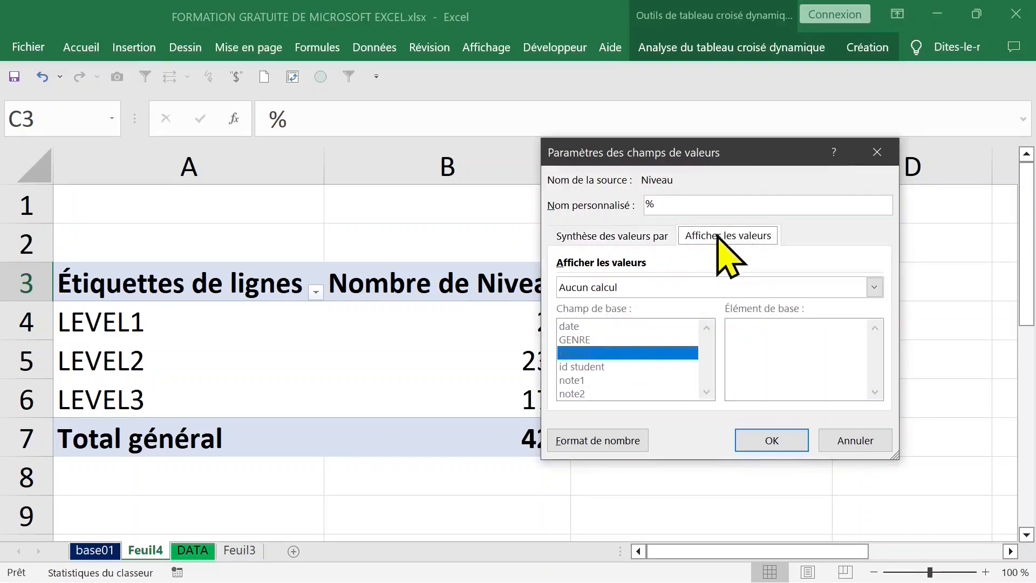
pyautogui.click(641, 287)
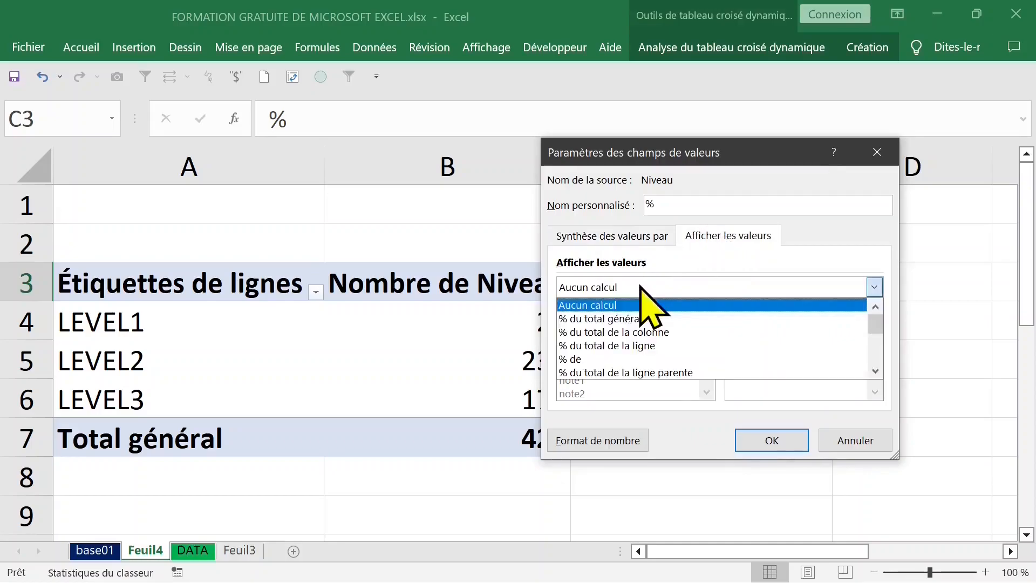
pyautogui.click(696, 332)
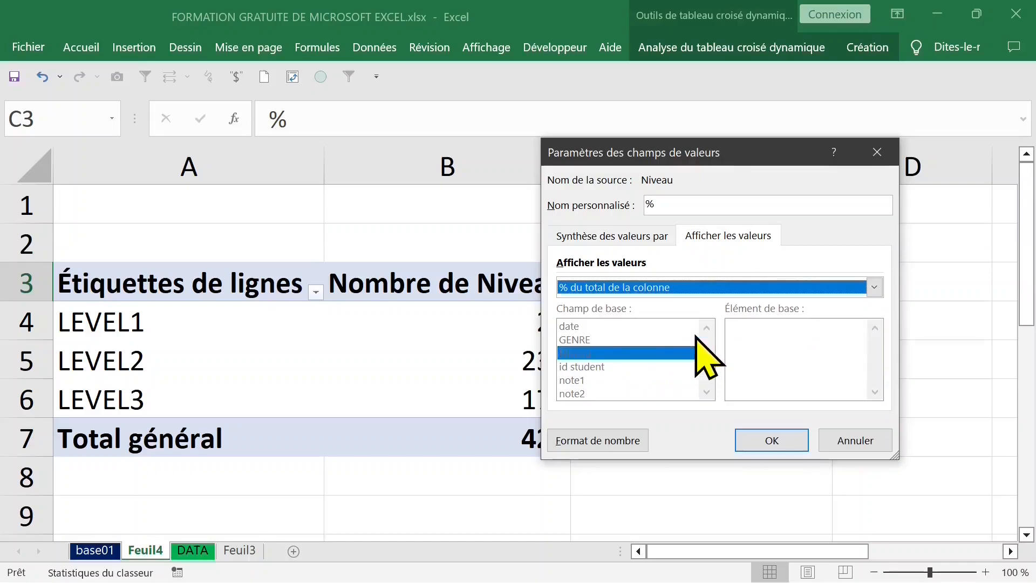
pyautogui.click(594, 443)
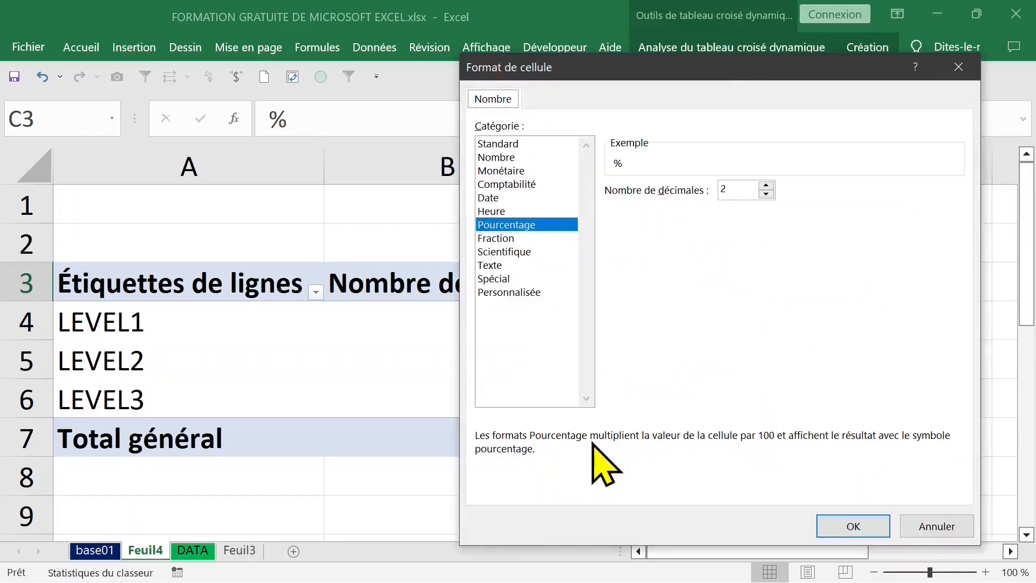
pyautogui.click(745, 193)
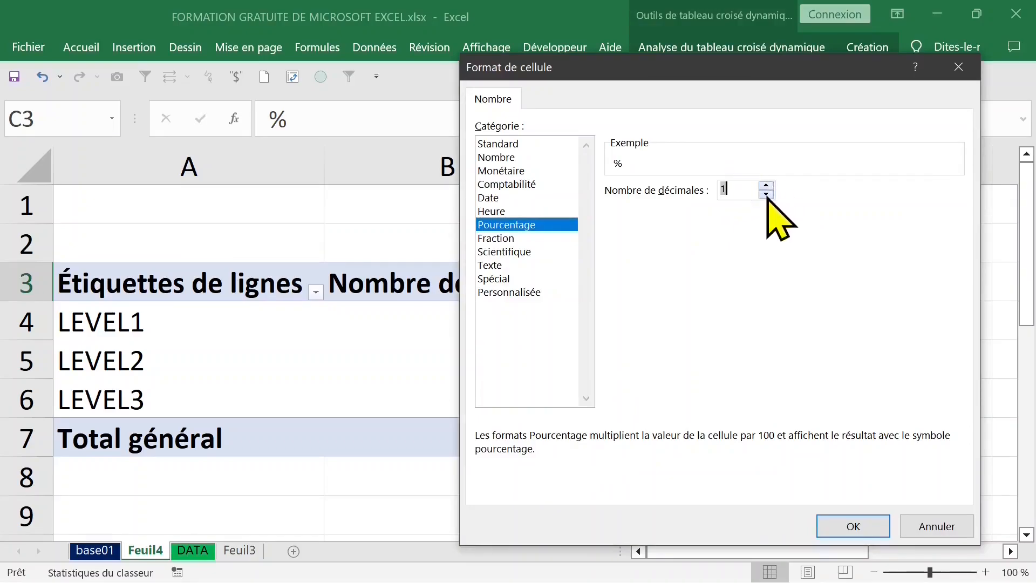
pyautogui.click(739, 185)
pyautogui.click(866, 529)
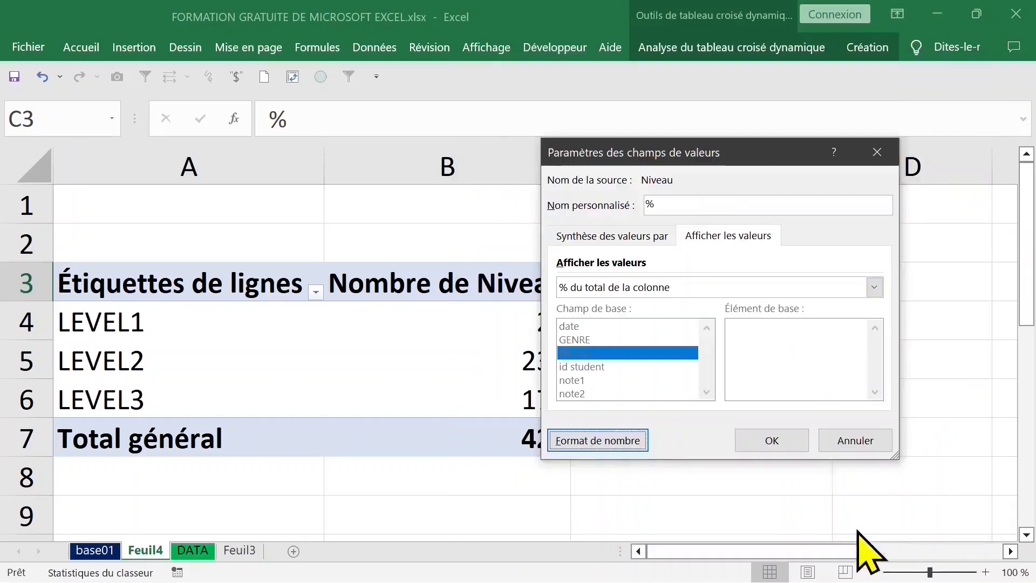
pyautogui.click(772, 441)
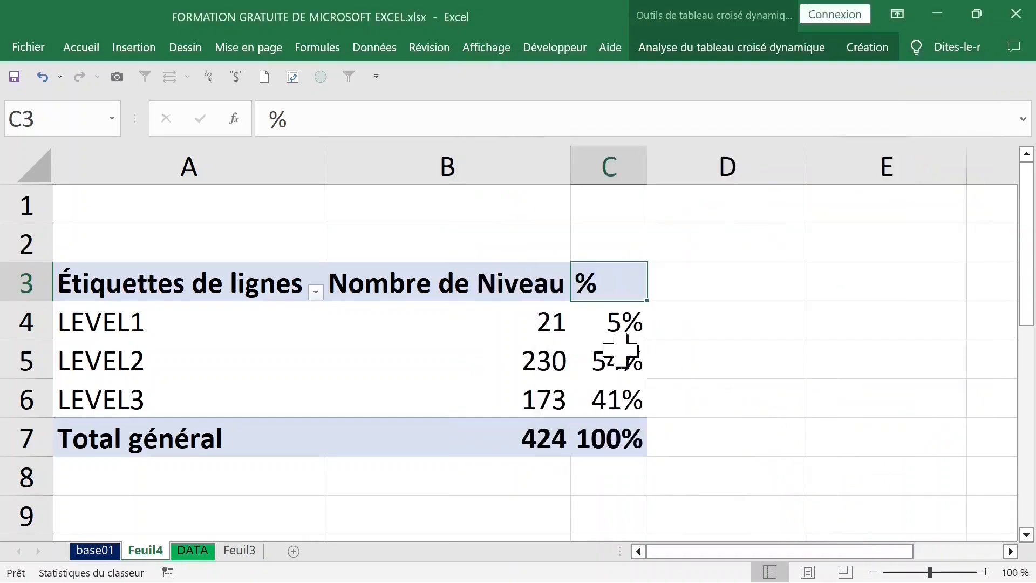
pyautogui.click(43, 77)
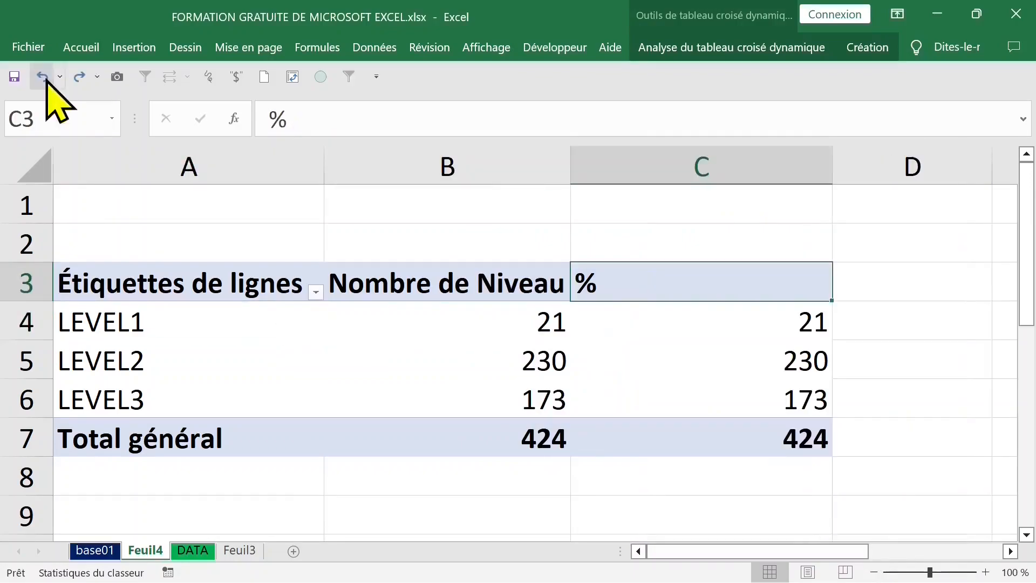
# Step: Through the field list, set the % value to % du total de la colonne with Pourcentage number format at 2 decimals
pyautogui.click(608, 322)
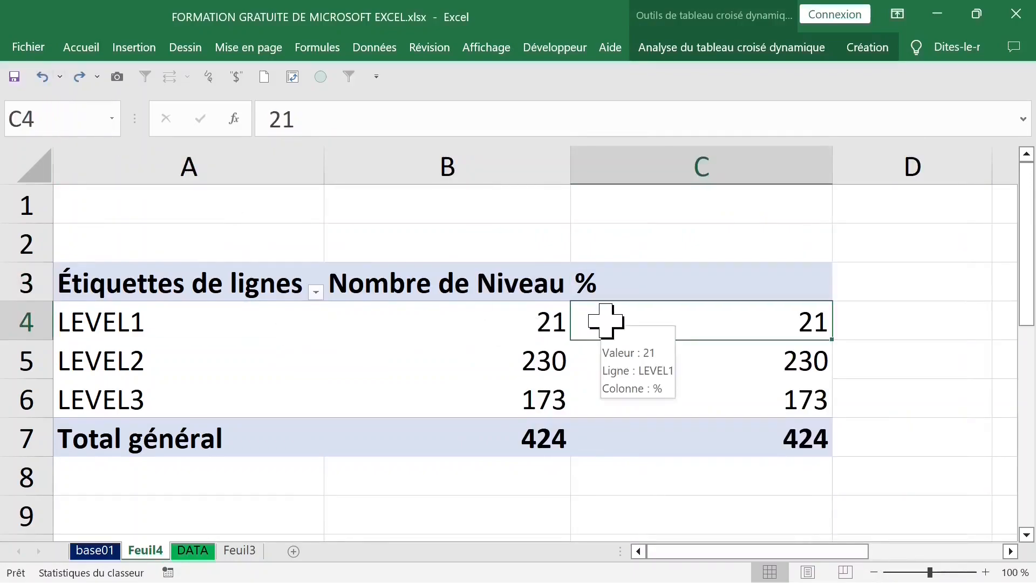
pyautogui.rightClick(606, 322)
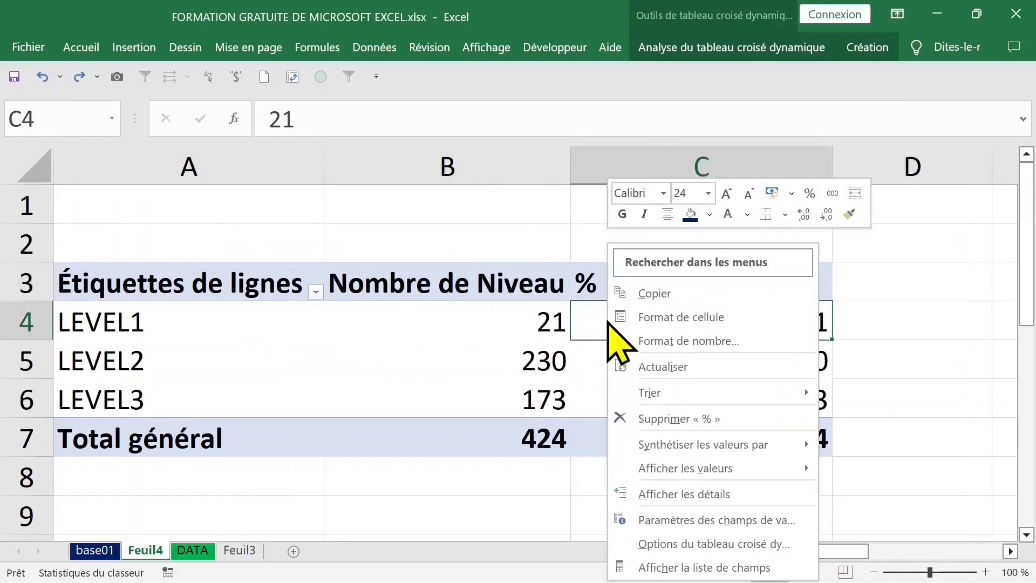
pyautogui.click(626, 564)
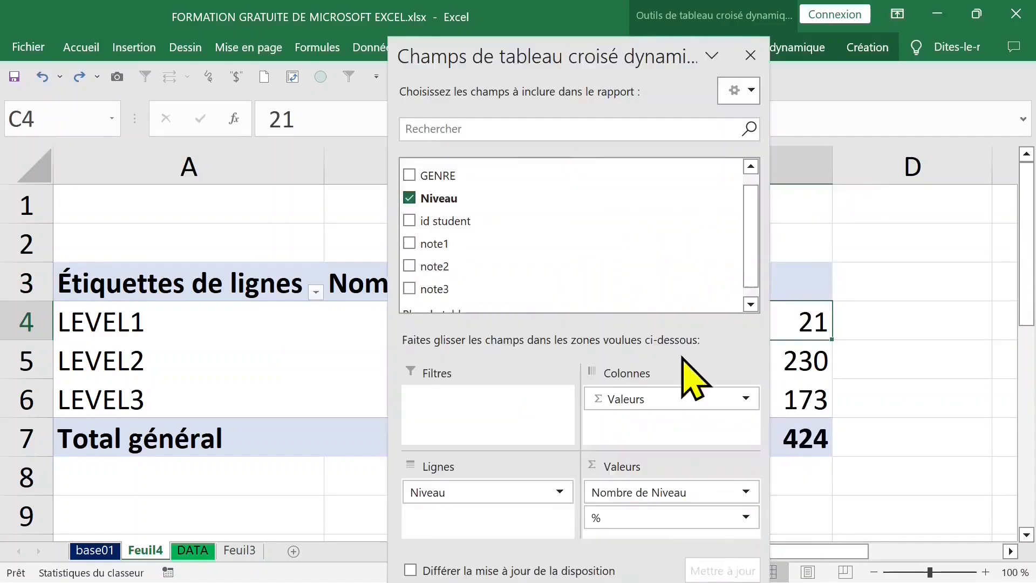
pyautogui.moveTo(601, 69); pyautogui.dragTo(568, 27)
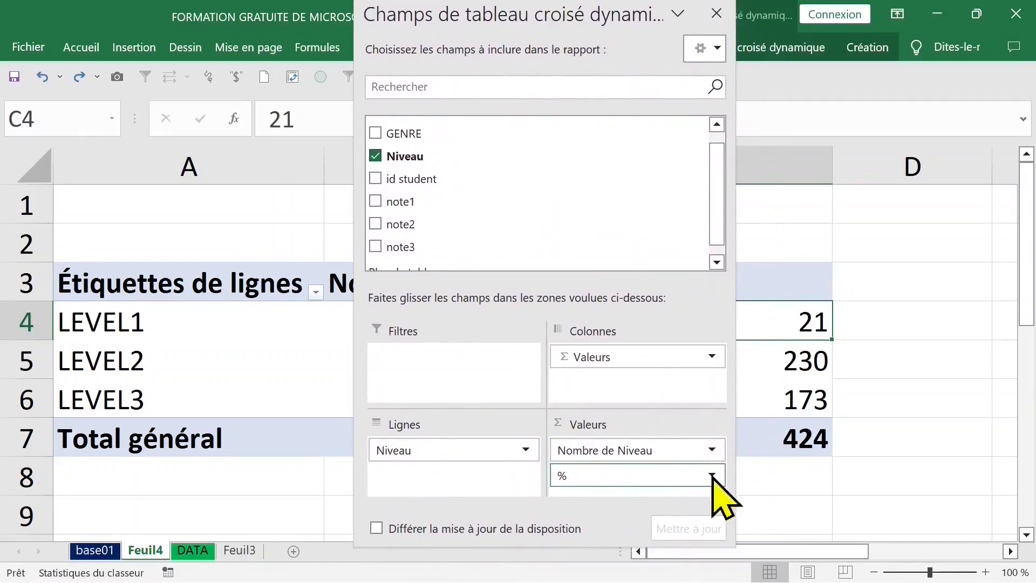
pyautogui.click(712, 475)
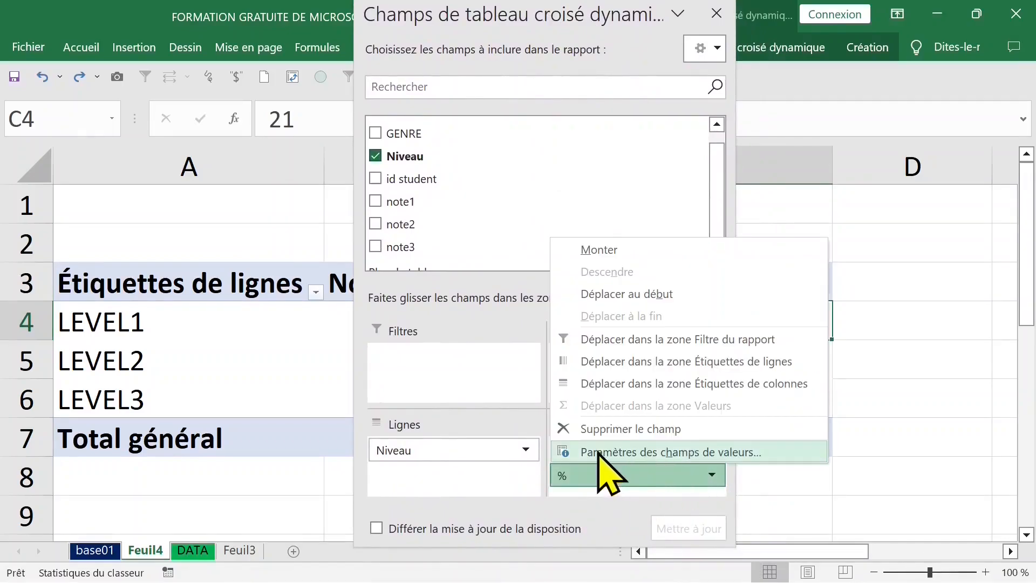
pyautogui.click(599, 453)
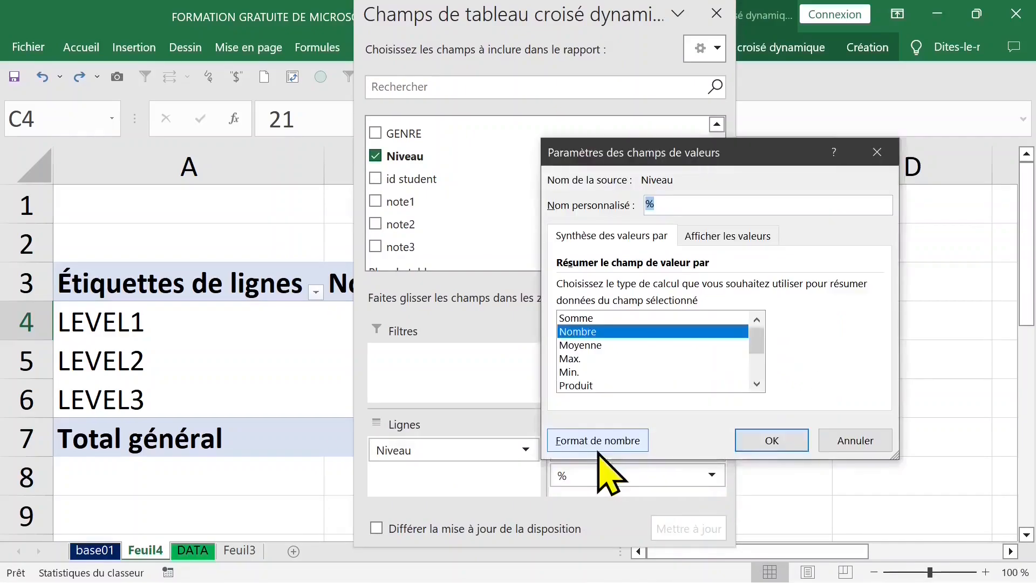
pyautogui.click(750, 243)
pyautogui.click(711, 287)
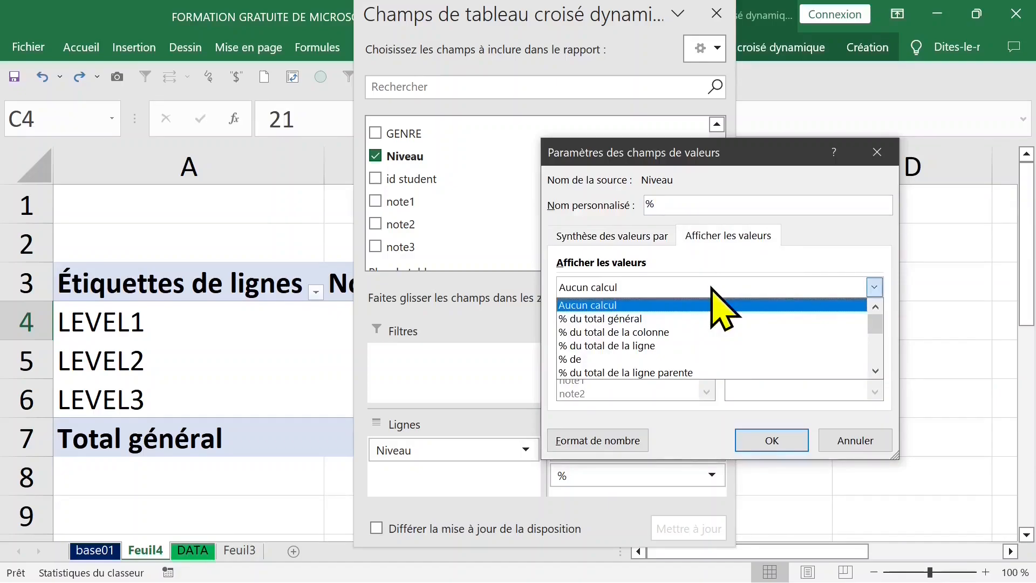
pyautogui.click(684, 332)
pyautogui.click(606, 441)
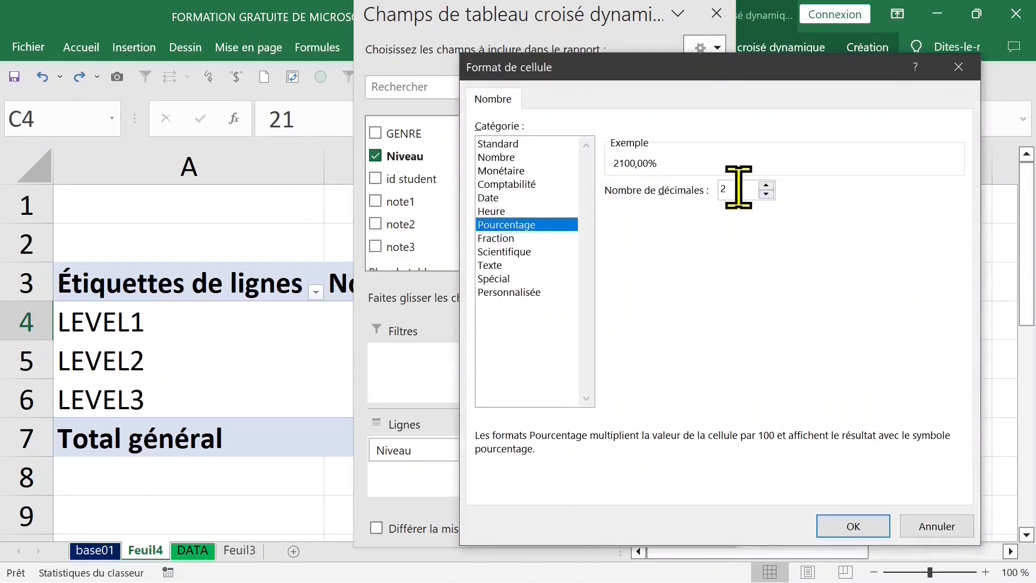
pyautogui.click(844, 524)
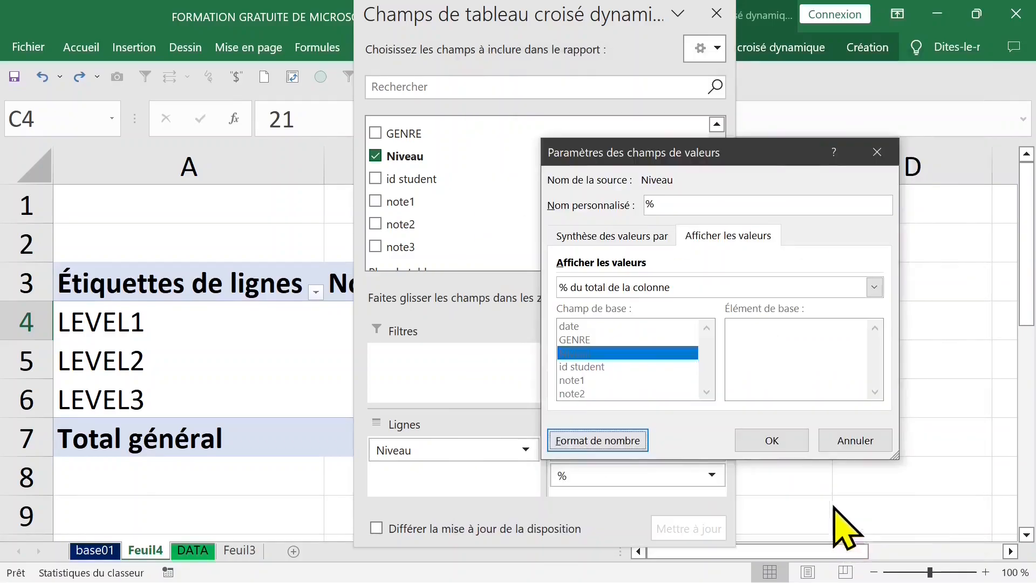
pyautogui.click(772, 441)
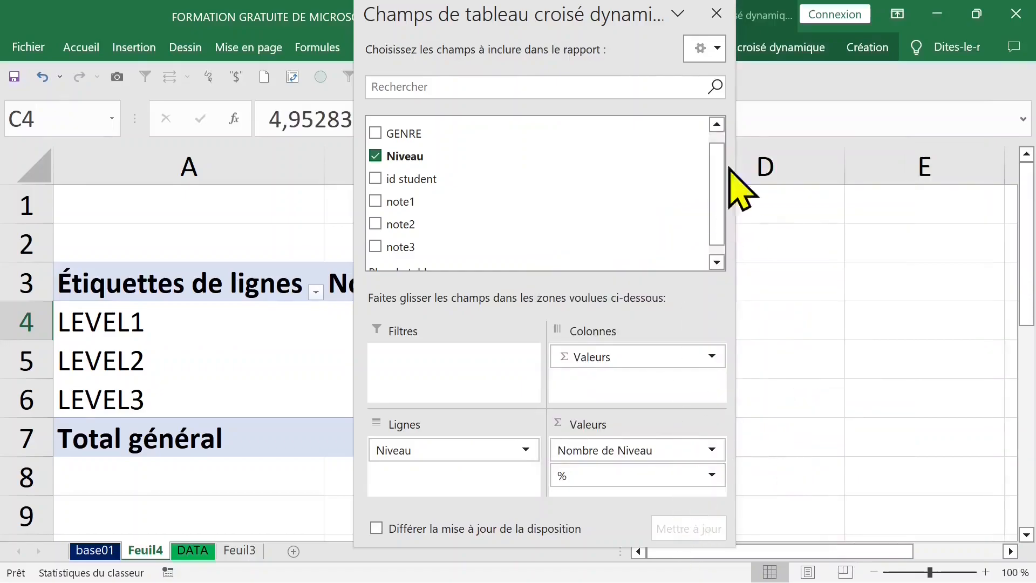
pyautogui.click(716, 13)
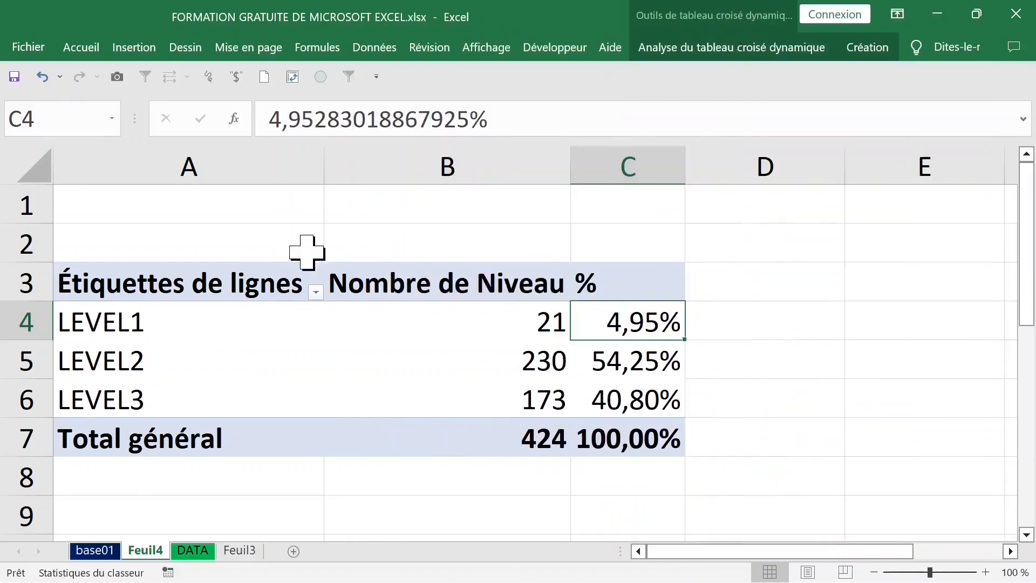
# Step: Examine the level rows and the GENRE and Niveau columns on the DATA sheet
pyautogui.moveTo(219, 330); pyautogui.dragTo(597, 347)
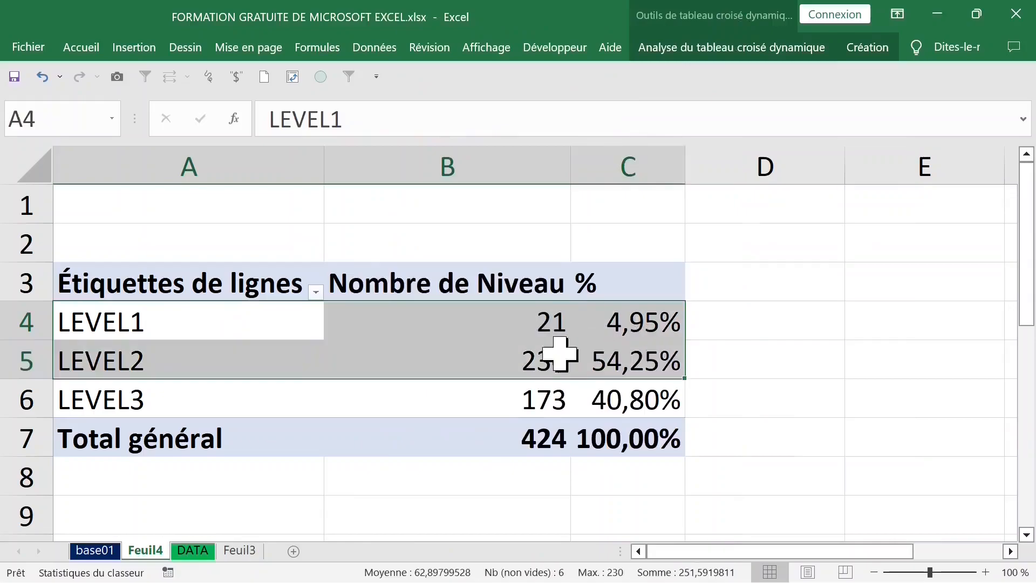
pyautogui.click(329, 393)
pyautogui.hotkey('ctrl', 'pagedown')
pyautogui.click(220, 315)
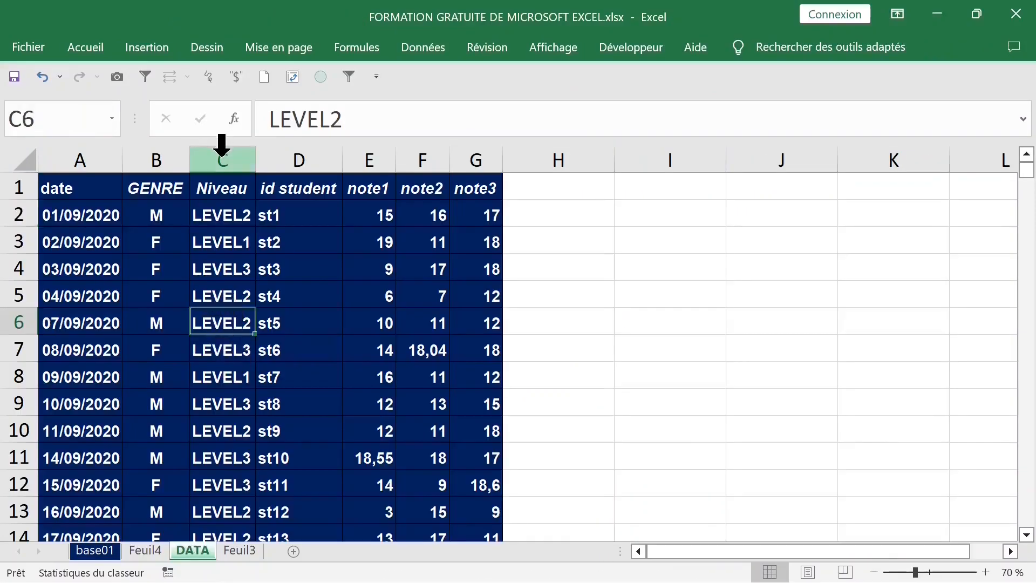
pyautogui.click(222, 154)
pyautogui.click(157, 157)
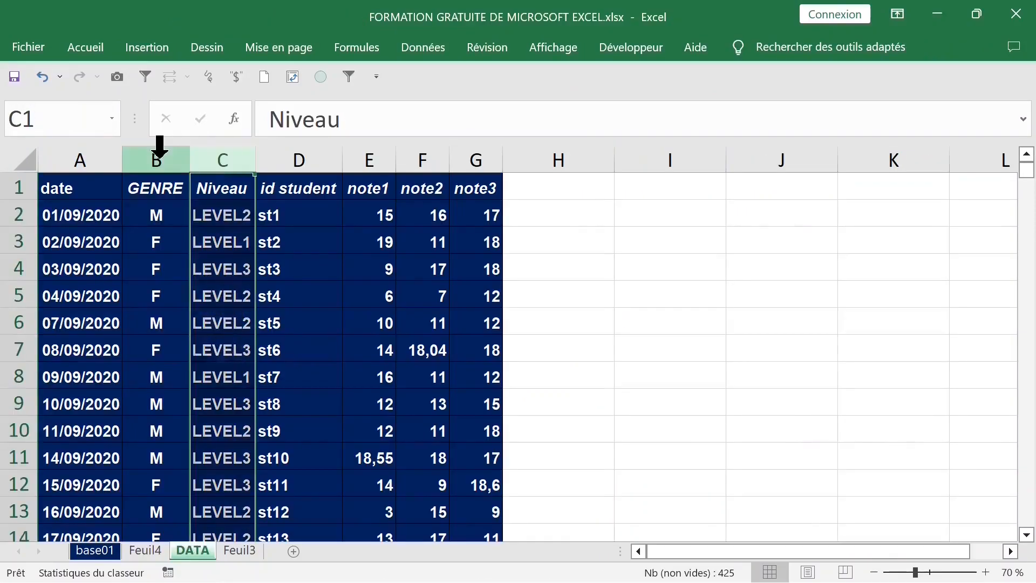
pyautogui.moveTo(160, 159); pyautogui.dragTo(210, 158)
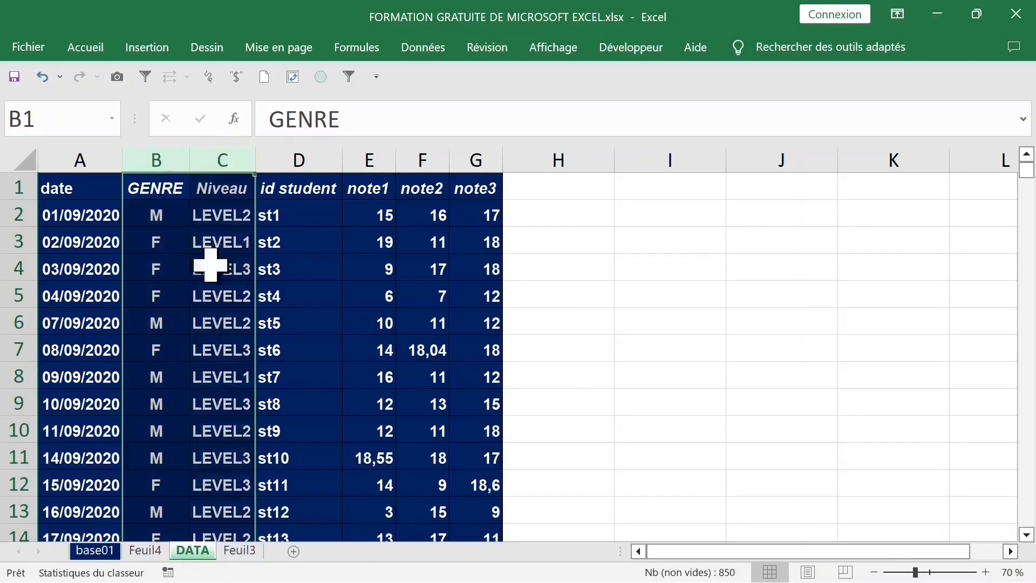
# Step: Return to the pivot table and add GENRE as a column field to split the level figures by gender
pyautogui.click(144, 551)
pyautogui.click(364, 323)
pyautogui.rightClick(369, 324)
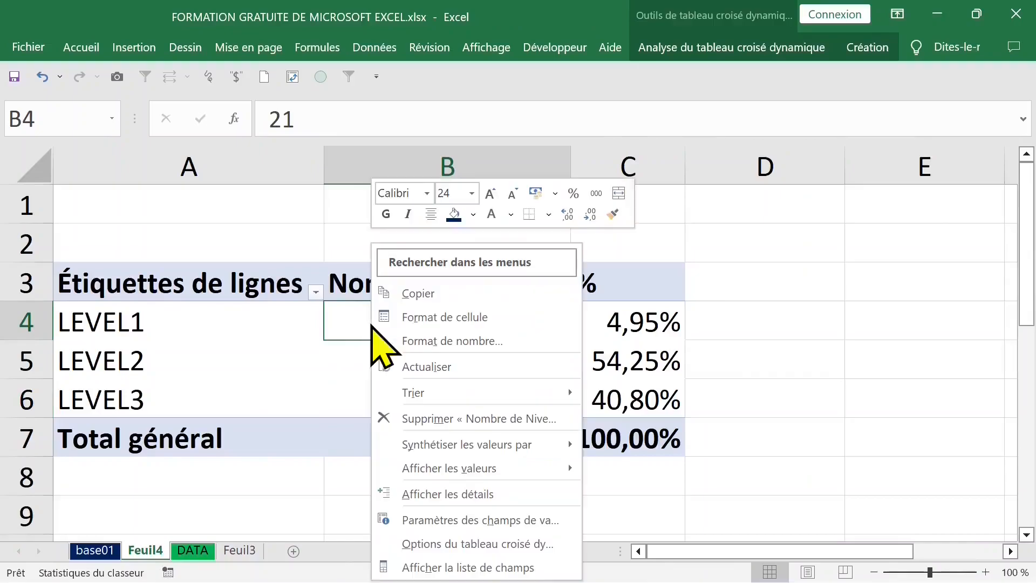
pyautogui.click(440, 564)
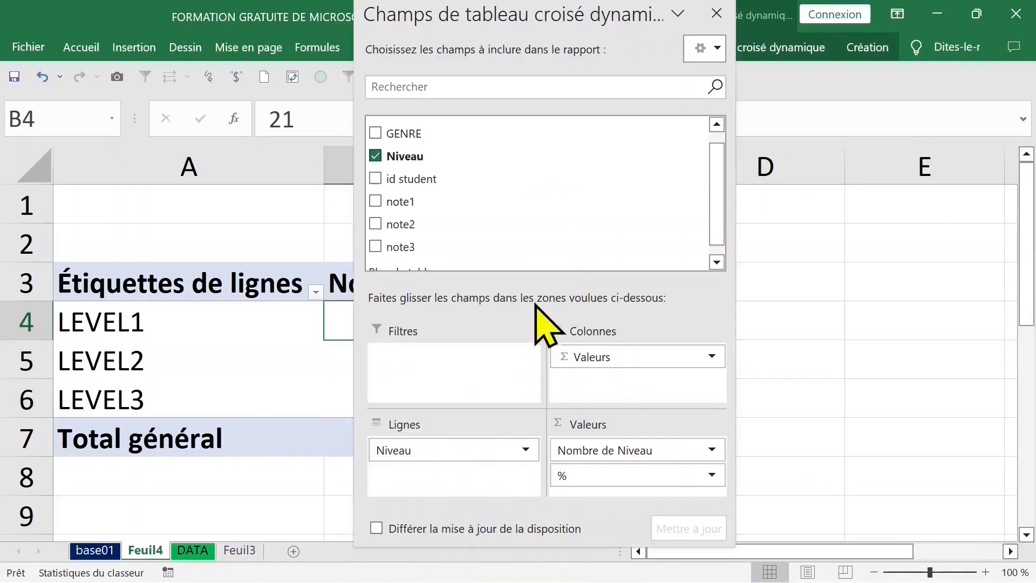
pyautogui.moveTo(431, 135); pyautogui.dragTo(602, 372)
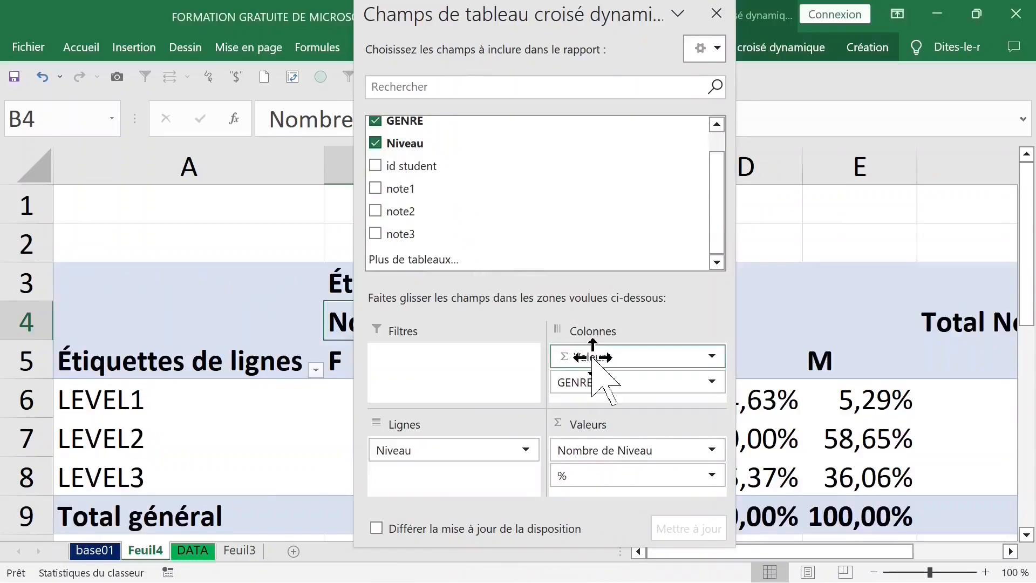
# Step: Switch the pivot table's report layout to tabular form
pyautogui.click(716, 13)
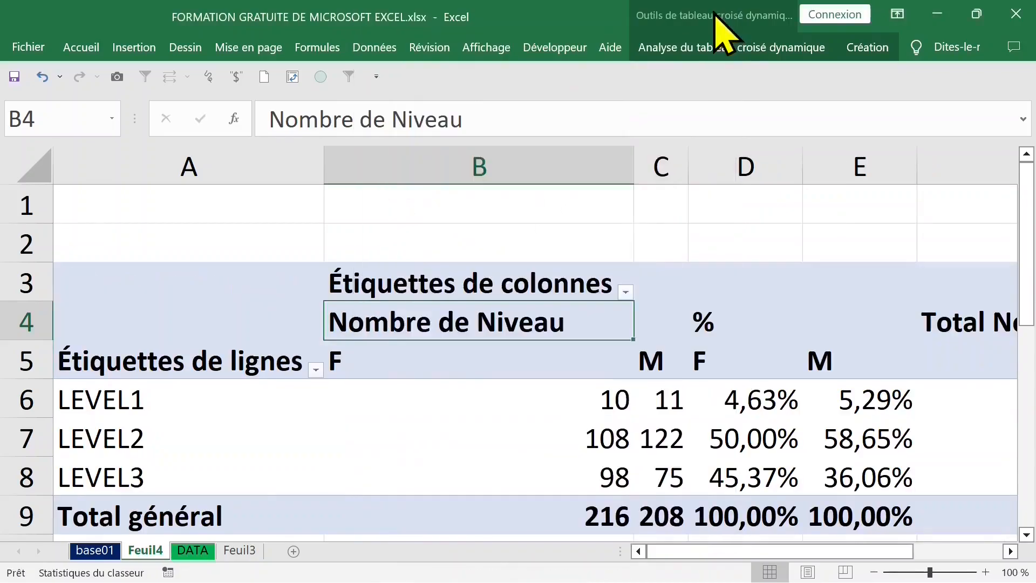
pyautogui.click(542, 360)
pyautogui.click(719, 359)
pyautogui.click(553, 356)
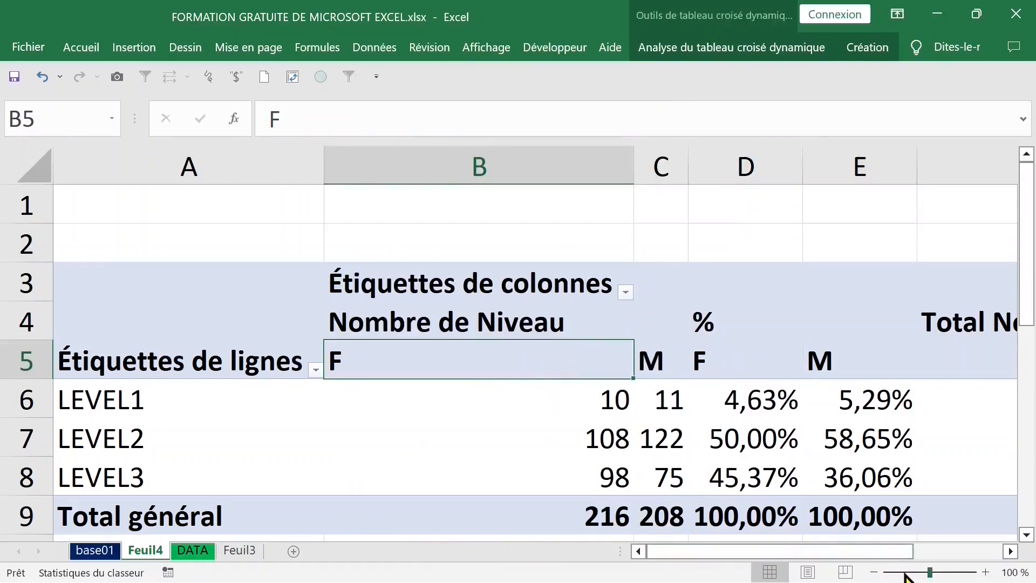
pyautogui.click(873, 572)
pyautogui.click(874, 572)
pyautogui.click(874, 572)
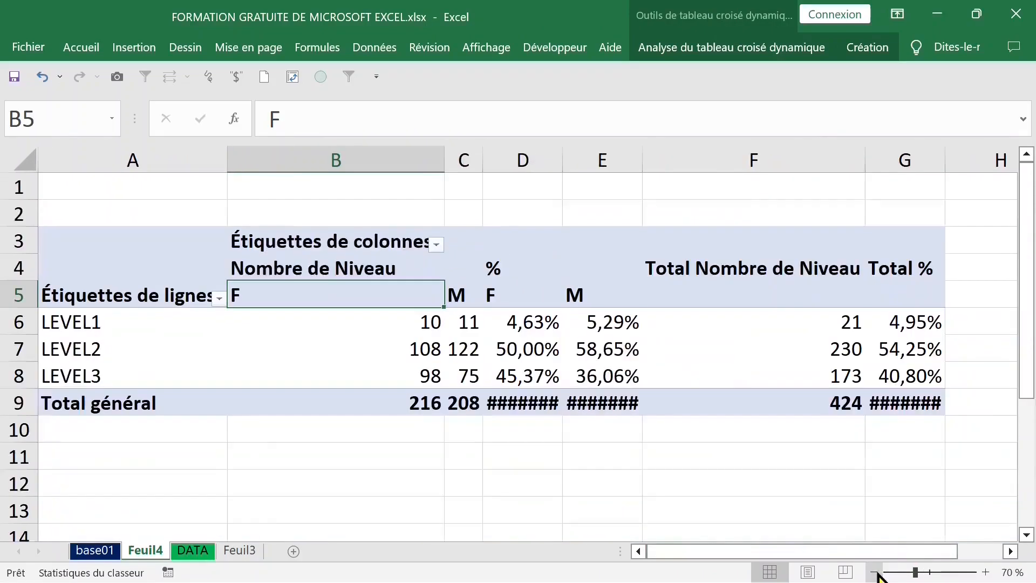
pyautogui.click(609, 349)
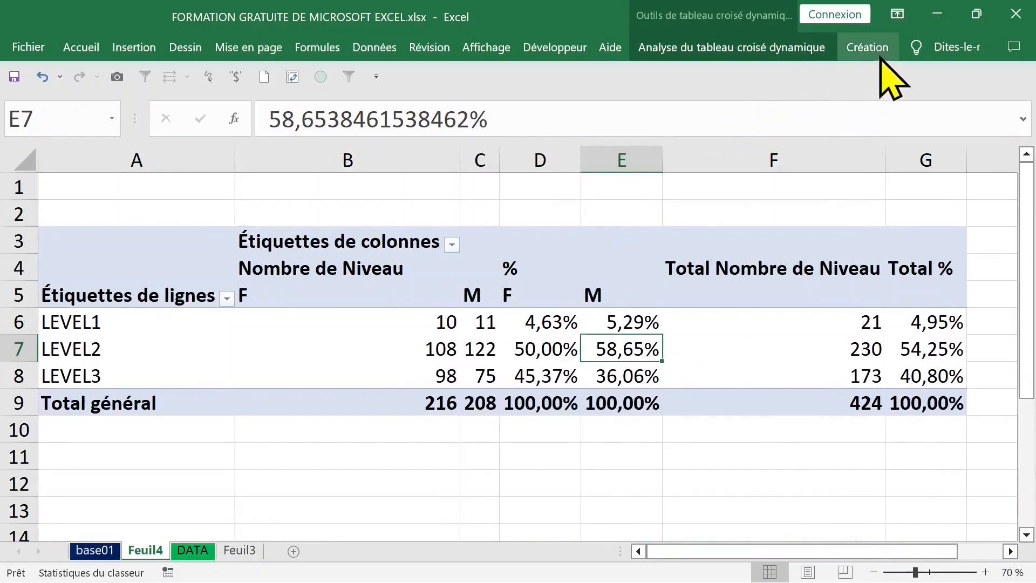
pyautogui.click(879, 48)
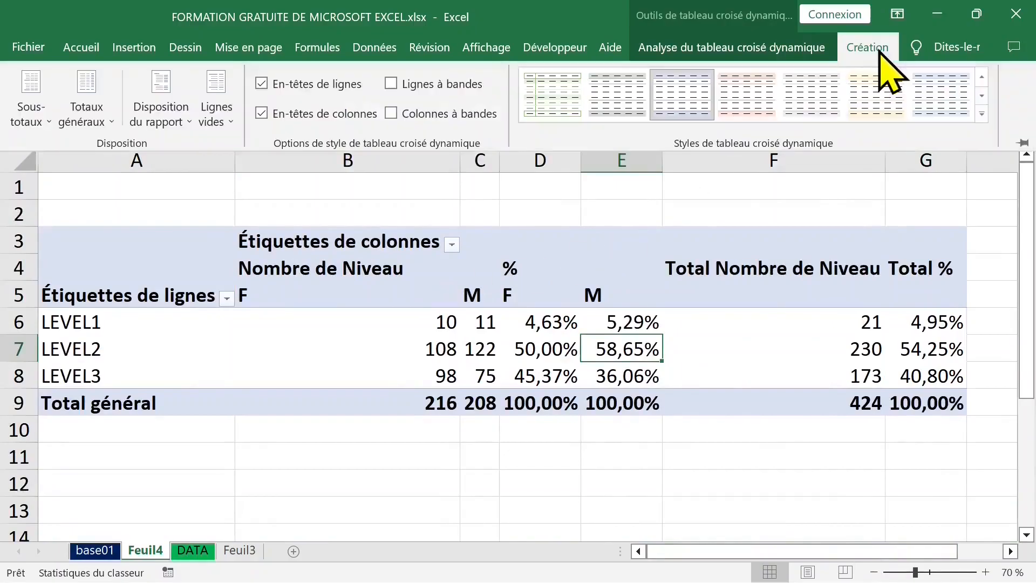
pyautogui.click(181, 117)
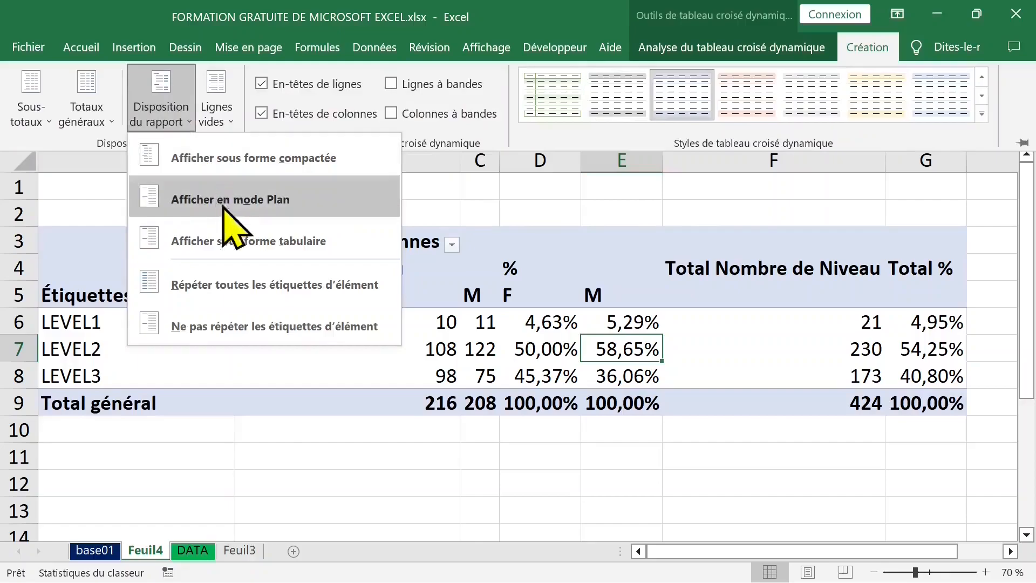
pyautogui.click(216, 246)
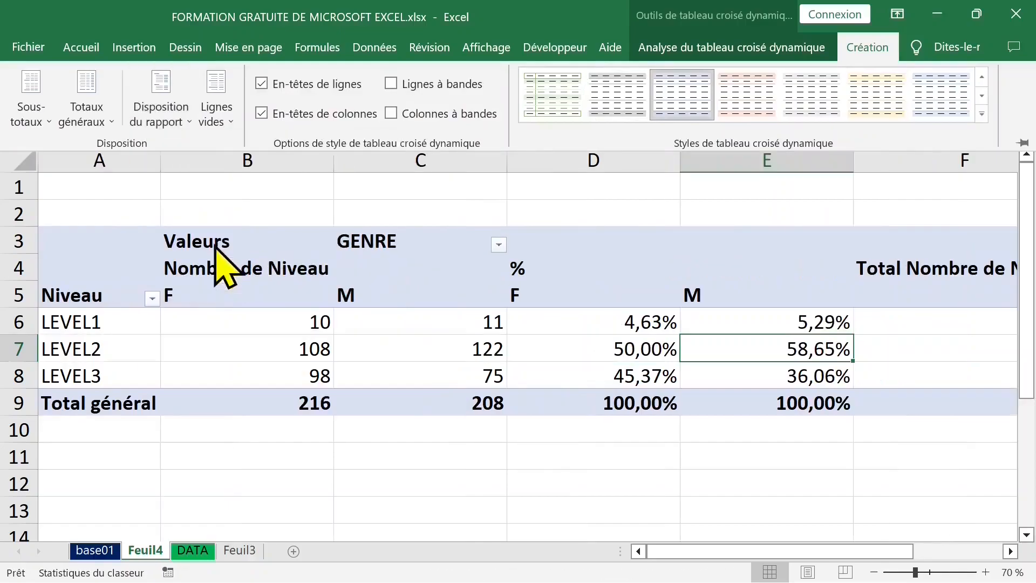
# Step: Collapse the ribbon and autofit the widths of the pivot table's columns
pyautogui.hotkey('ctrl', 'F1')
pyautogui.click(277, 301)
pyautogui.click(451, 150)
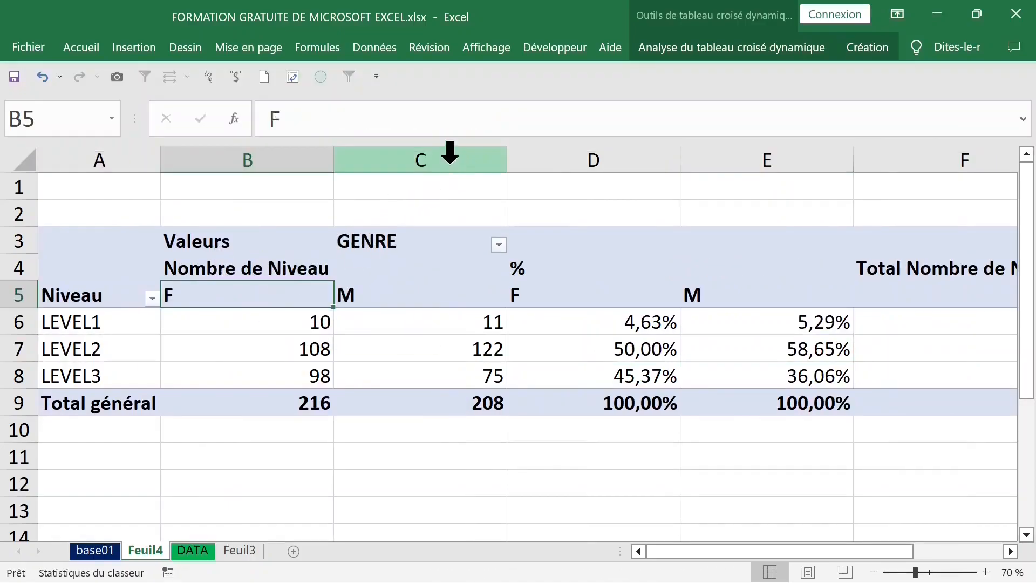
pyautogui.doubleClick(508, 160)
pyautogui.click(539, 158)
pyautogui.doubleClick(589, 158)
pyautogui.click(604, 156)
pyautogui.doubleClick(671, 159)
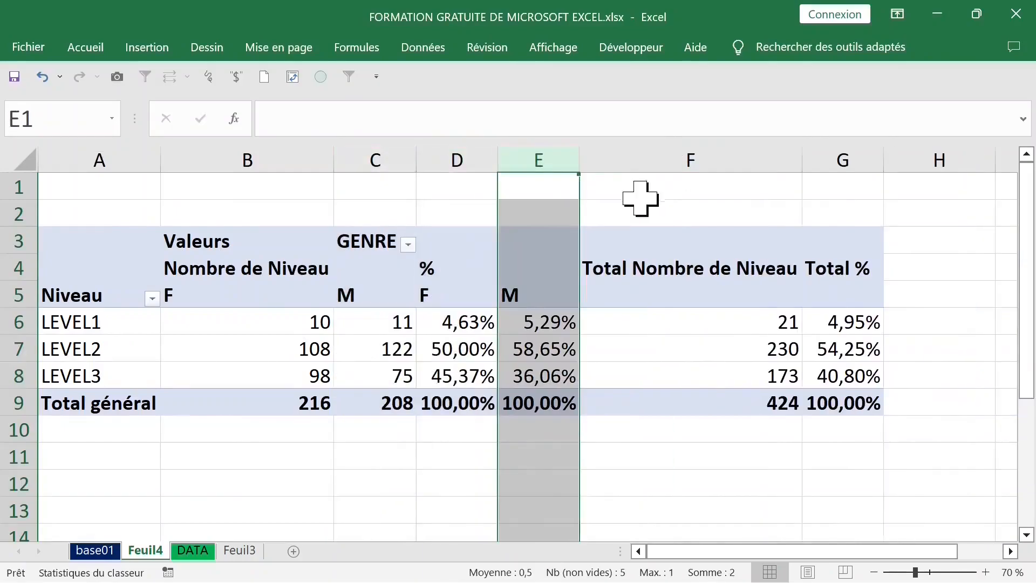
# Step: Move the GENRE field from the column area to the rows, above Niveau
pyautogui.click(254, 322)
pyautogui.click(269, 295)
pyautogui.click(326, 344)
pyautogui.click(273, 300)
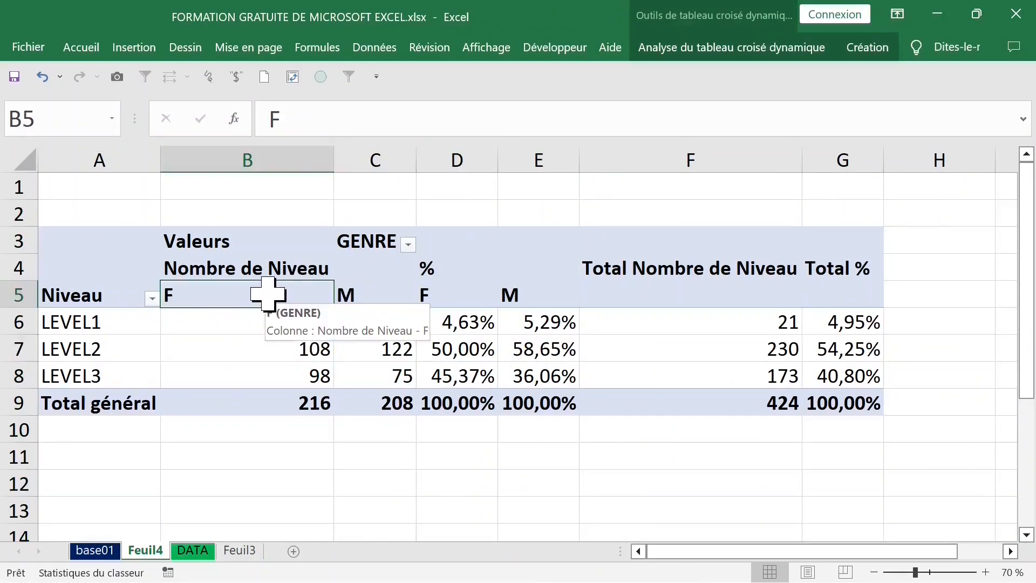
pyautogui.rightClick(269, 294)
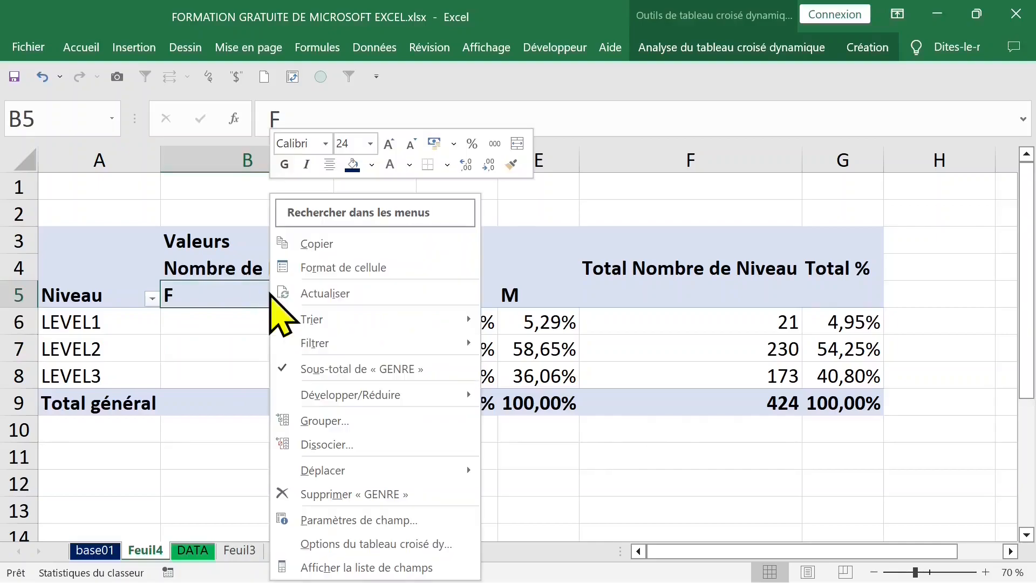
pyautogui.click(361, 567)
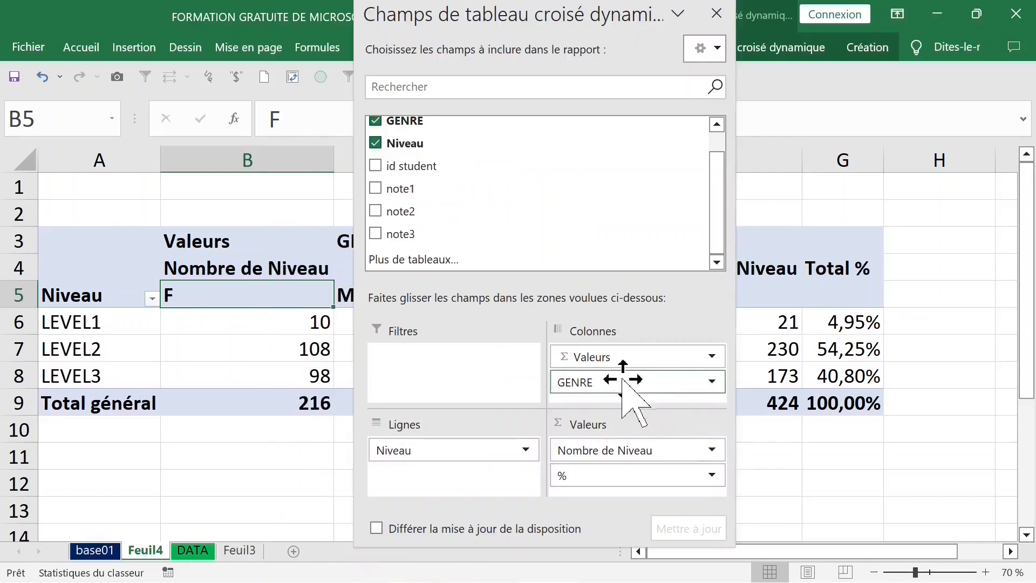
pyautogui.moveTo(620, 381); pyautogui.dragTo(509, 448)
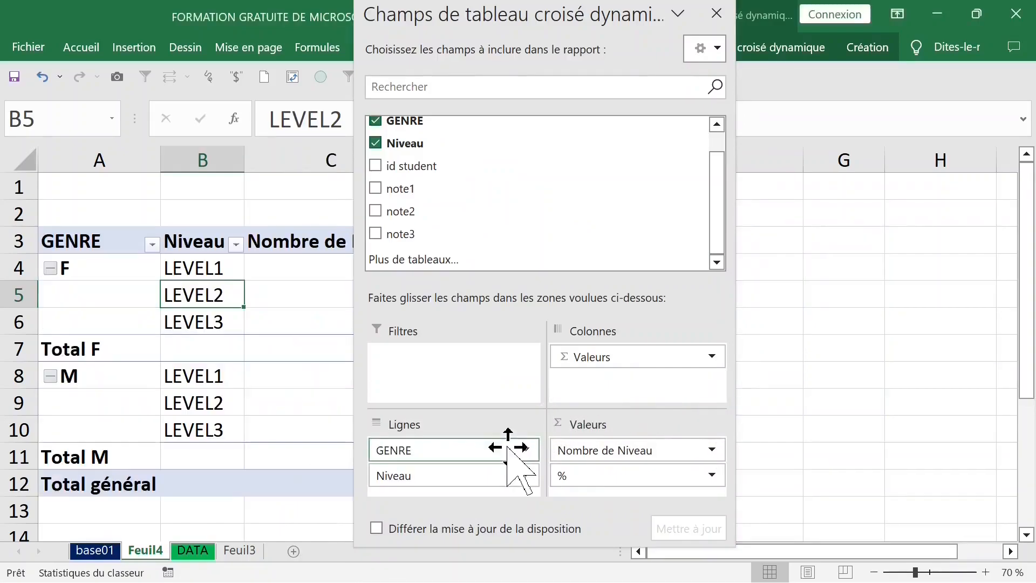
pyautogui.click(716, 13)
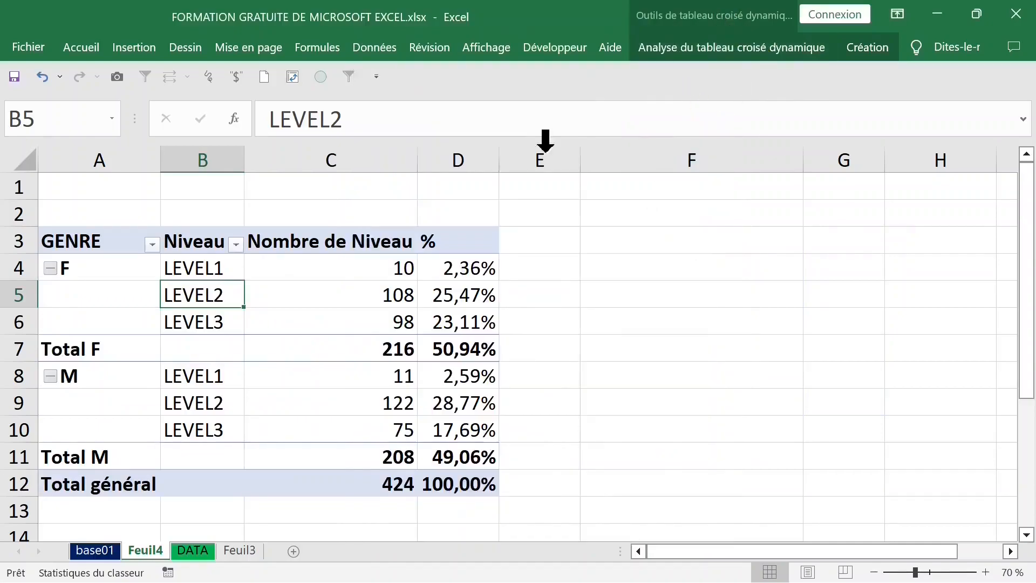
# Step: Put the M gender group before F by entering M in the first gender label cell
pyautogui.moveTo(99, 158); pyautogui.dragTo(104, 245)
pyautogui.moveTo(102, 286); pyautogui.dragTo(106, 314)
pyautogui.click(102, 272)
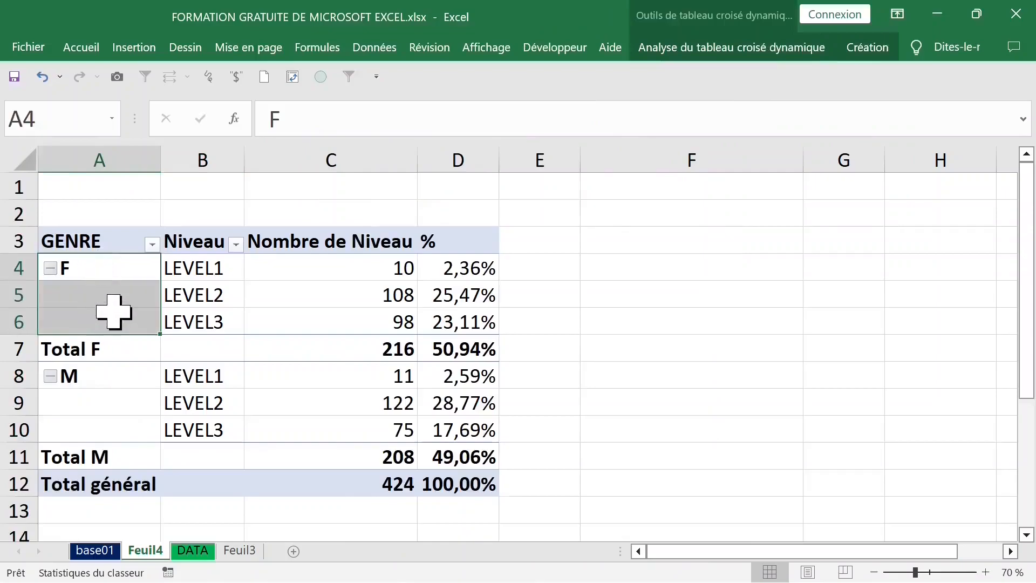
pyautogui.moveTo(102, 380); pyautogui.dragTo(100, 432)
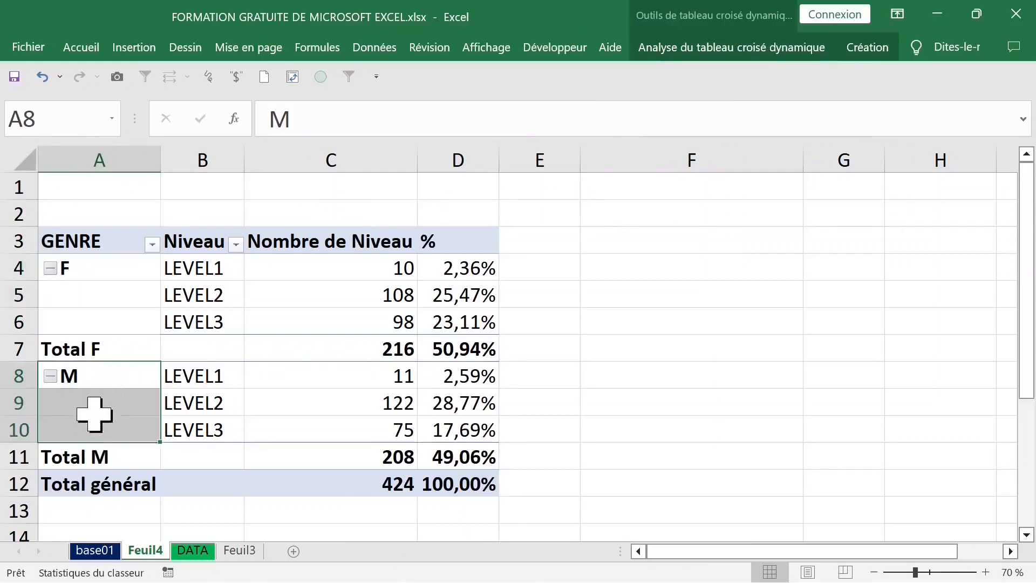
pyautogui.click(94, 377)
pyautogui.click(115, 268)
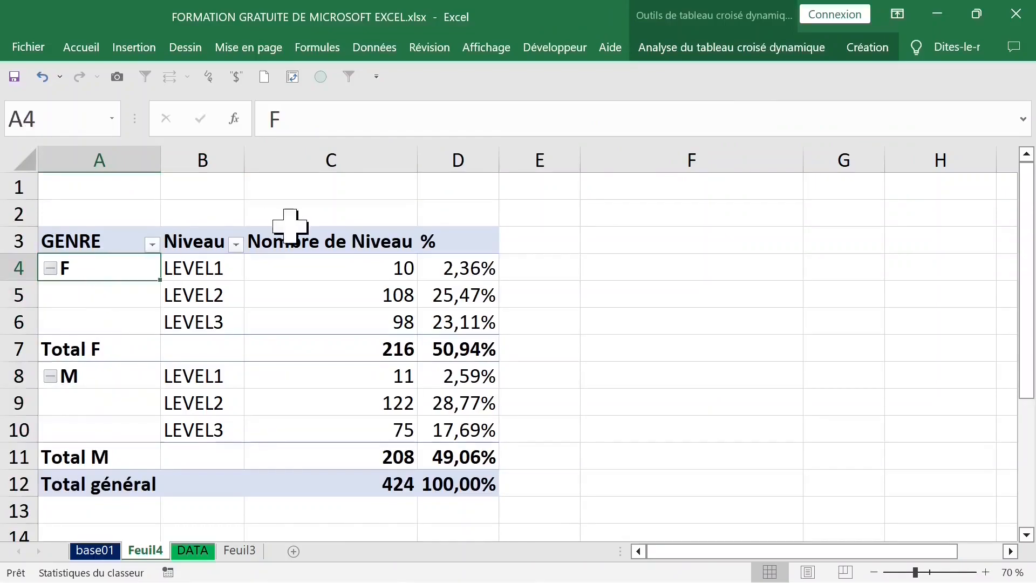
pyautogui.click(300, 129)
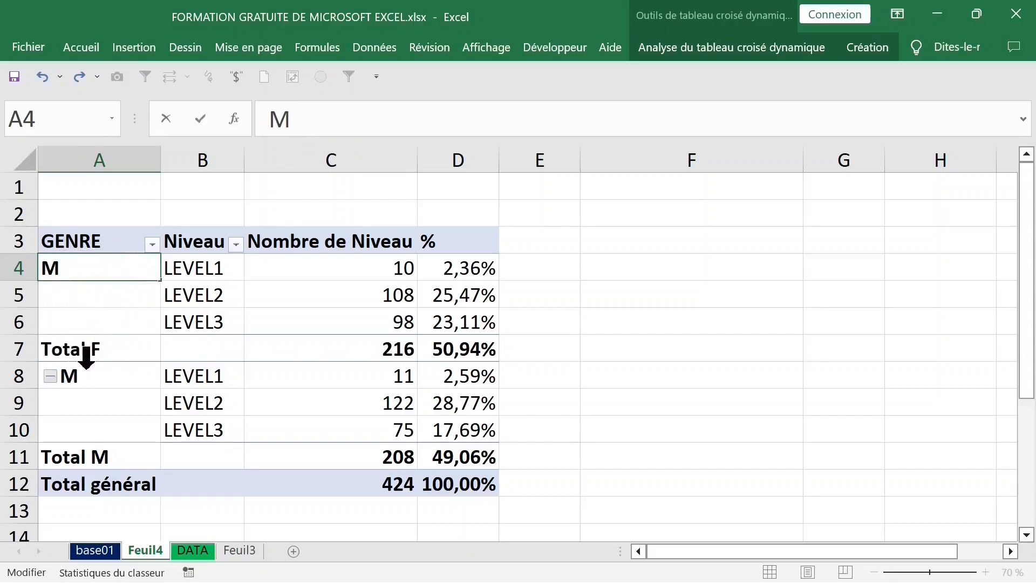
pyautogui.write('M')
pyautogui.press('Return')
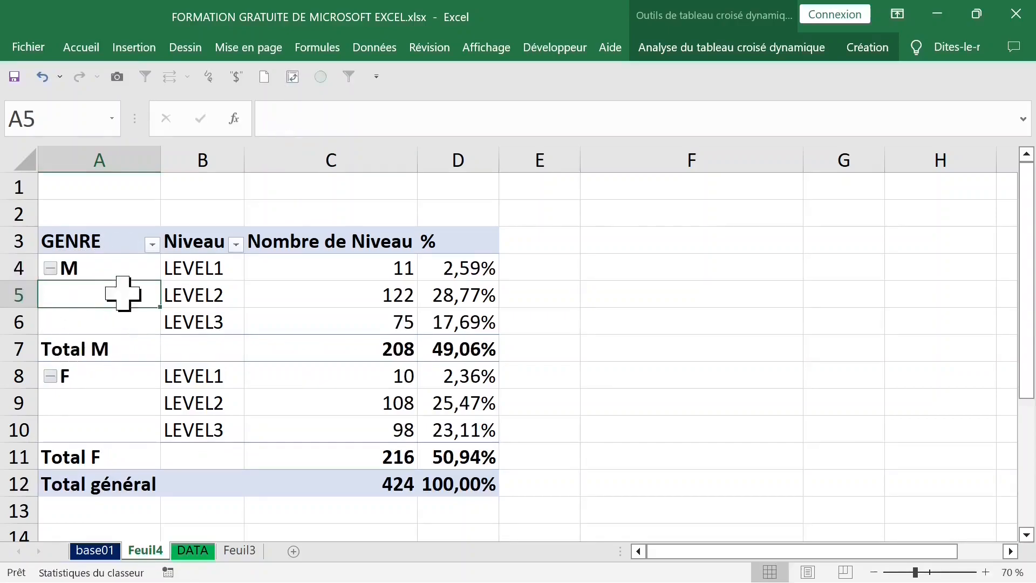
# Step: Repeat all item labels so every level row shows its gender
pyautogui.moveTo(102, 269); pyautogui.dragTo(104, 324)
pyautogui.moveTo(105, 380); pyautogui.dragTo(146, 421)
pyautogui.rightClick(103, 292)
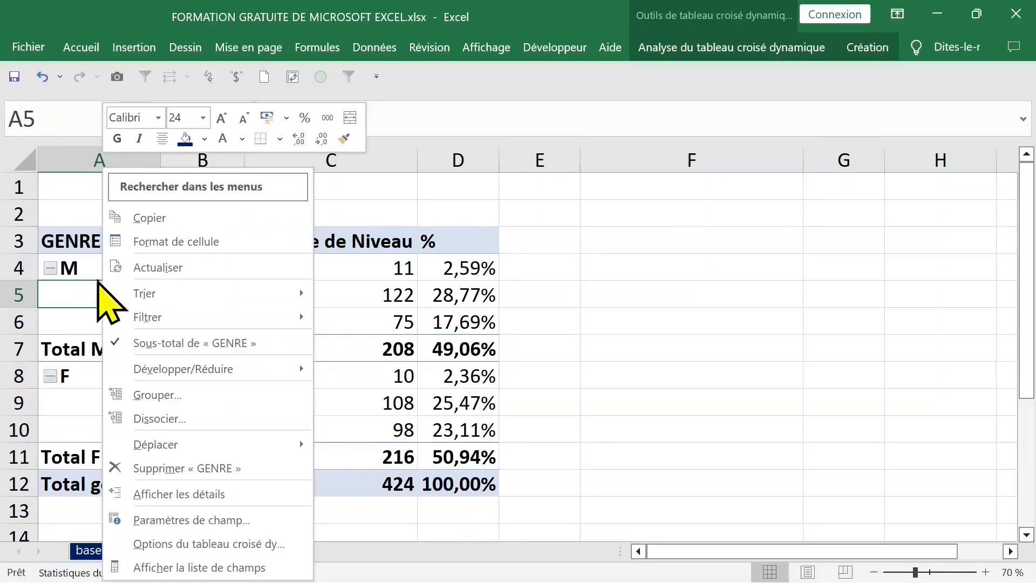
pyautogui.click(255, 571)
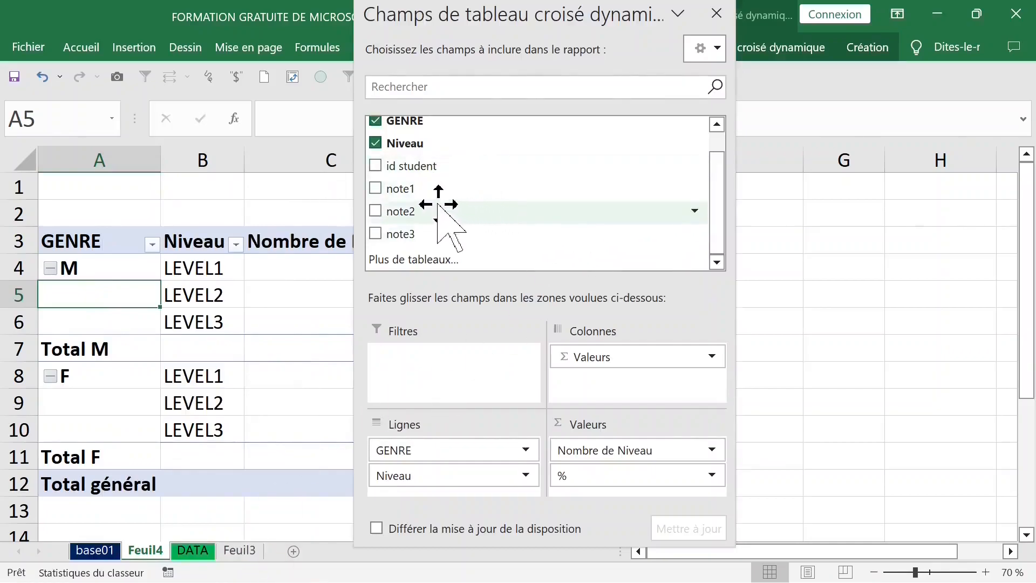
pyautogui.moveTo(451, 476)
pyautogui.mouseDown()
pyautogui.moveTo(463, 456)
pyautogui.moveTo(444, 440)
pyautogui.moveTo(446, 495)
pyautogui.moveTo(437, 485)
pyautogui.mouseUp()
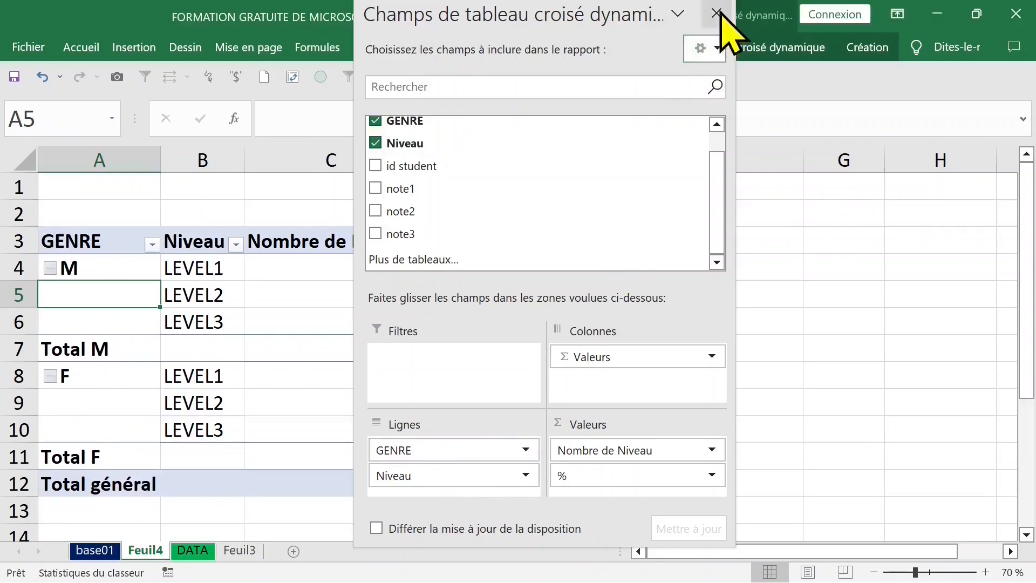
pyautogui.click(716, 13)
pyautogui.moveTo(116, 294); pyautogui.dragTo(105, 324)
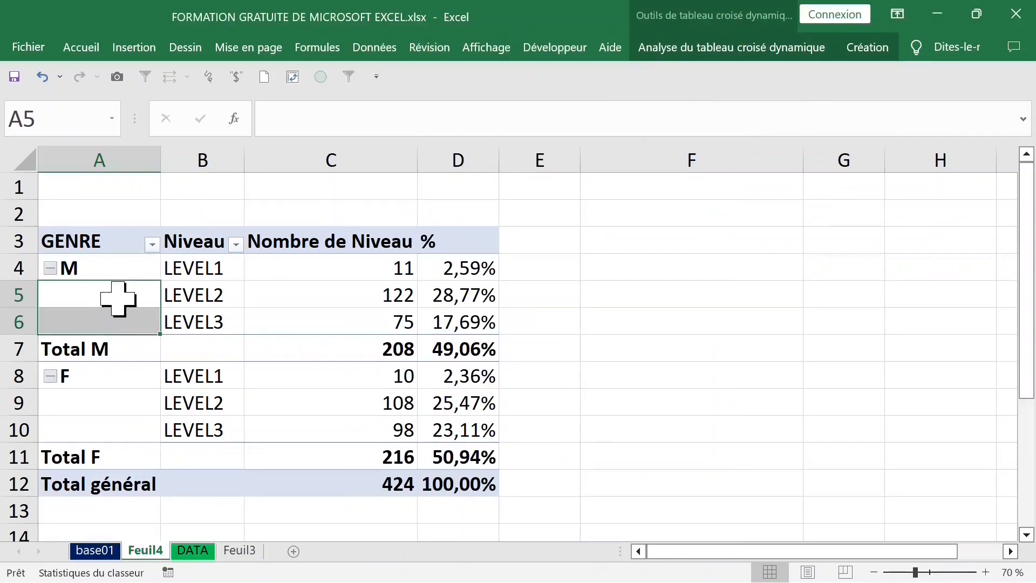
pyautogui.click(120, 297)
pyautogui.click(867, 48)
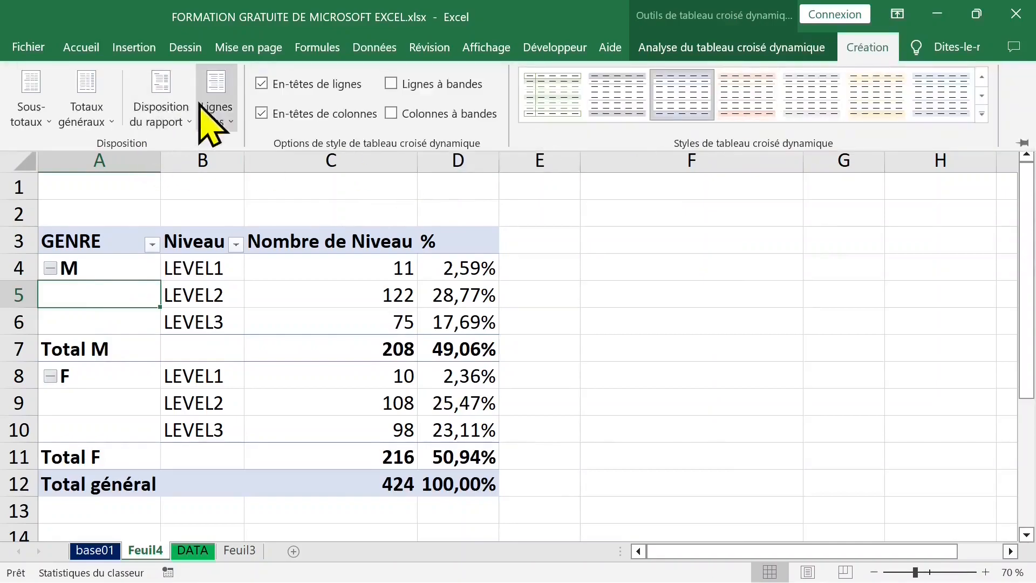
pyautogui.click(161, 103)
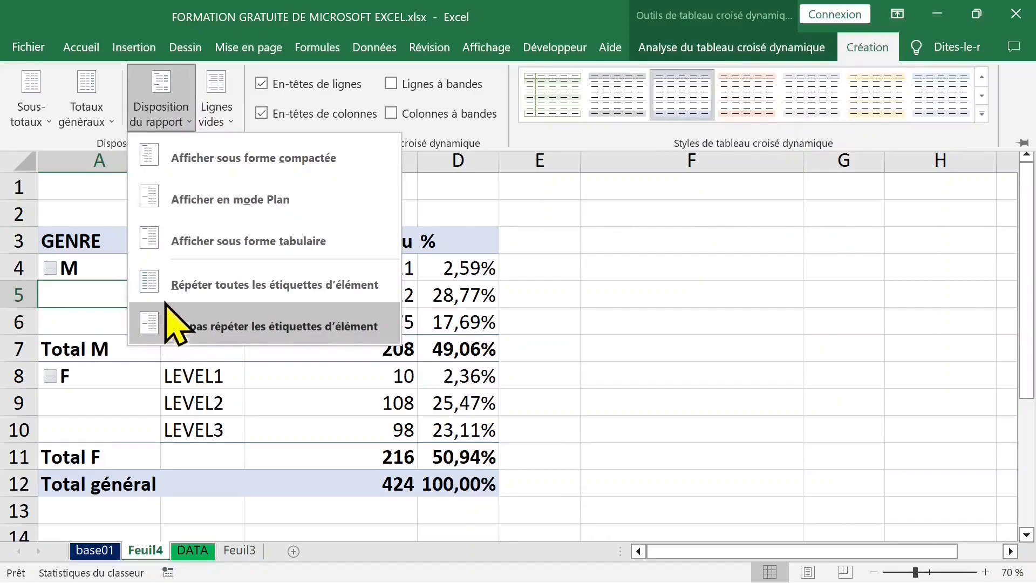
pyautogui.click(294, 294)
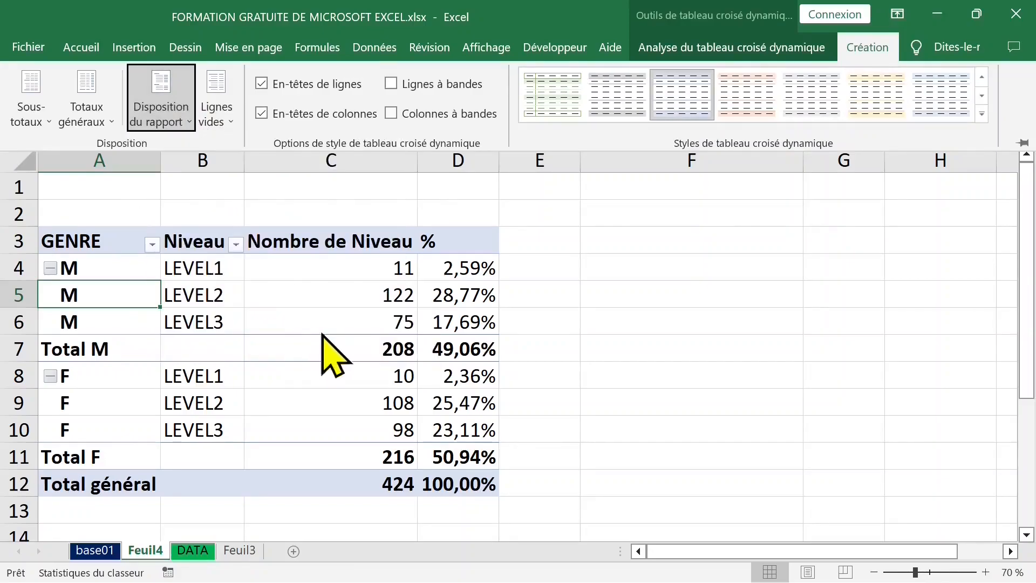
pyautogui.hotkey('ctrl', 'F1')
pyautogui.click(93, 253)
pyautogui.click(111, 375)
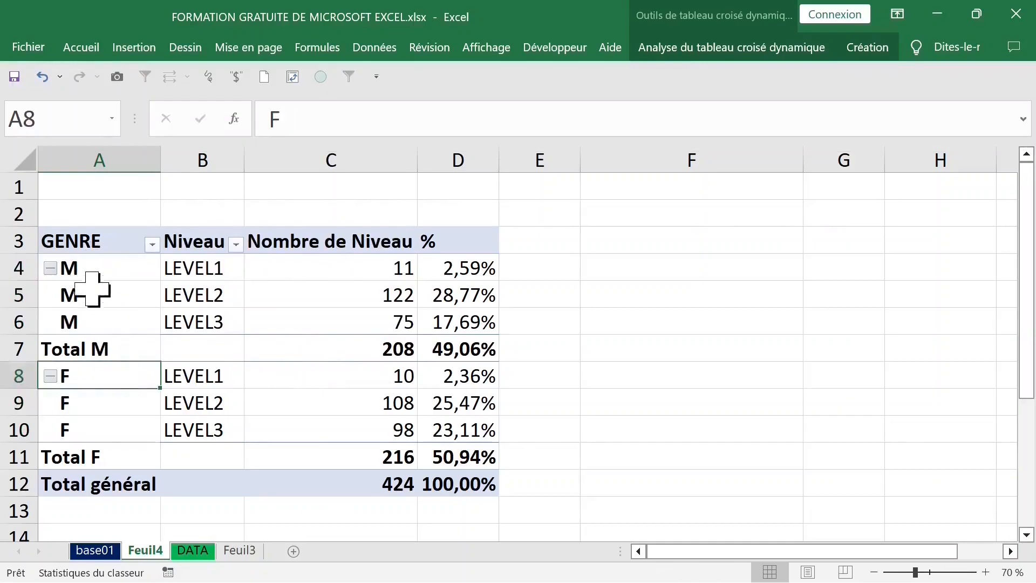
pyautogui.click(108, 252)
pyautogui.moveTo(113, 270); pyautogui.dragTo(474, 318)
pyautogui.click(200, 378)
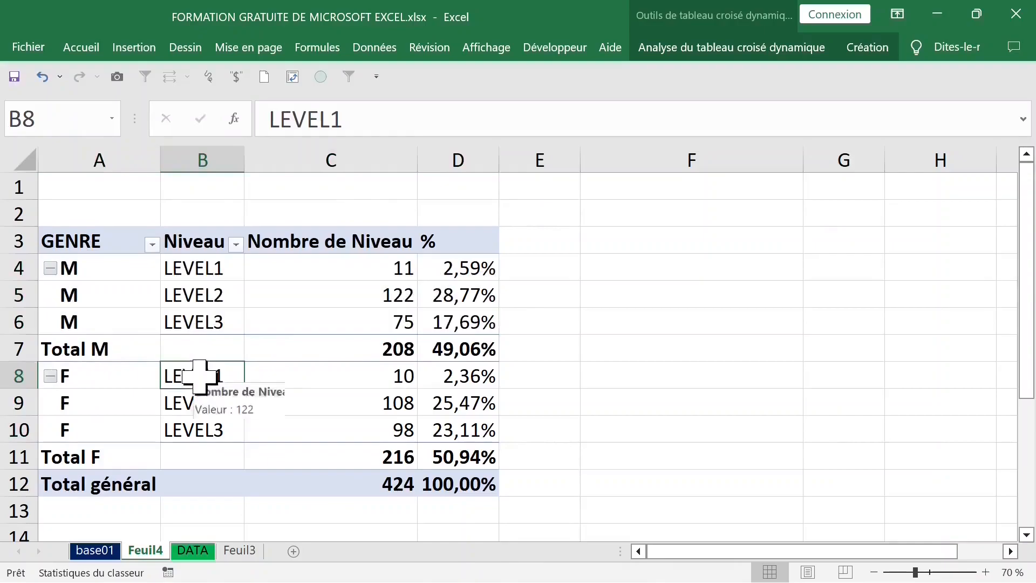
pyautogui.moveTo(112, 268); pyautogui.dragTo(471, 313)
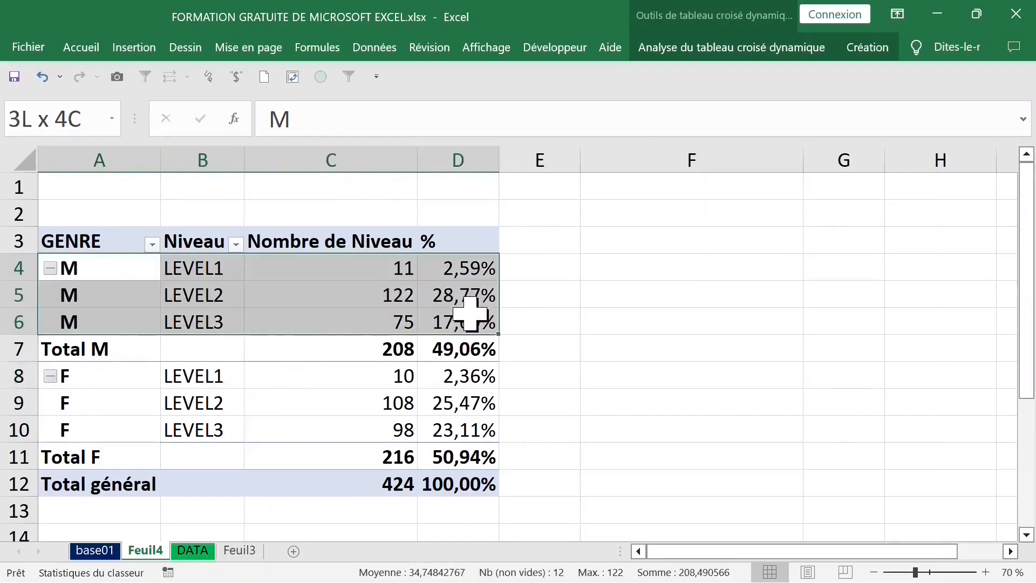
pyautogui.click(285, 261)
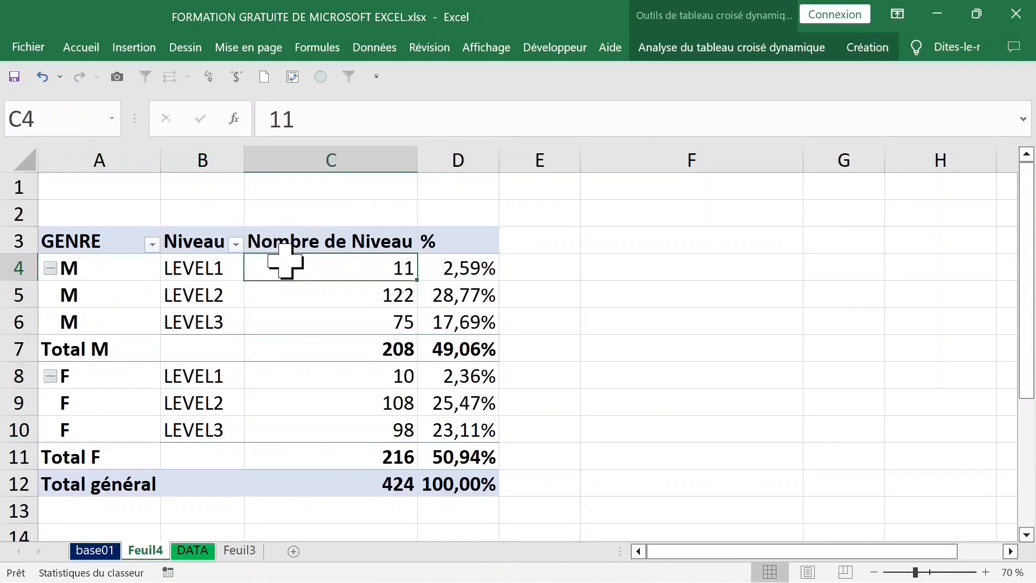
# Step: Select the M gender group's rows in the pivot table and fill them light green
pyautogui.click(27, 268)
pyautogui.click(74, 268)
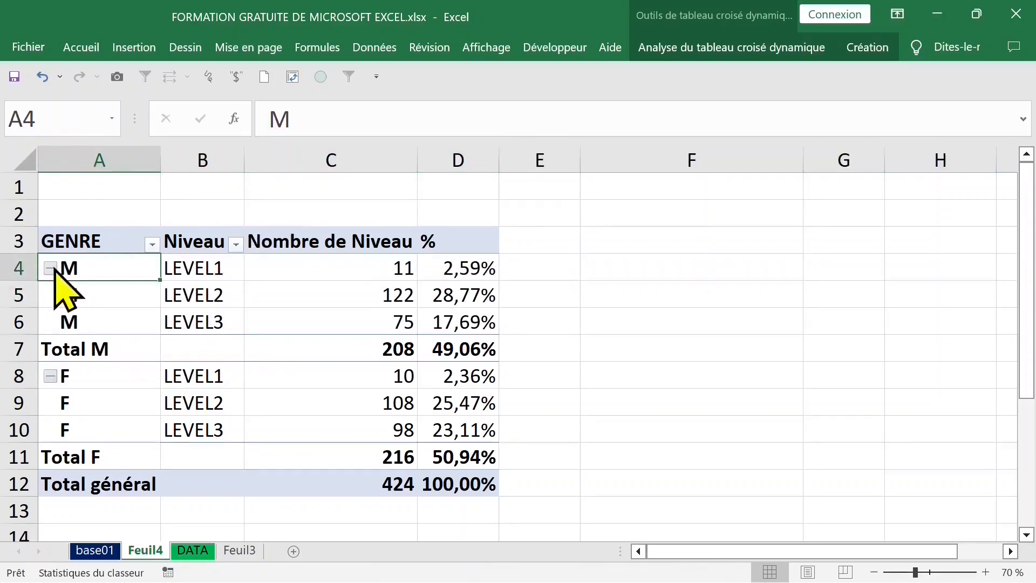
pyautogui.click(16, 267)
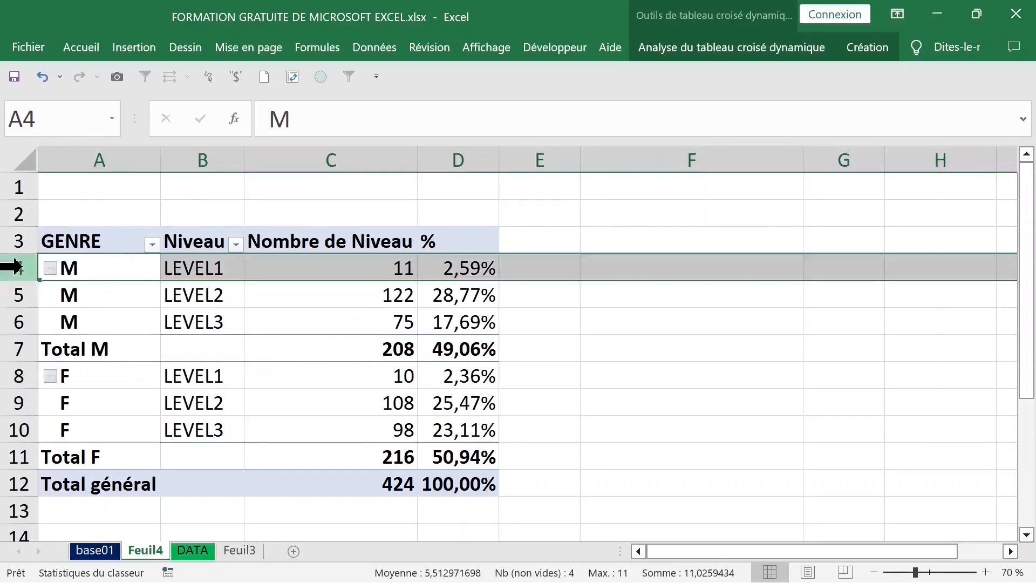
pyautogui.click(238, 264)
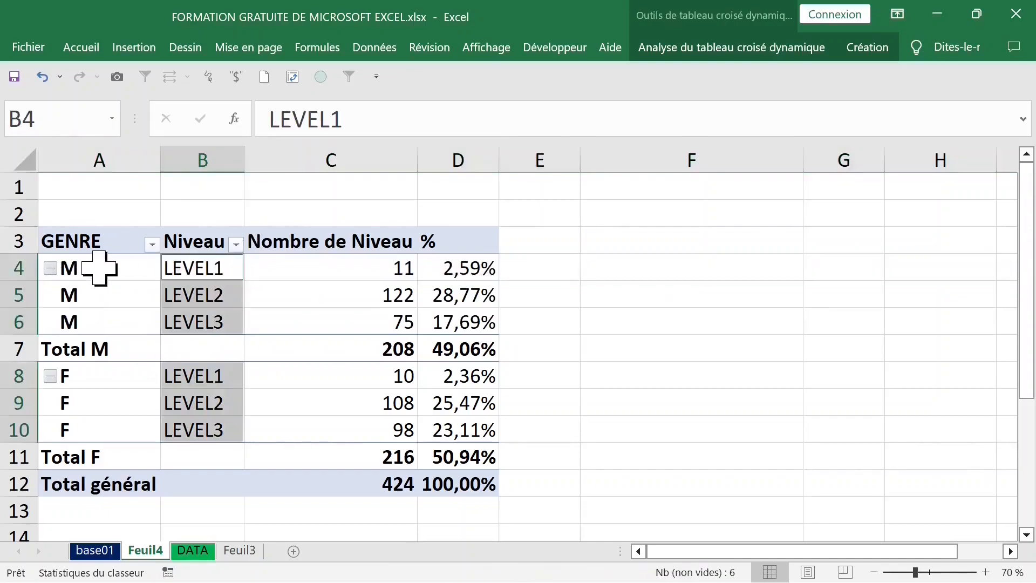
pyautogui.click(58, 267)
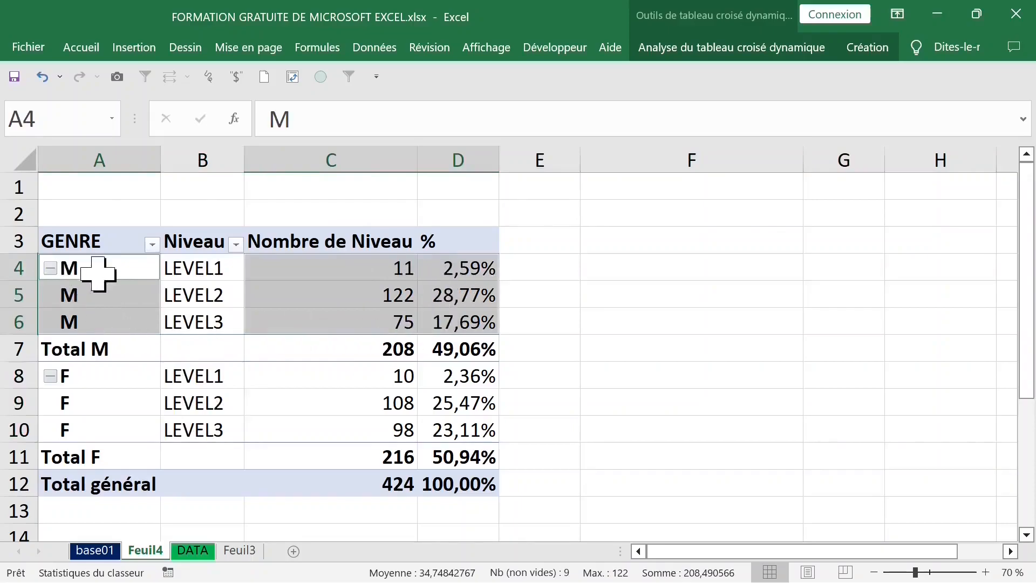
pyautogui.click(95, 50)
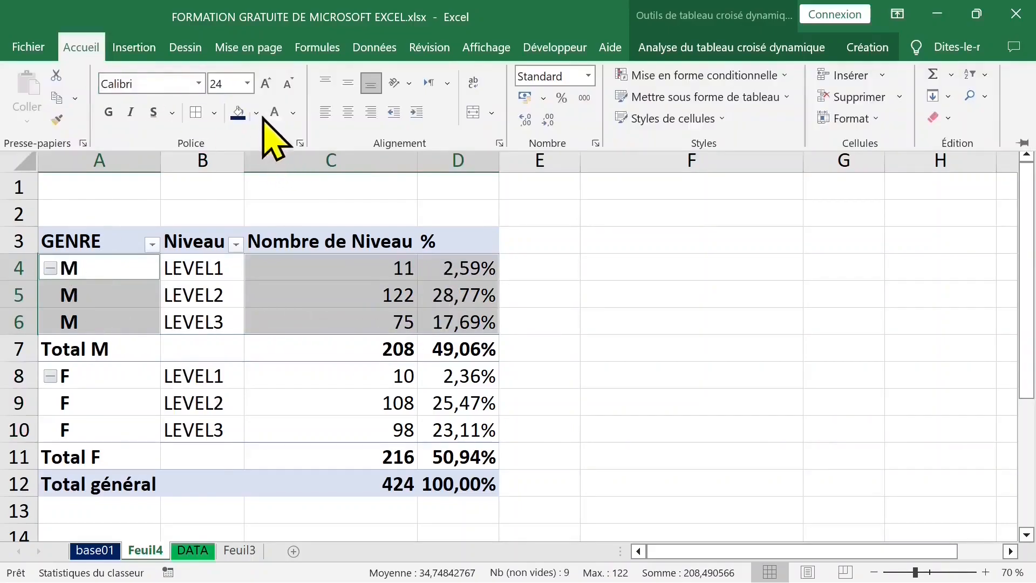
pyautogui.click(257, 114)
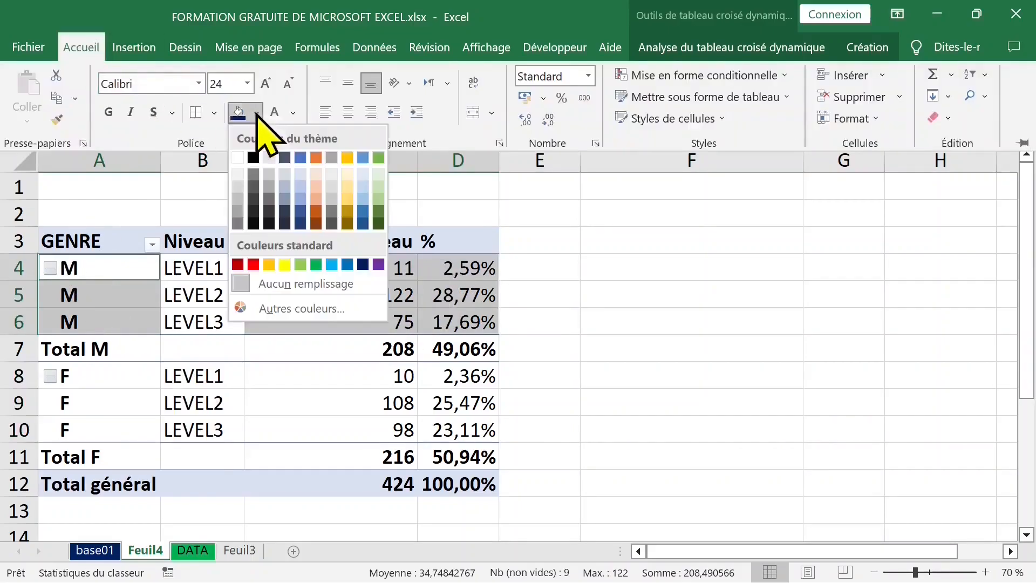
pyautogui.click(378, 186)
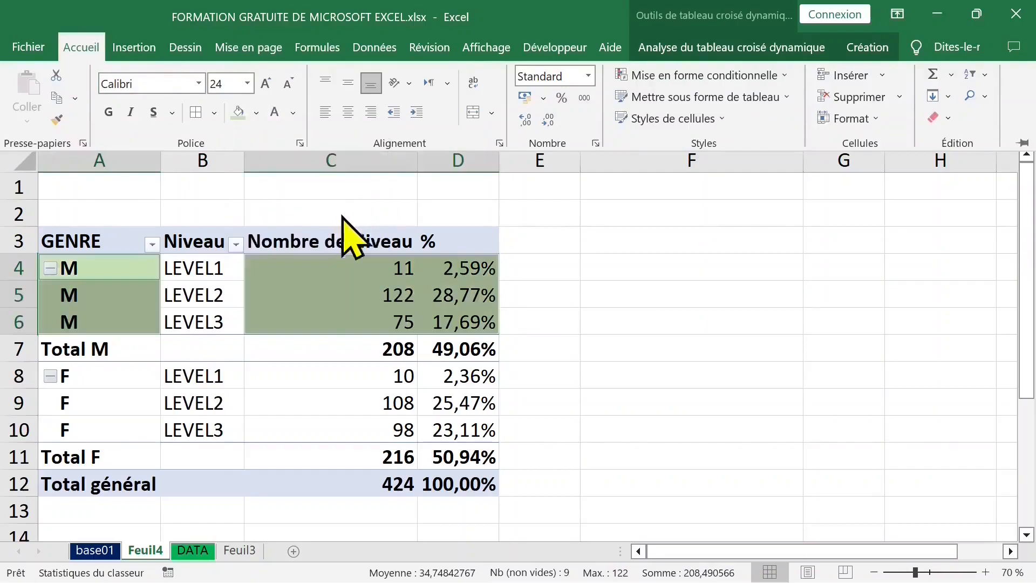
# Step: Select the F gender group's rows in the pivot table and fill them orange
pyautogui.click(221, 359)
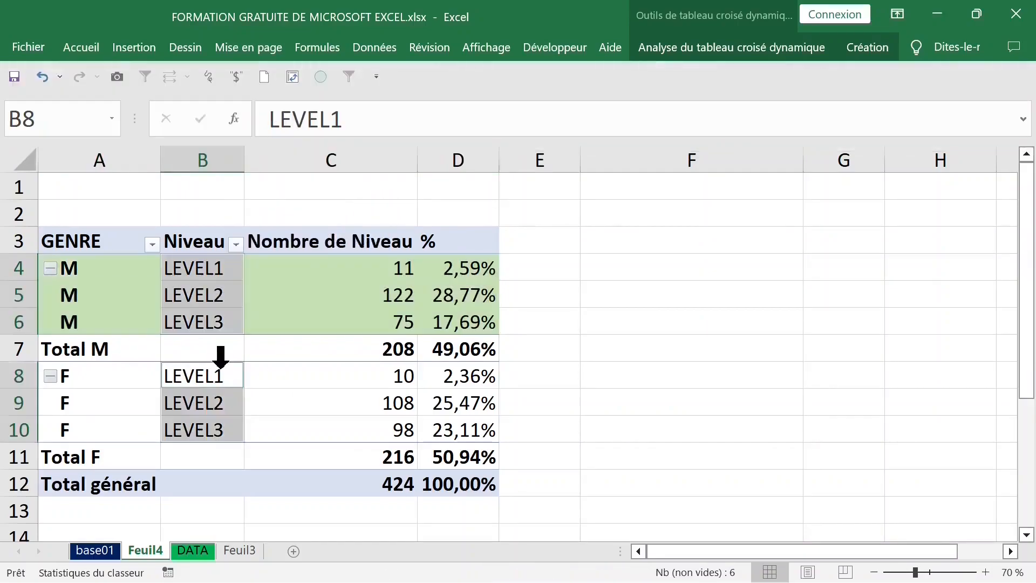
pyautogui.click(48, 376)
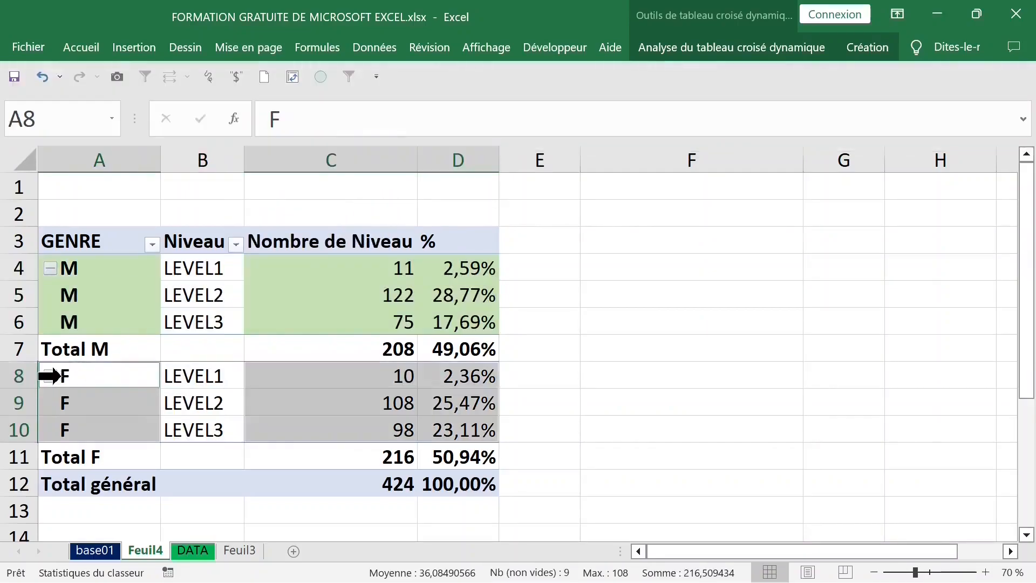
pyautogui.click(81, 48)
pyautogui.click(256, 112)
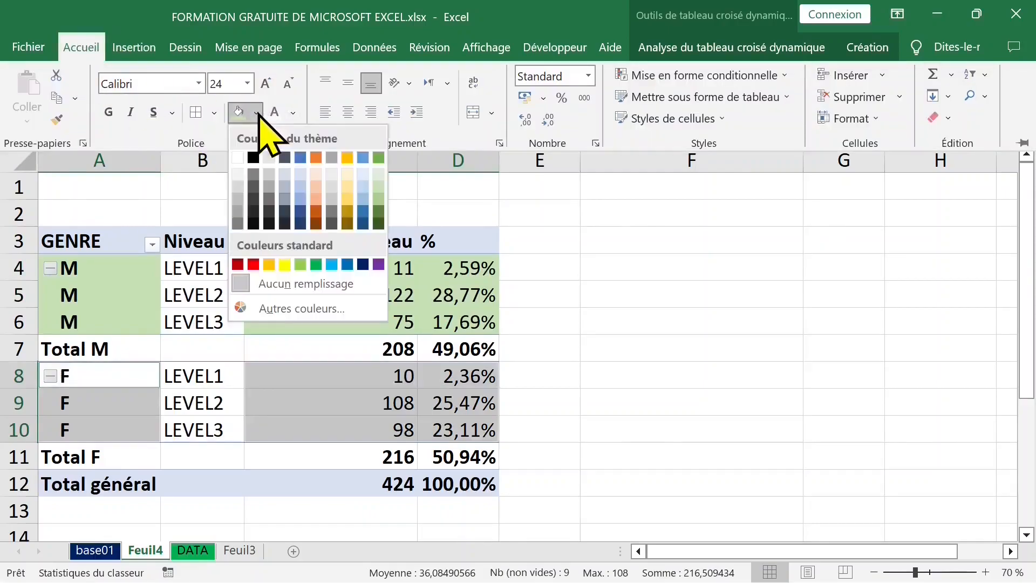
pyautogui.click(268, 264)
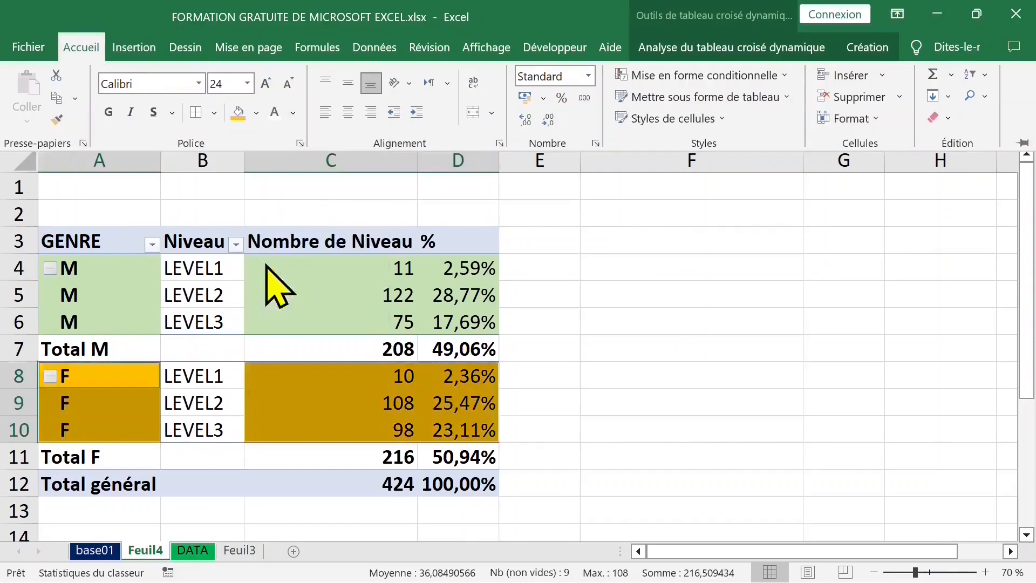
pyautogui.click(380, 326)
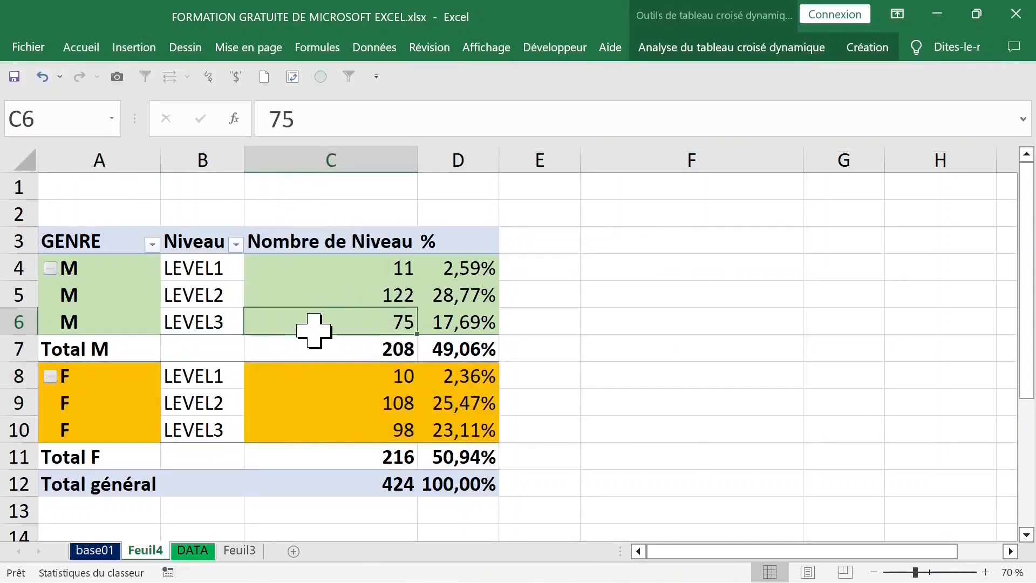
pyautogui.click(394, 348)
pyautogui.click(365, 250)
pyautogui.moveTo(464, 267); pyautogui.dragTo(466, 457)
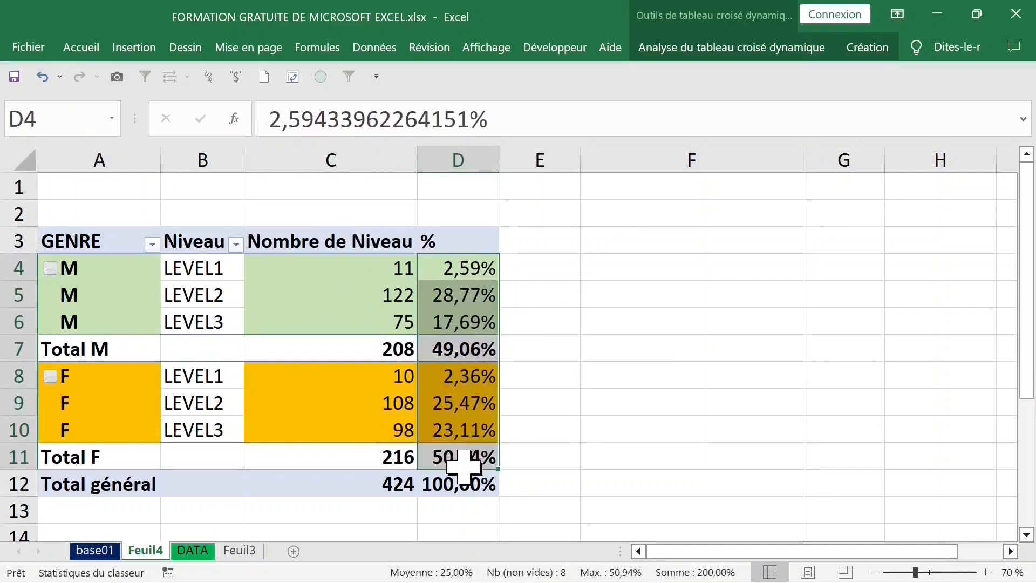
pyautogui.click(387, 349)
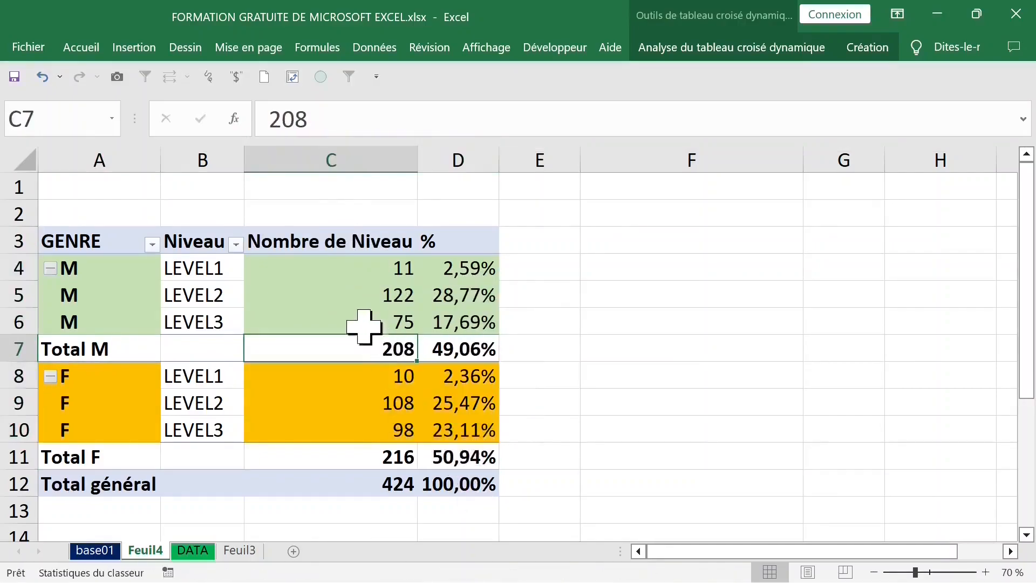
# Step: Open the pivot table field list and move the GENRE field from the rows area to the filters area
pyautogui.click(335, 296)
pyautogui.rightClick(332, 297)
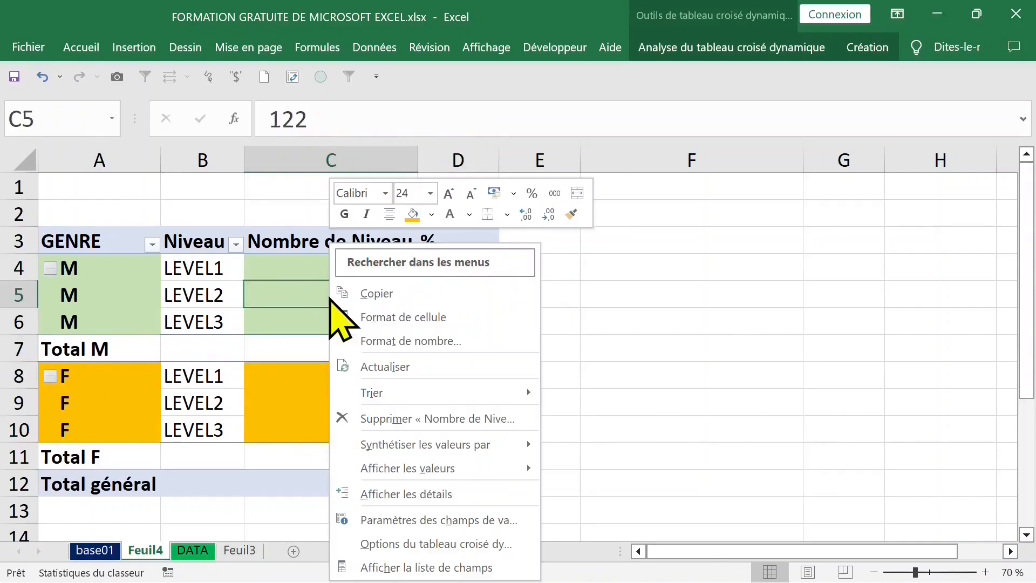
pyautogui.click(432, 570)
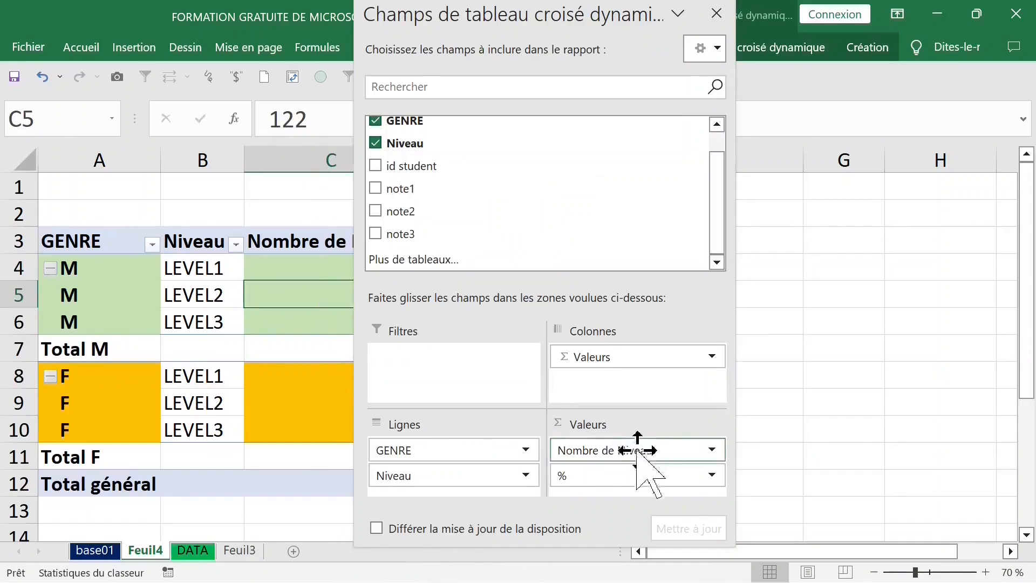
pyautogui.moveTo(444, 455); pyautogui.dragTo(443, 360)
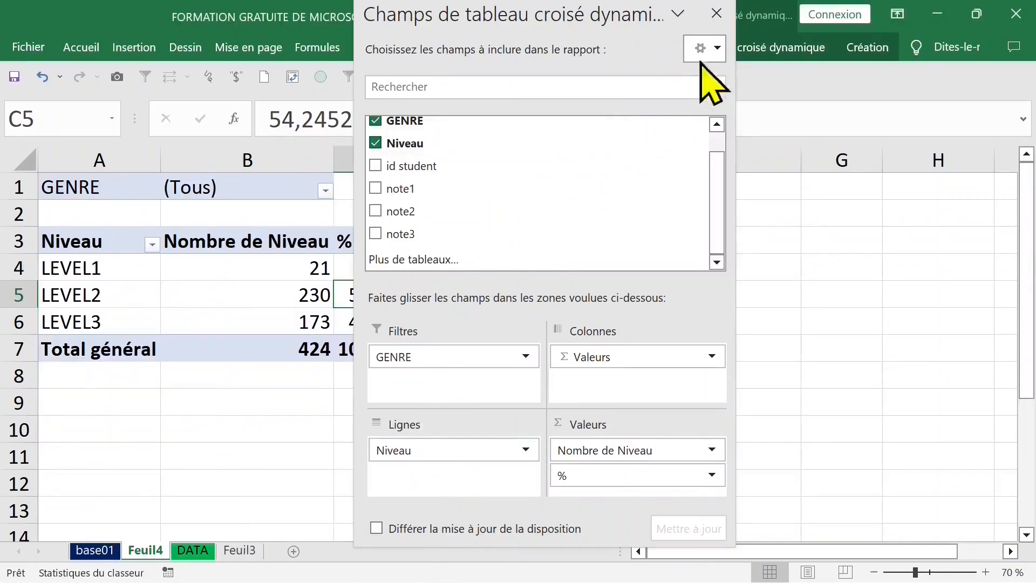
pyautogui.click(717, 14)
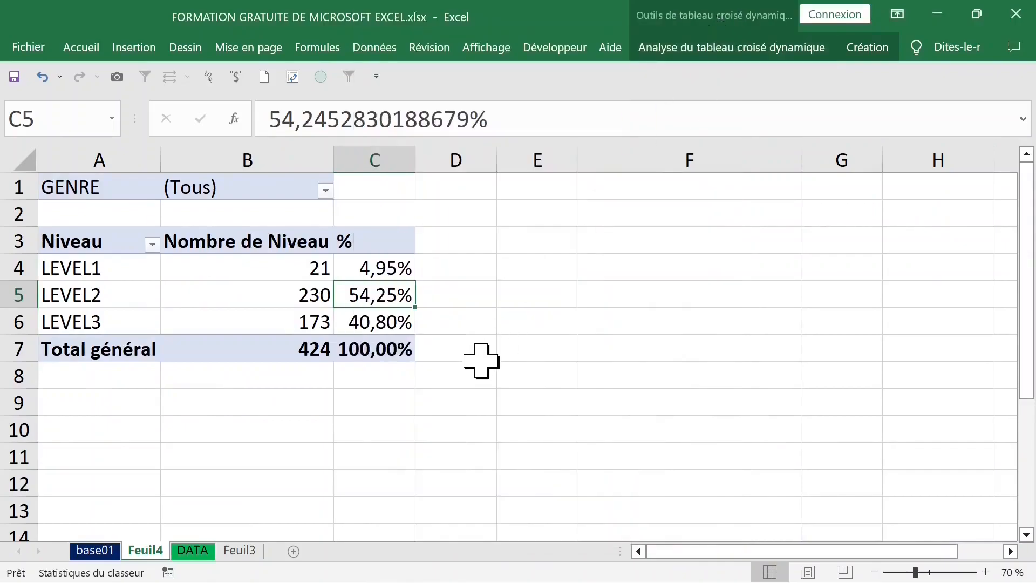
# Step: Filter the pivot table by GENRE to show only M
pyautogui.click(370, 268)
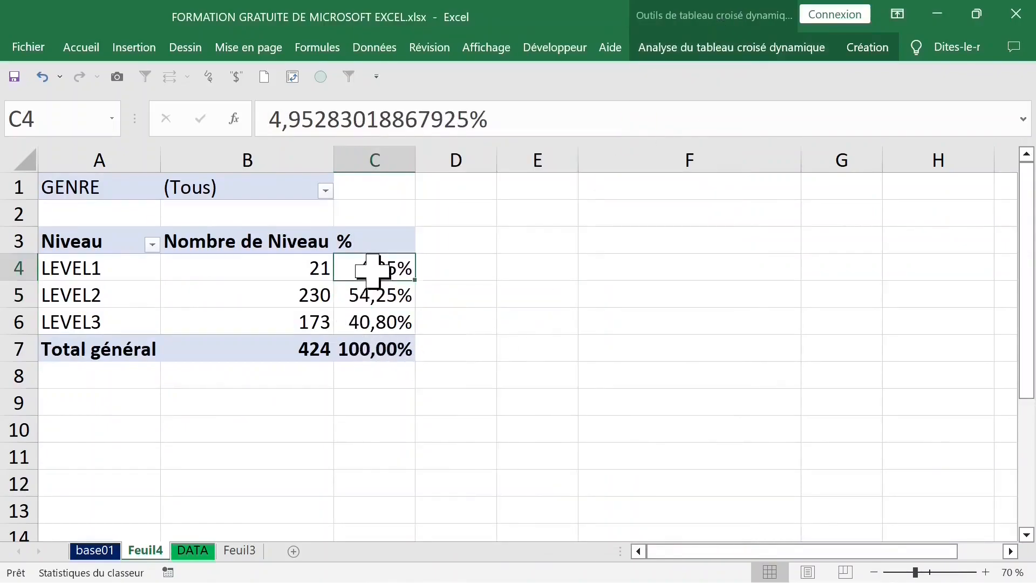
pyautogui.click(230, 277)
pyautogui.click(157, 268)
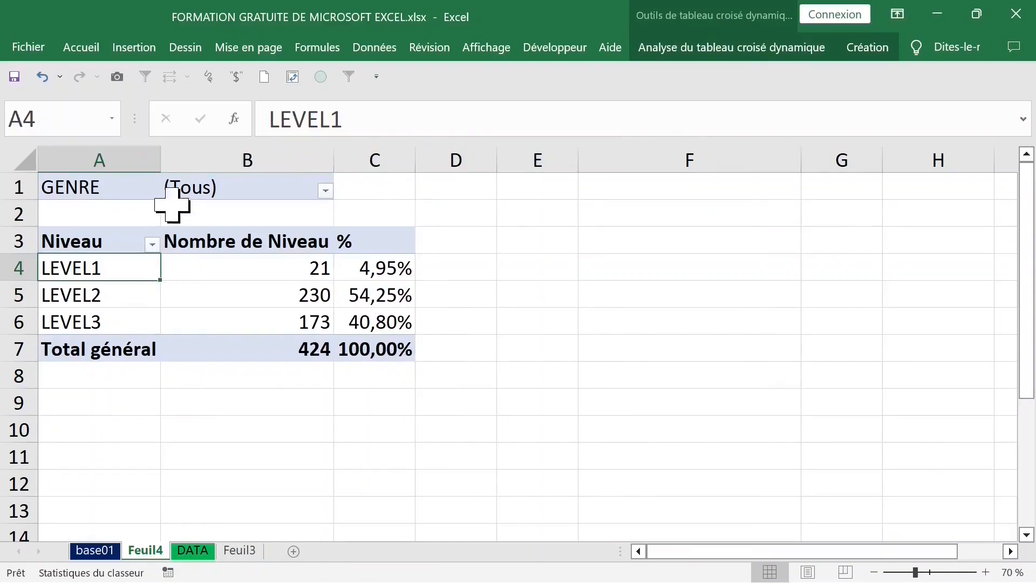
pyautogui.click(221, 189)
pyautogui.click(325, 191)
pyautogui.click(129, 255)
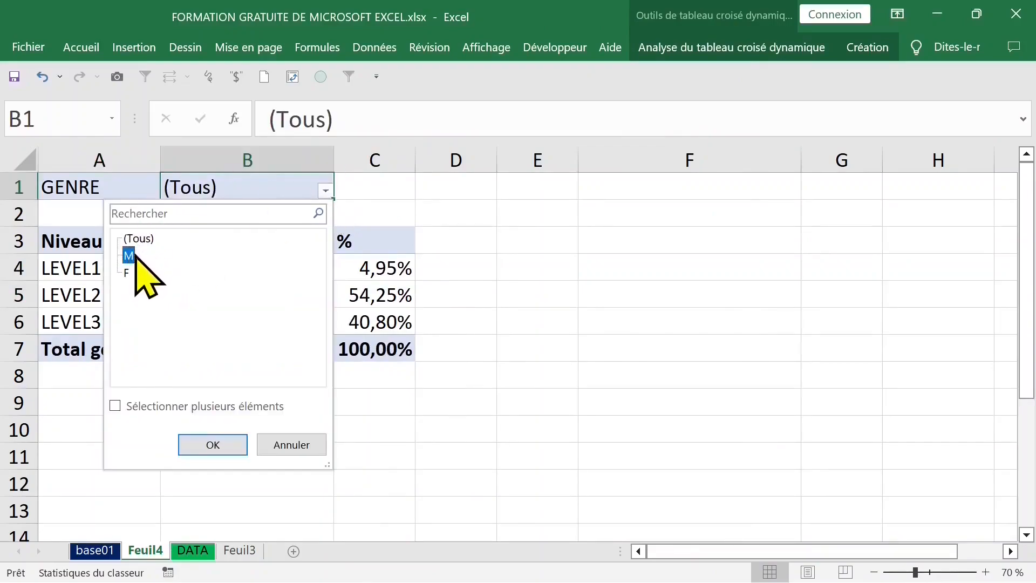
pyautogui.click(212, 445)
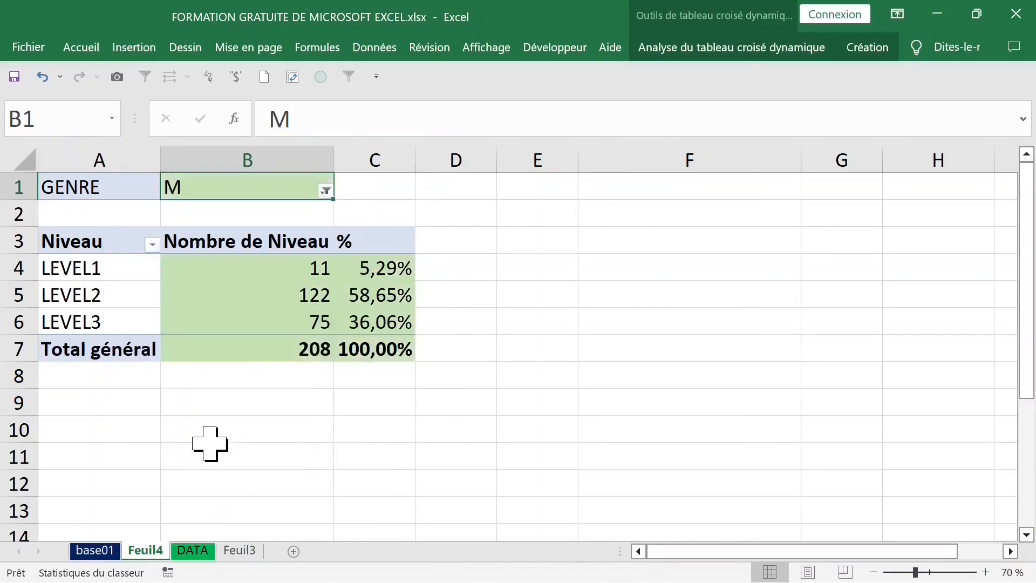
# Step: Change the GENRE filter to show only F
pyautogui.click(325, 191)
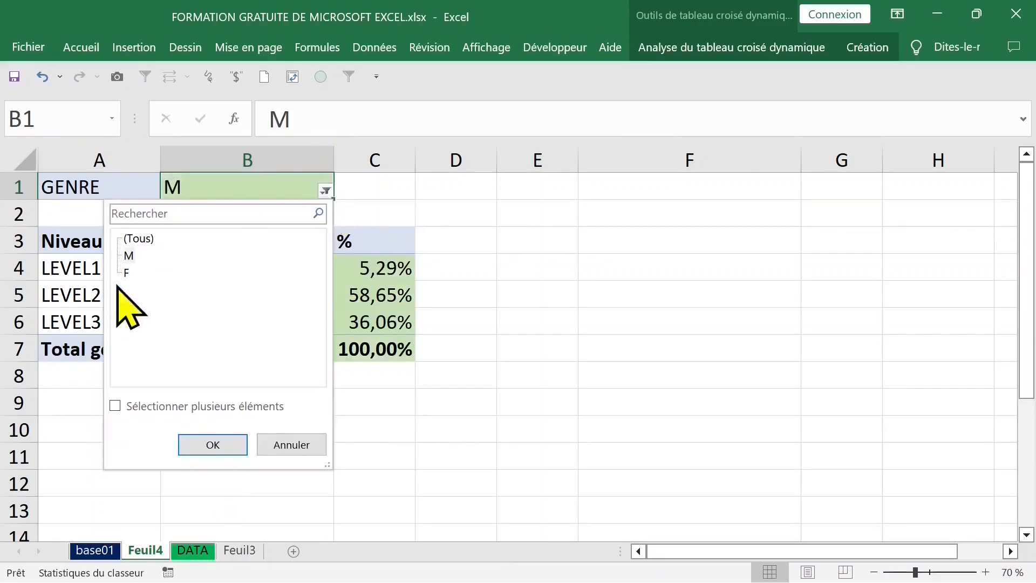
pyautogui.click(127, 272)
pyautogui.click(223, 446)
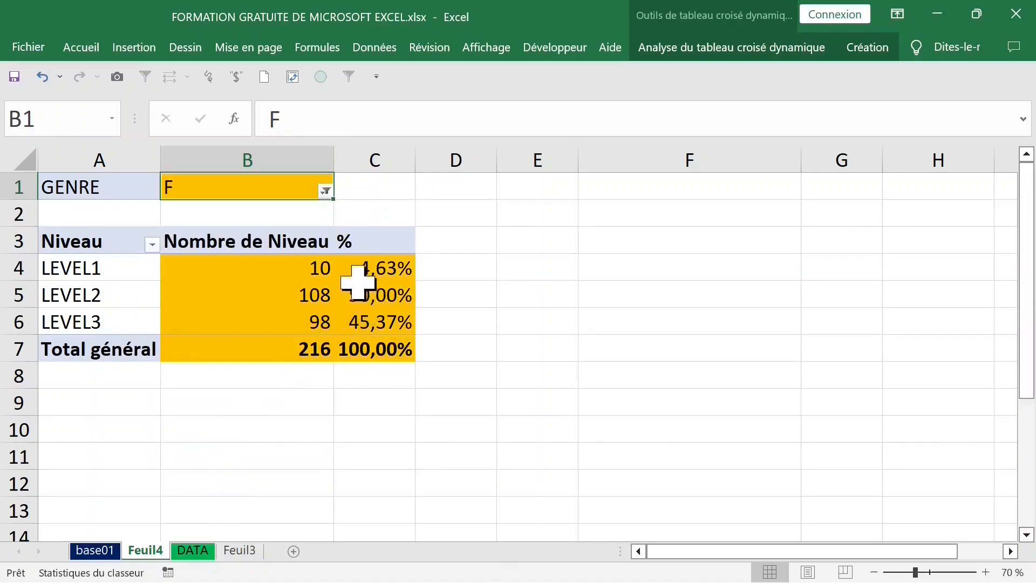
# Step: Reset the GENRE filter to show all genders (Tous)
pyautogui.click(360, 285)
pyautogui.click(299, 269)
pyautogui.click(325, 192)
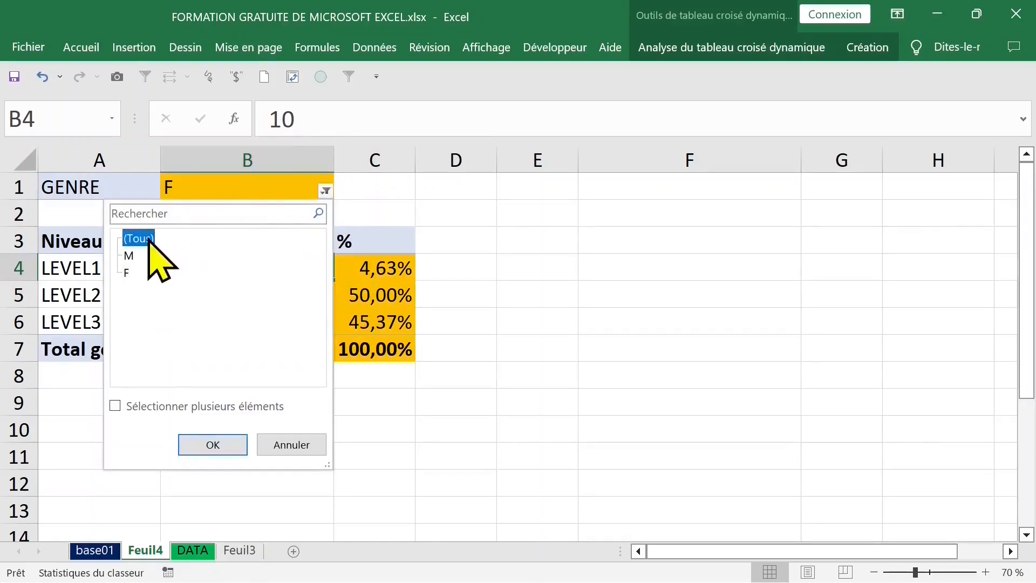
pyautogui.click(208, 444)
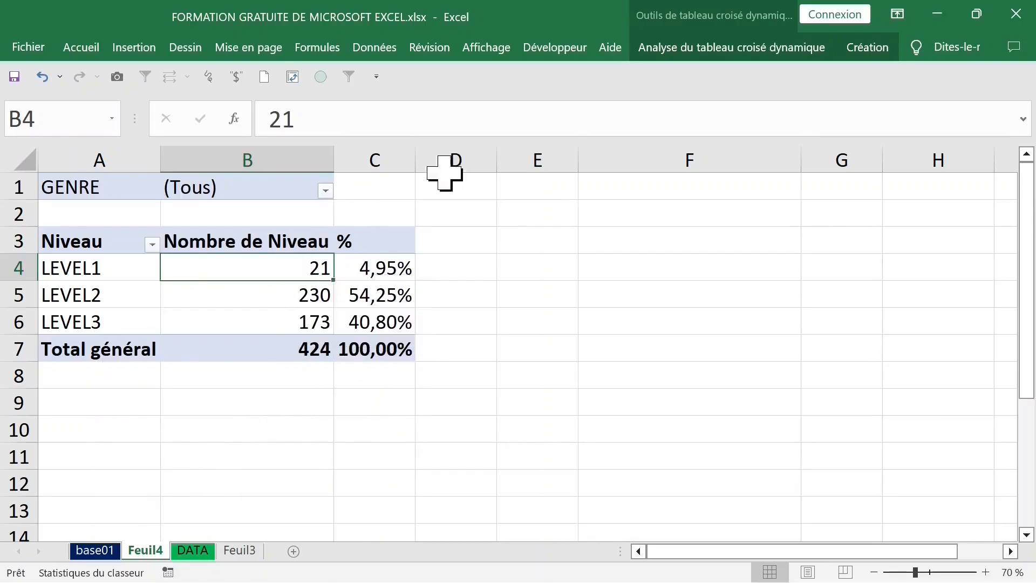
# Step: Generate separate report filter pages for each GENRE item and open the F sheet
pyautogui.click(728, 48)
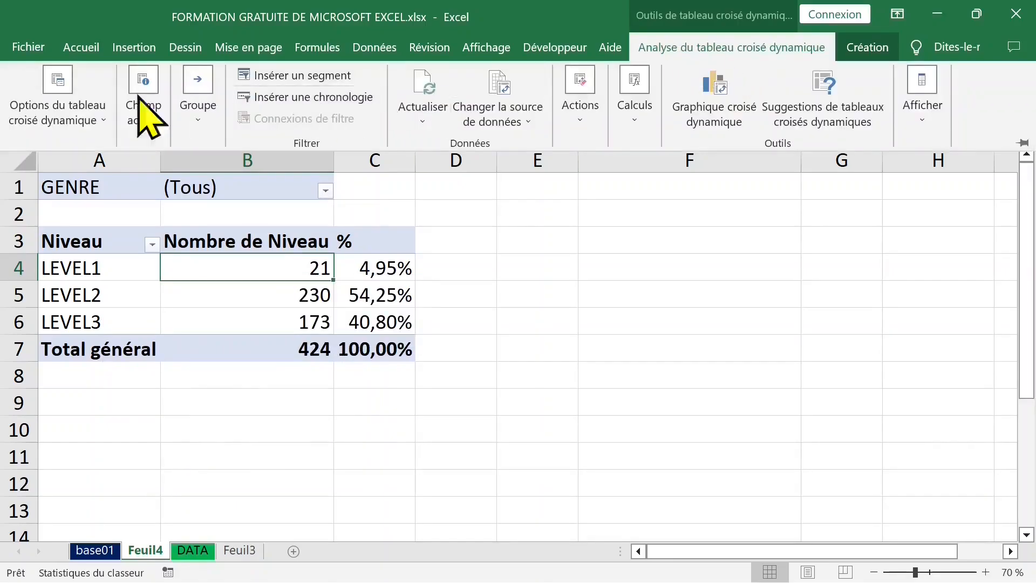
pyautogui.click(75, 99)
pyautogui.click(82, 209)
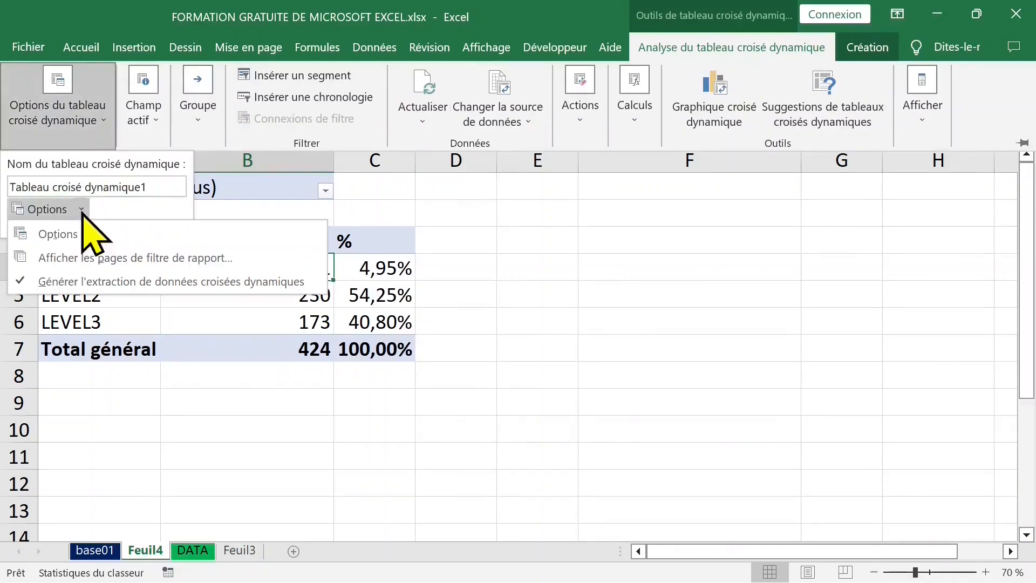
pyautogui.click(56, 258)
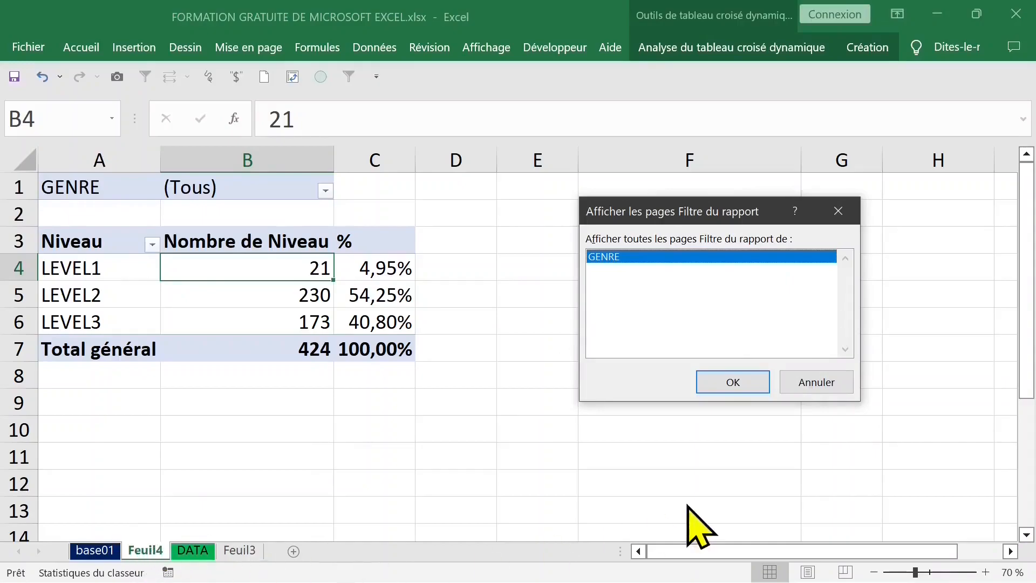
pyautogui.click(733, 383)
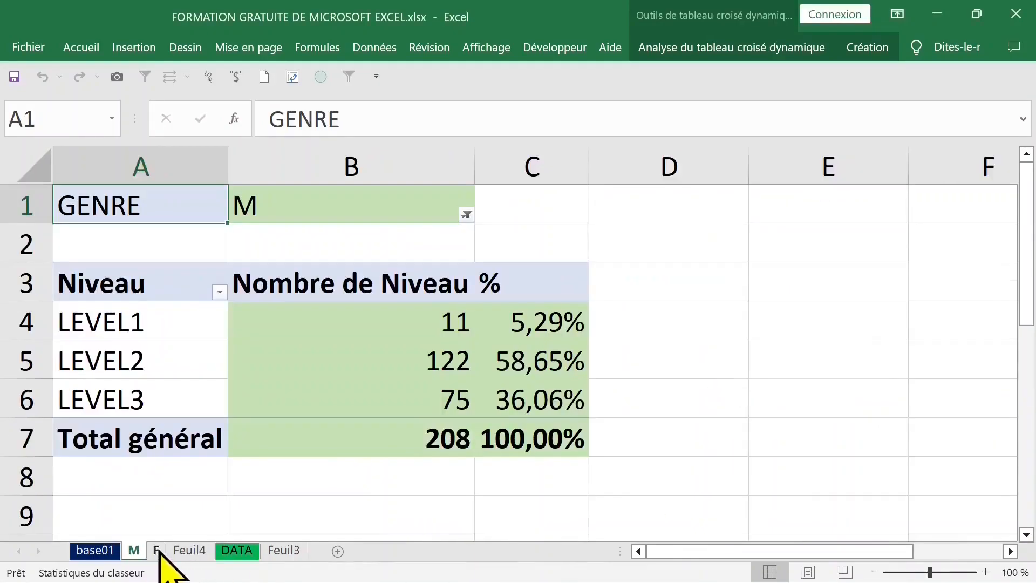
pyautogui.click(156, 550)
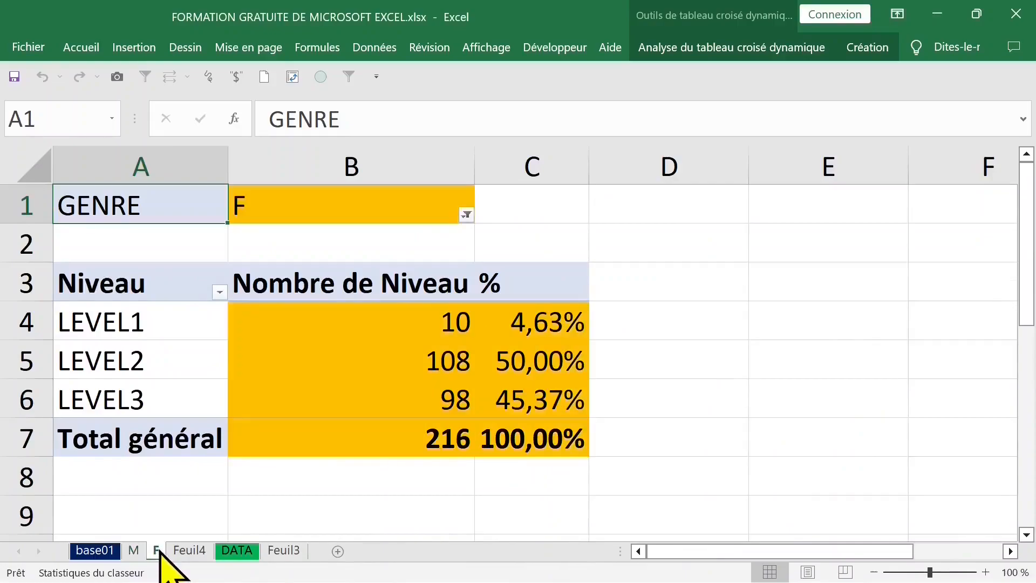
# Step: Look over the M and F report sheets, returning to the Feuil4 pivot table
pyautogui.click(133, 551)
pyautogui.click(155, 550)
pyautogui.click(189, 551)
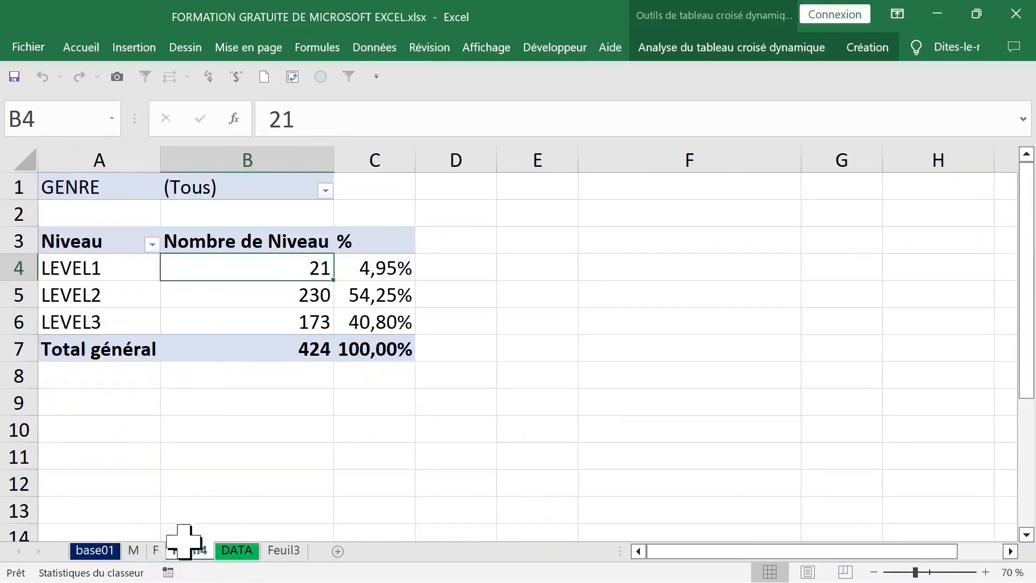
# Step: Rearrange the pivot fields so Niveau becomes the report filter and GENRE the row field
pyautogui.moveTo(230, 278)
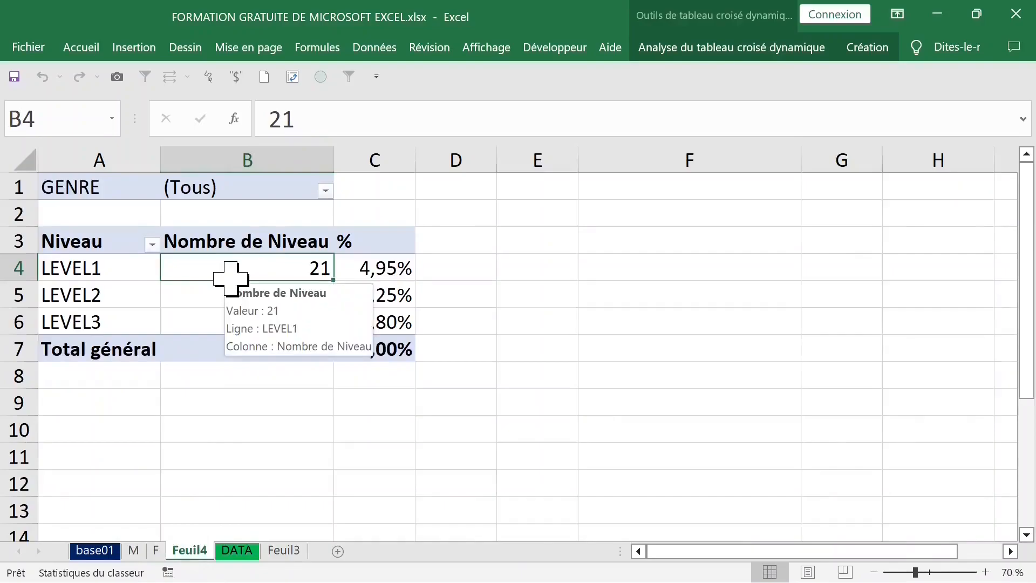
pyautogui.click(151, 273)
pyautogui.click(220, 269)
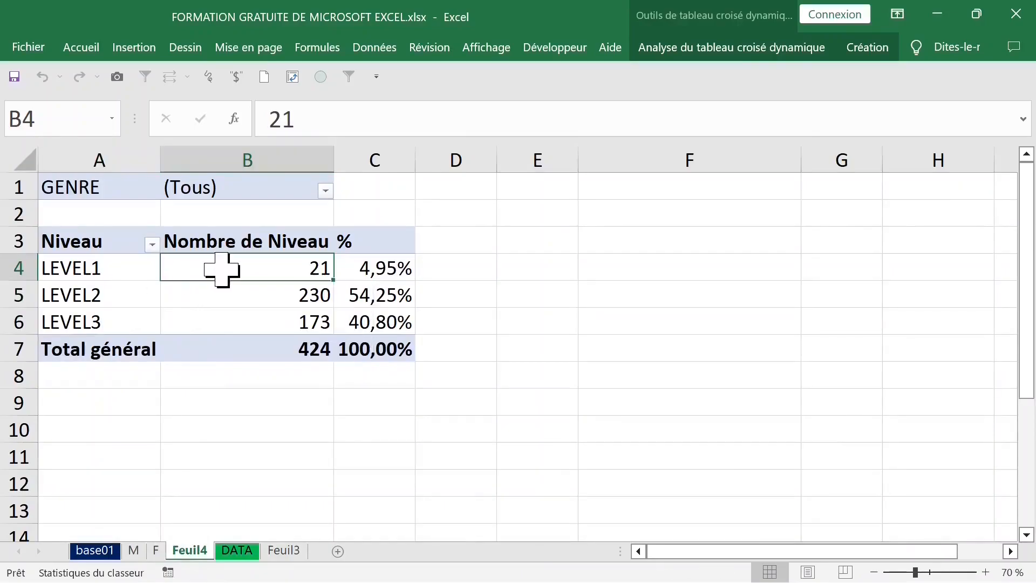
pyautogui.rightClick(216, 273)
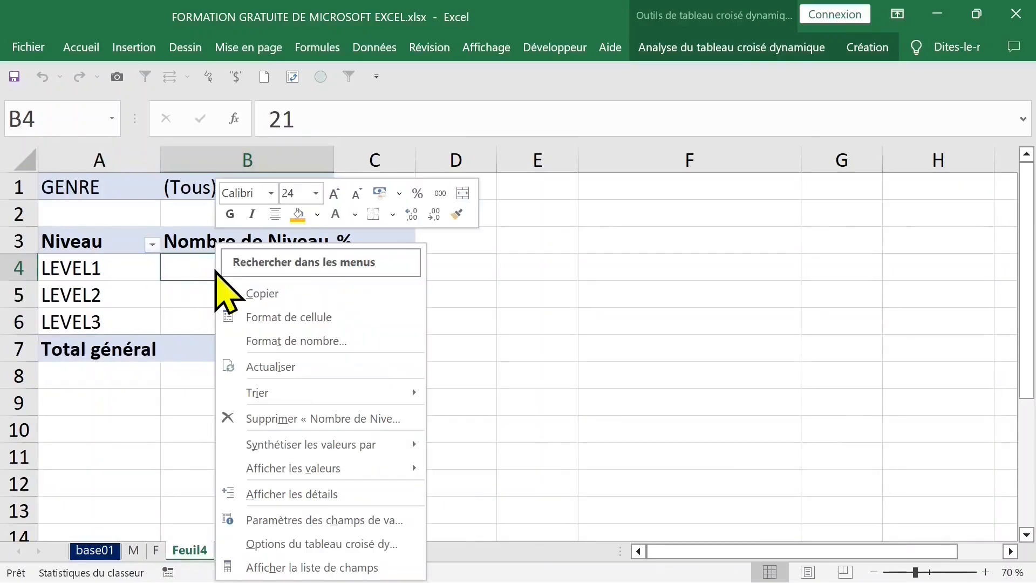
pyautogui.click(318, 568)
pyautogui.moveTo(457, 364)
pyautogui.mouseDown()
pyautogui.moveTo(453, 476)
pyautogui.moveTo(446, 411)
pyautogui.moveTo(459, 362)
pyautogui.mouseUp()
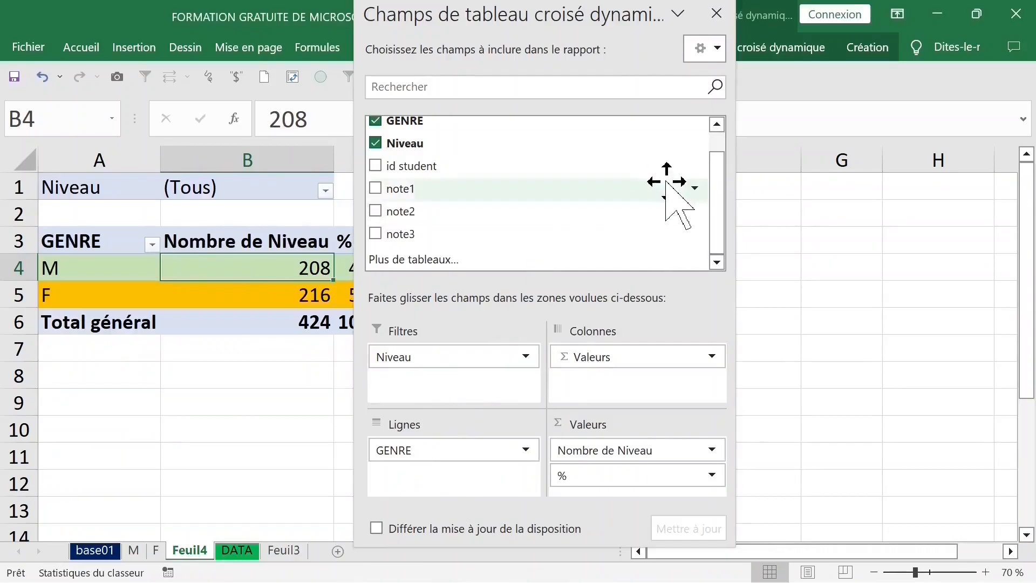
pyautogui.click(716, 14)
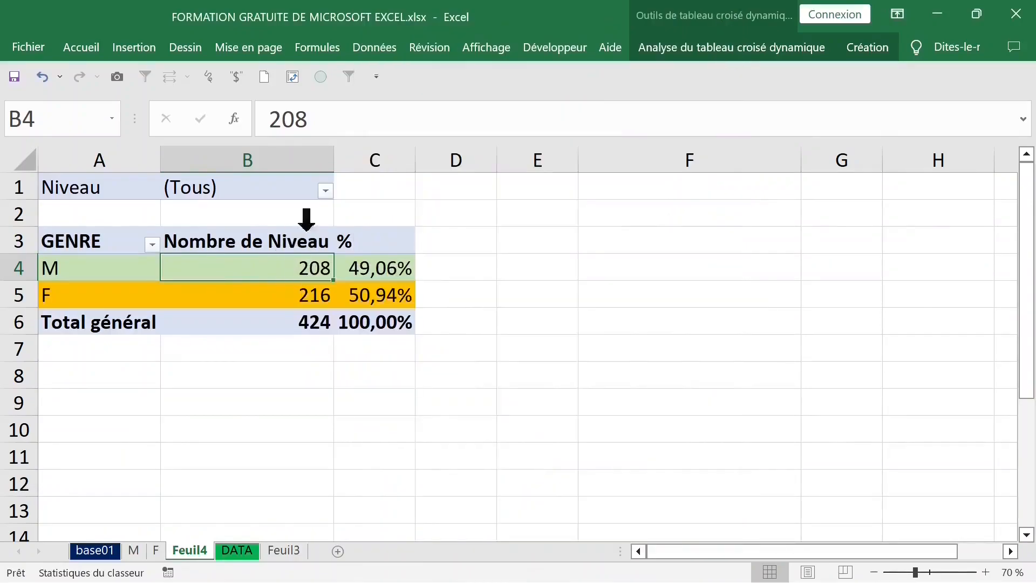
# Step: Filter the pivot table by Niveau to show only LEVEL1
pyautogui.click(326, 191)
pyautogui.click(154, 256)
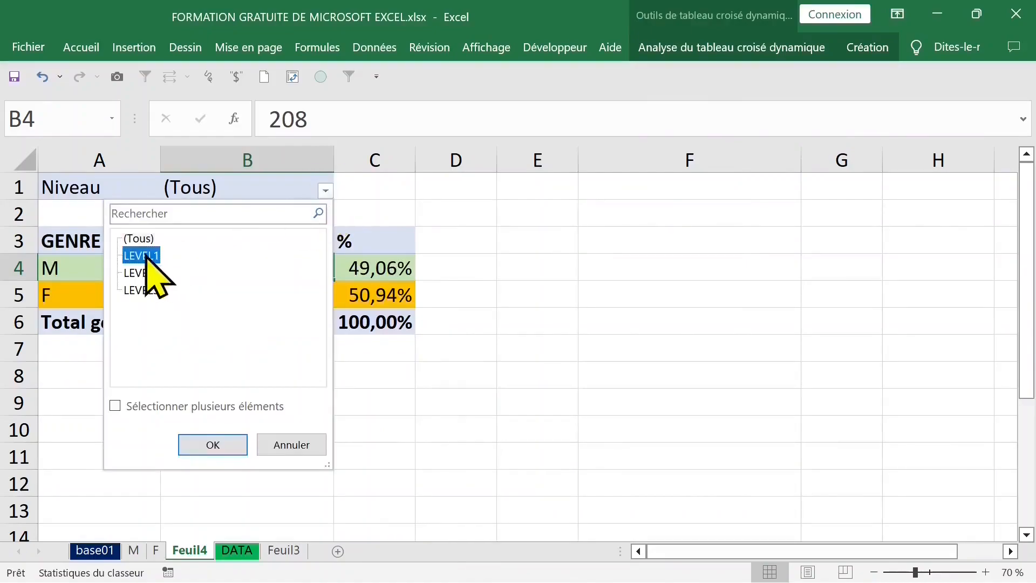
pyautogui.click(231, 441)
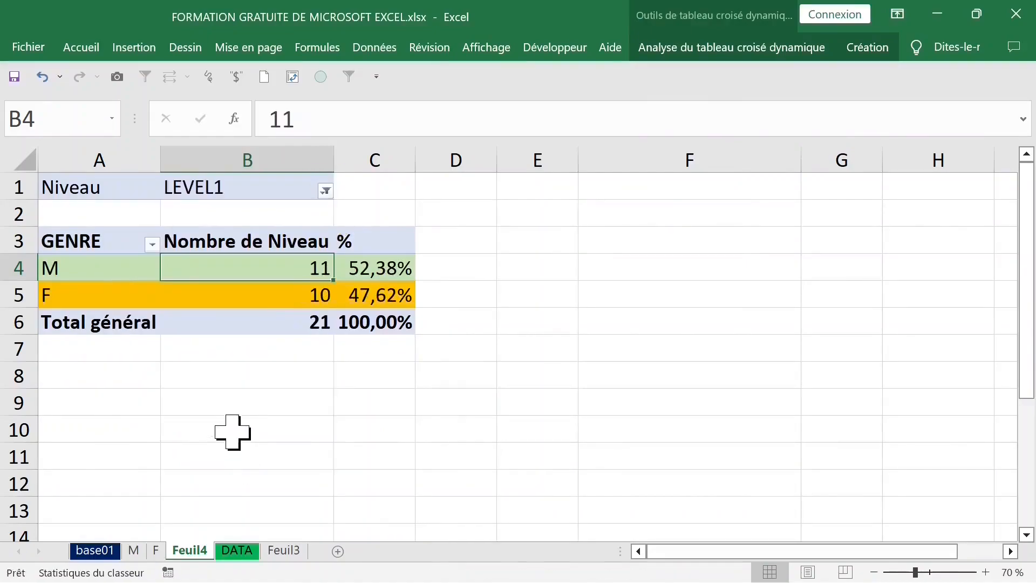
# Step: Switch the Niveau filter to LEVEL2, then to LEVEL3
pyautogui.click(325, 191)
pyautogui.click(148, 273)
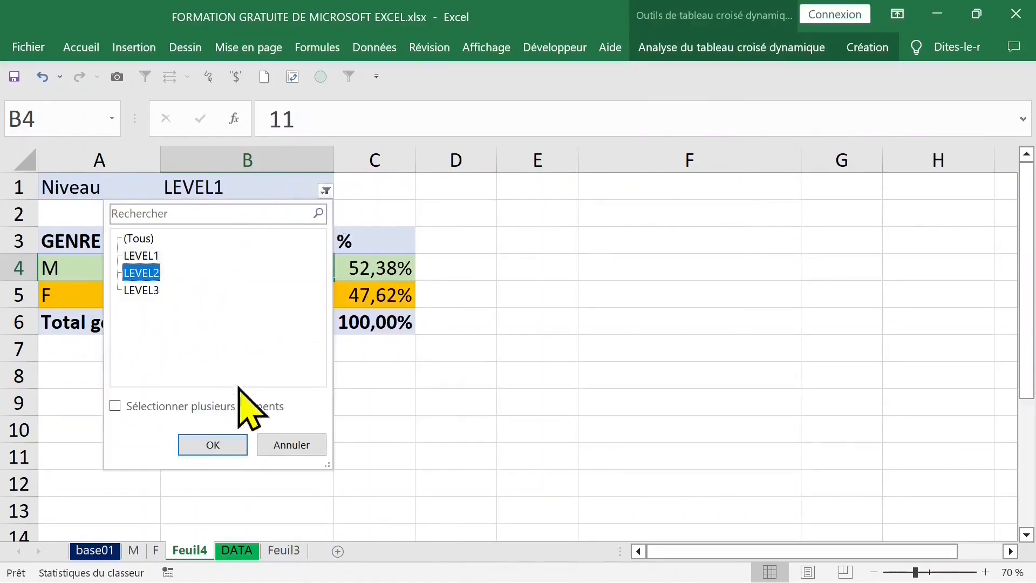
pyautogui.click(226, 444)
pyautogui.click(326, 190)
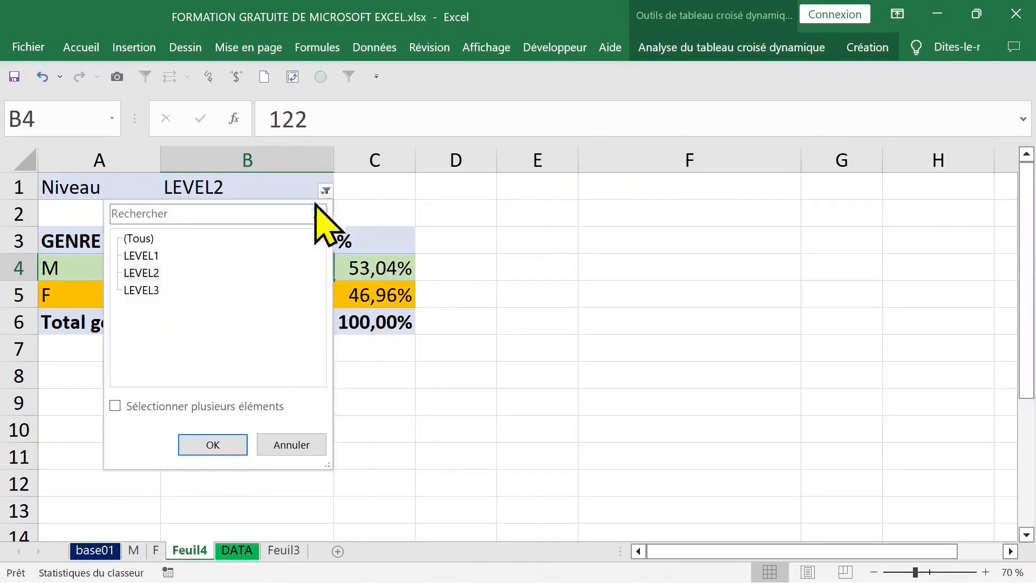
pyautogui.click(144, 291)
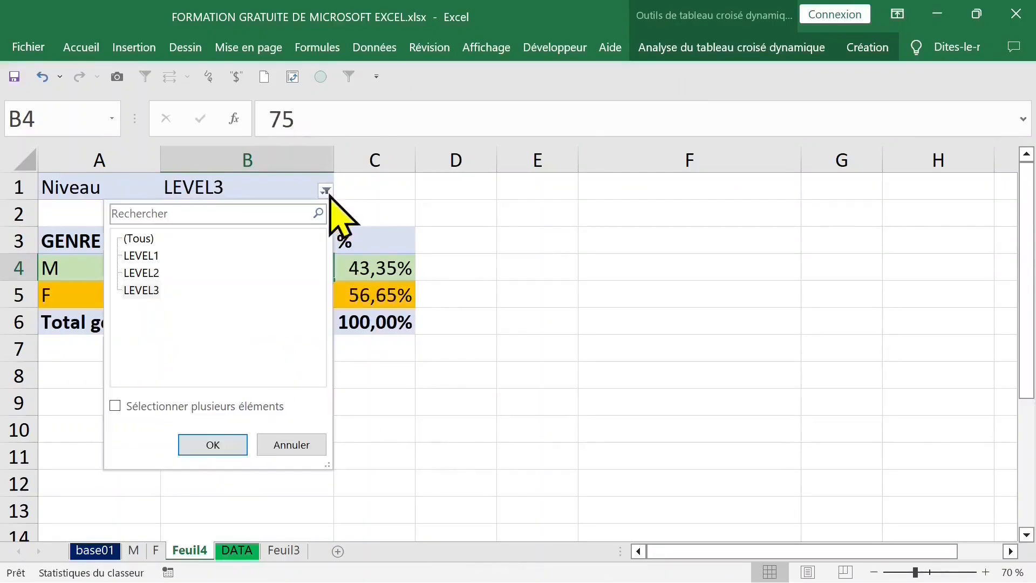
# Step: Reset the Niveau filter to show all levels (Tous)
pyautogui.click(151, 238)
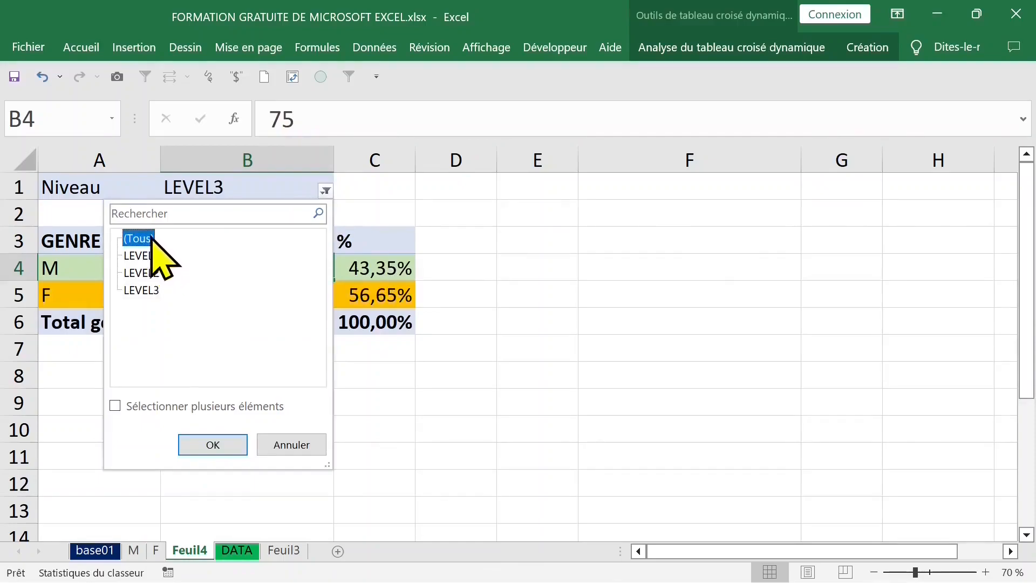
pyautogui.click(213, 445)
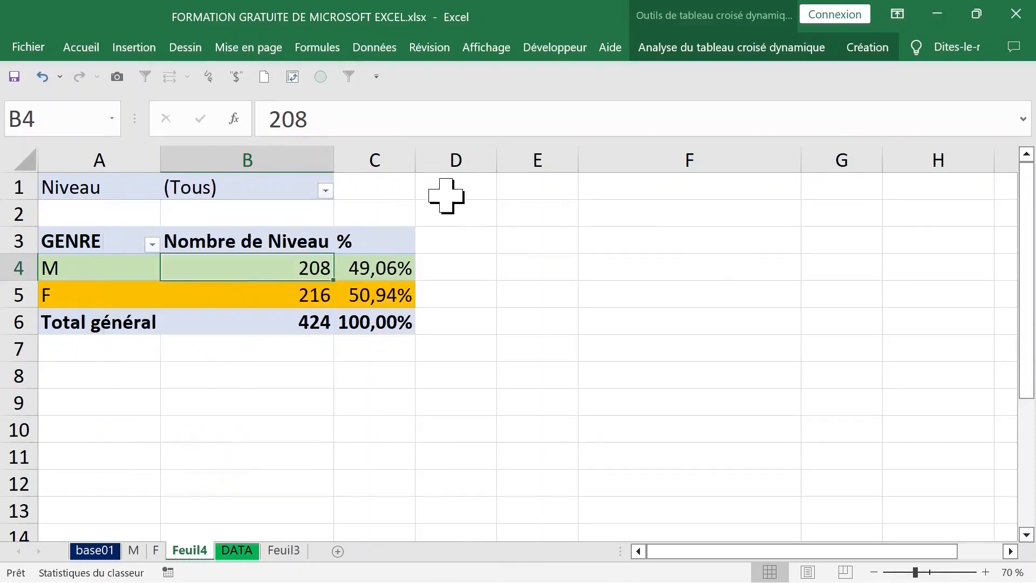
pyautogui.click(323, 192)
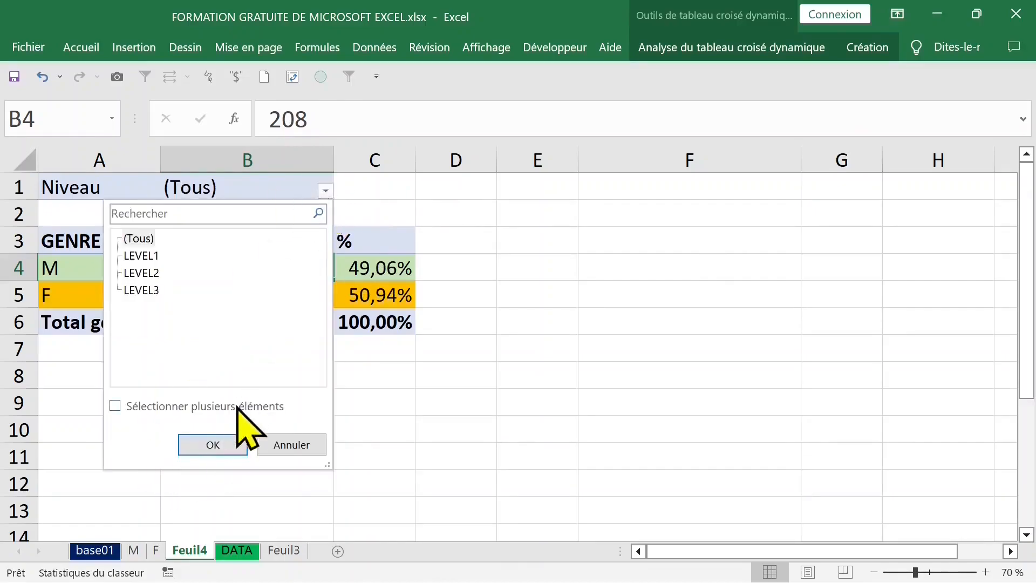
pyautogui.click(286, 438)
# Step: Generate separate report filter pages for each Niveau item
pyautogui.click(742, 48)
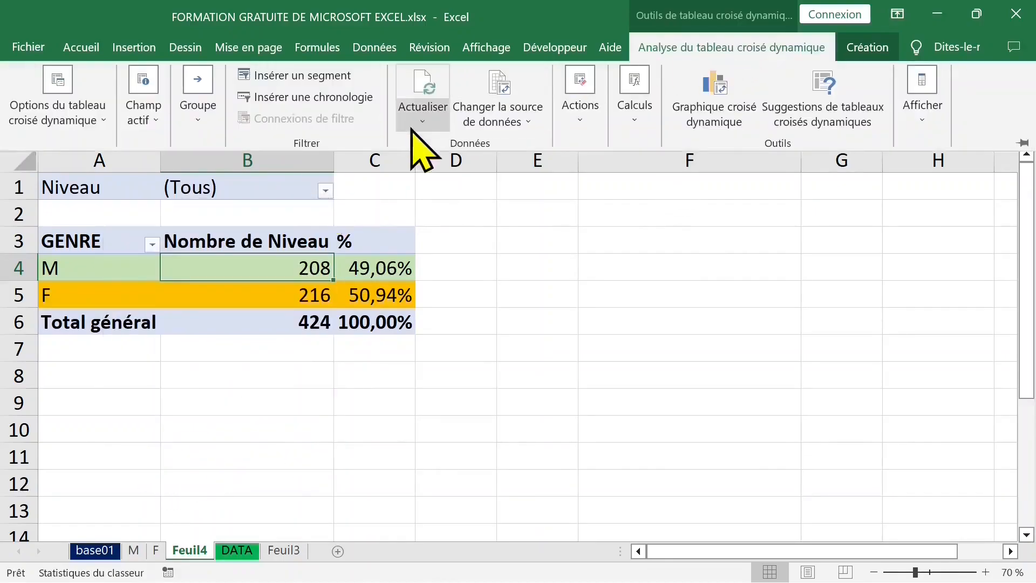
pyautogui.click(100, 120)
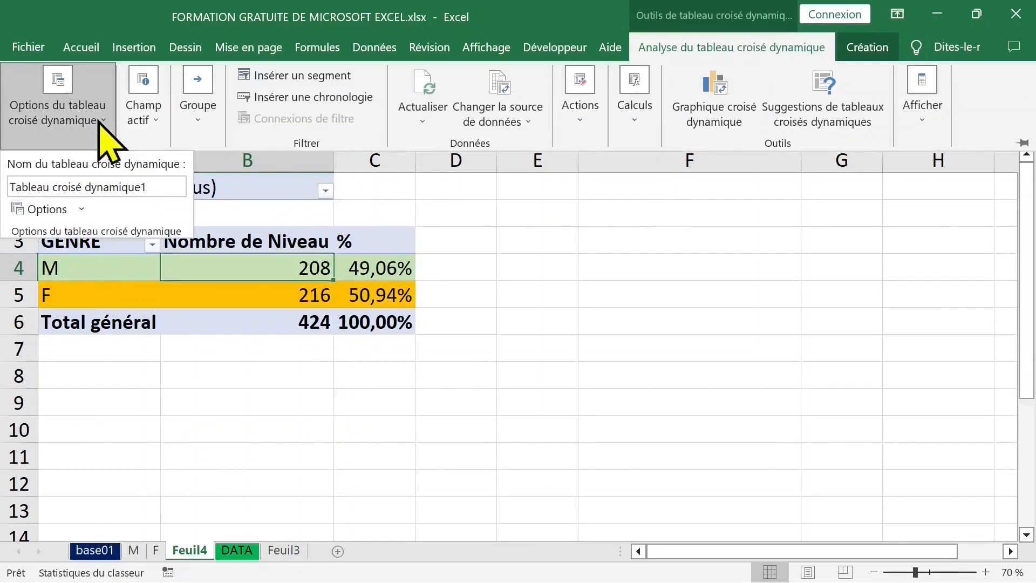
pyautogui.click(82, 209)
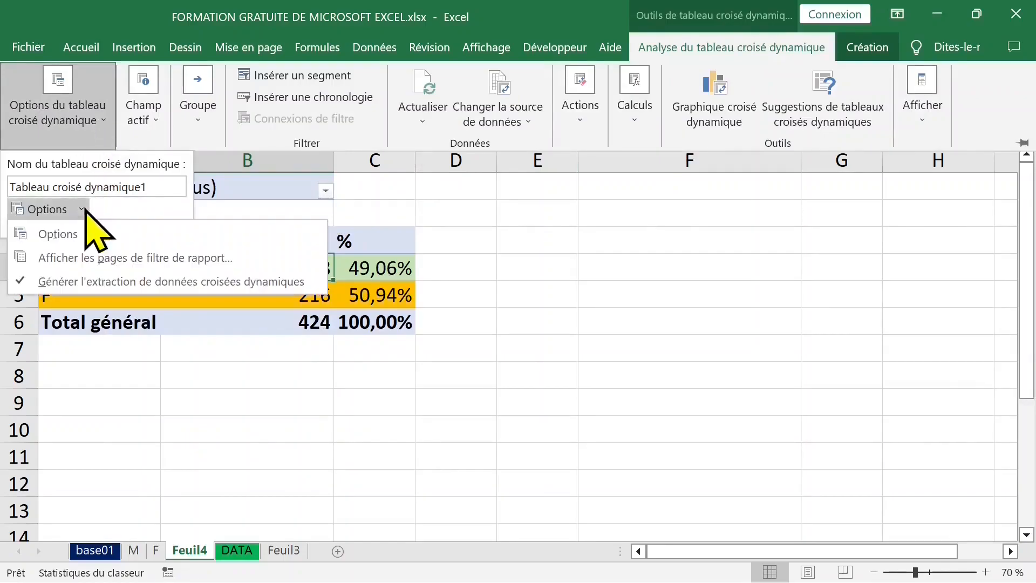
pyautogui.click(85, 258)
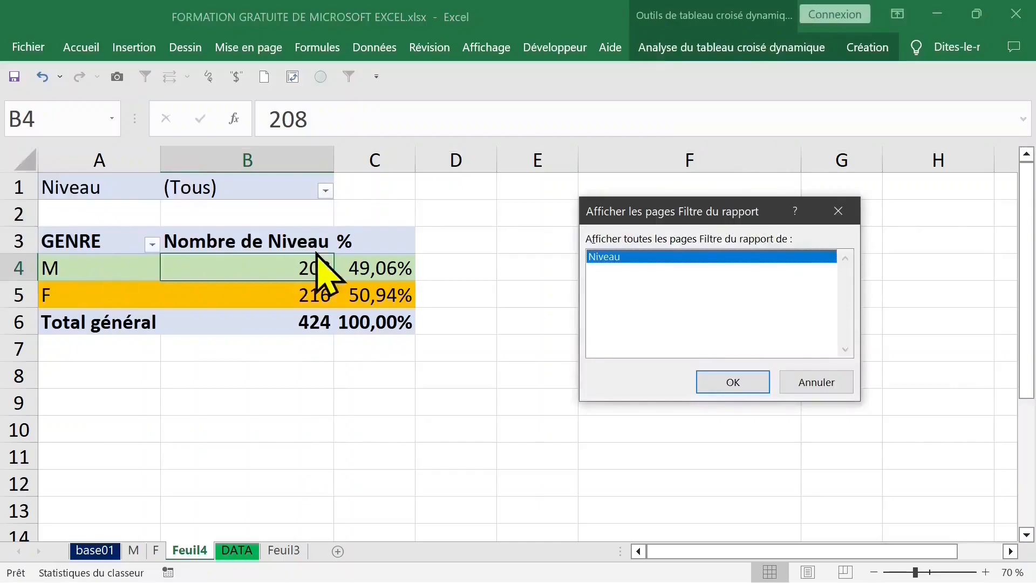
pyautogui.click(723, 382)
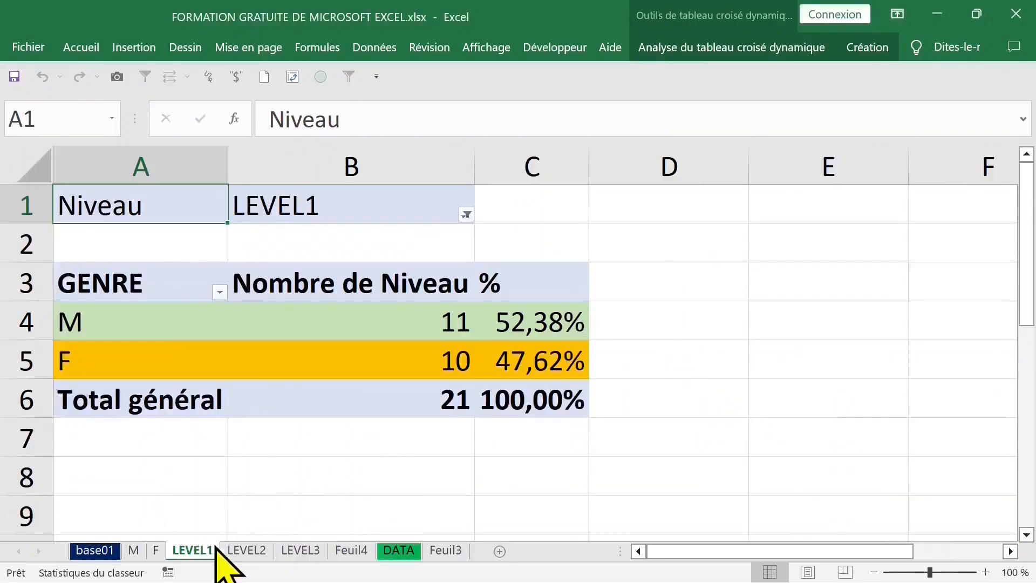
# Step: Browse the new LEVEL1, LEVEL2 and LEVEL3 sheets, then return to Feuil4
pyautogui.click(248, 551)
pyautogui.click(298, 552)
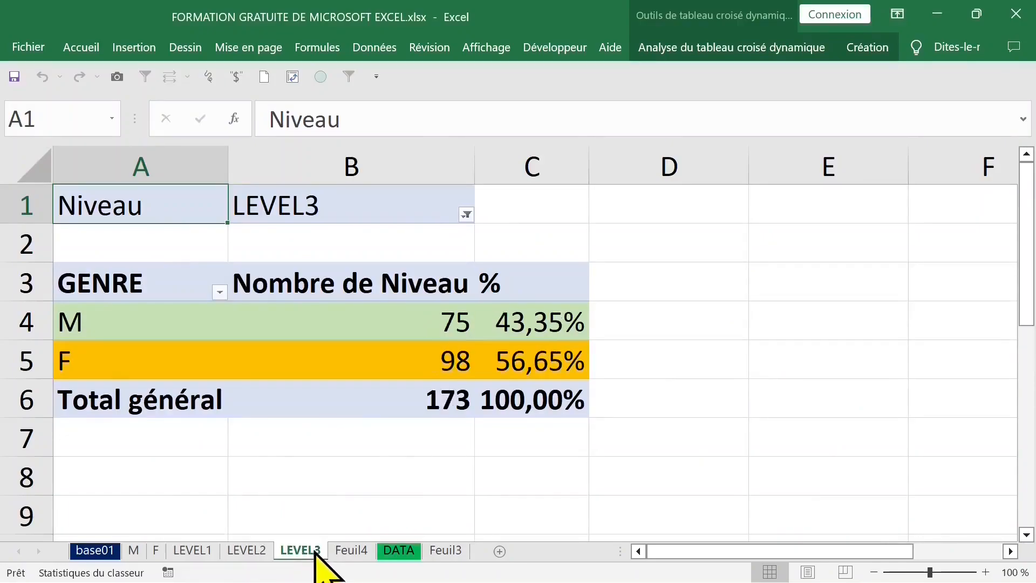
pyautogui.click(252, 551)
pyautogui.click(193, 550)
pyautogui.click(248, 550)
pyautogui.click(352, 550)
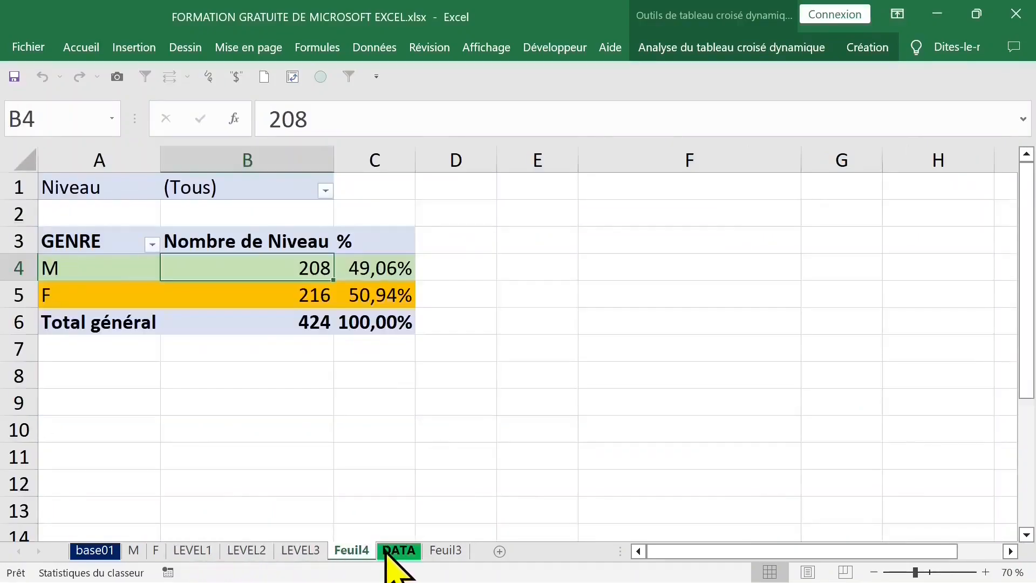
# Step: Insert a new pivot table from the DATA sheet's table on a new worksheet
pyautogui.click(399, 550)
pyautogui.click(196, 215)
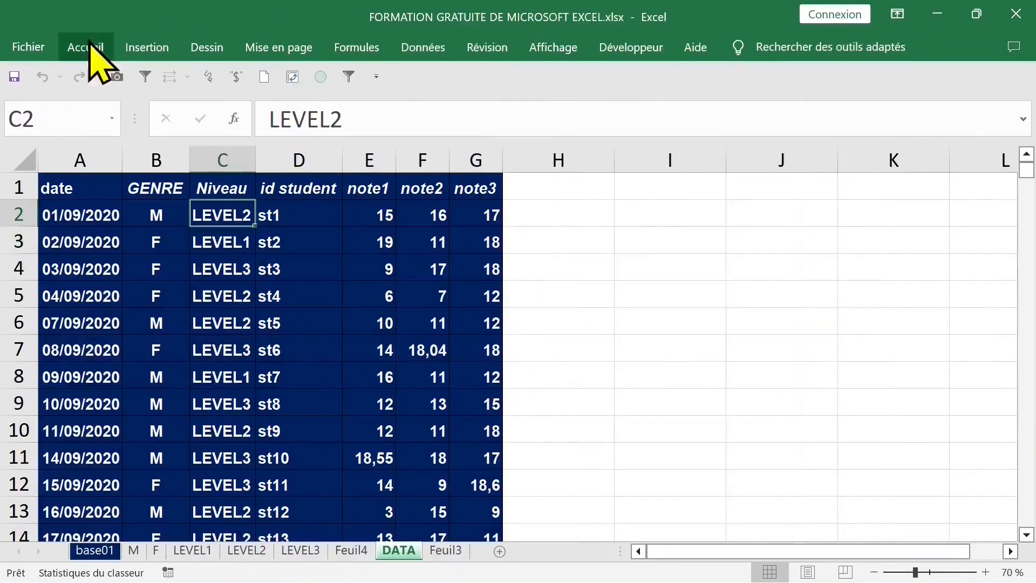
pyautogui.click(153, 47)
pyautogui.click(29, 92)
pyautogui.click(35, 173)
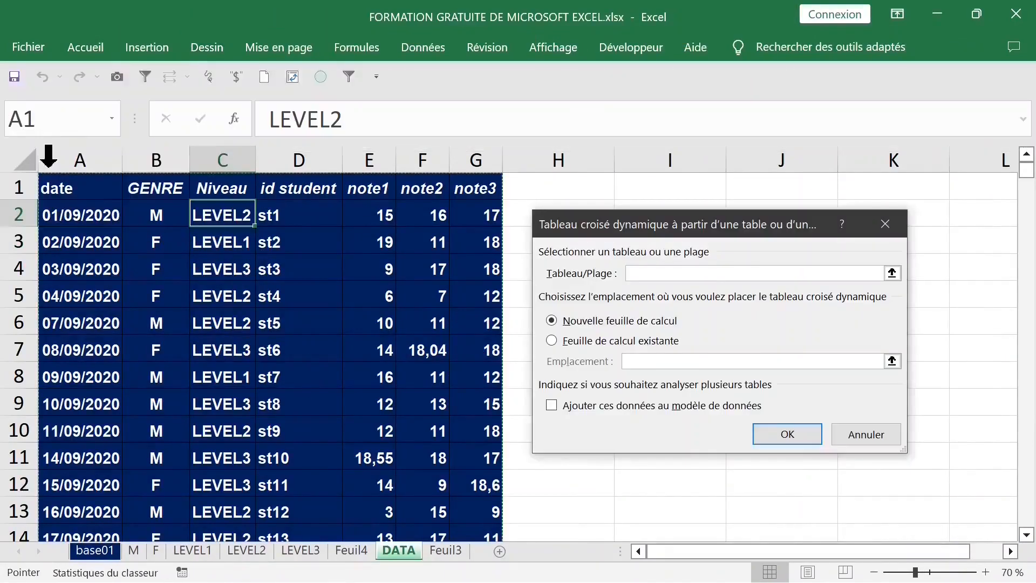
pyautogui.click(802, 429)
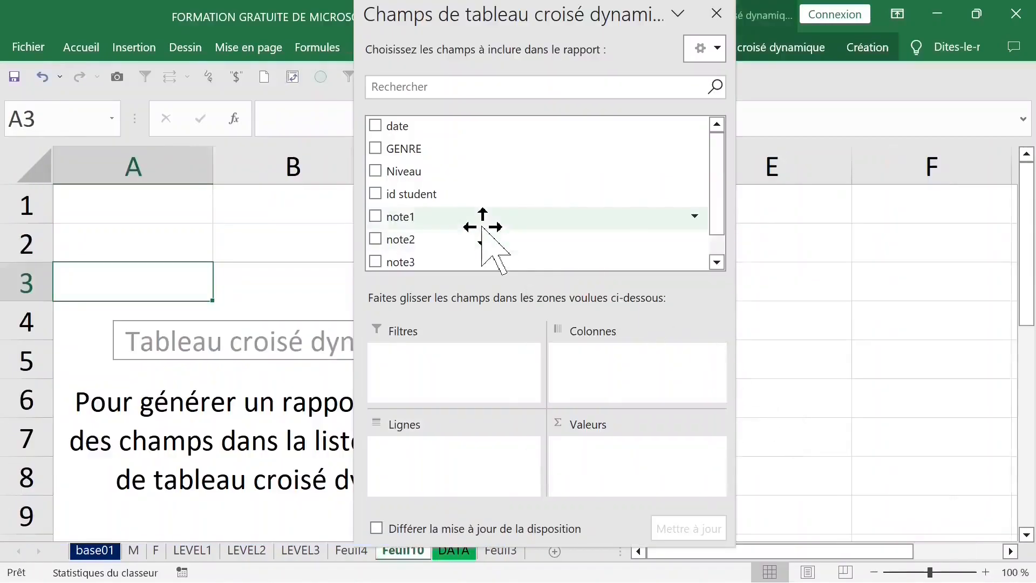
# Step: Add note1, note2 and note3 as value fields in the new pivot table and close the field list
pyautogui.moveTo(417, 217); pyautogui.dragTo(597, 446)
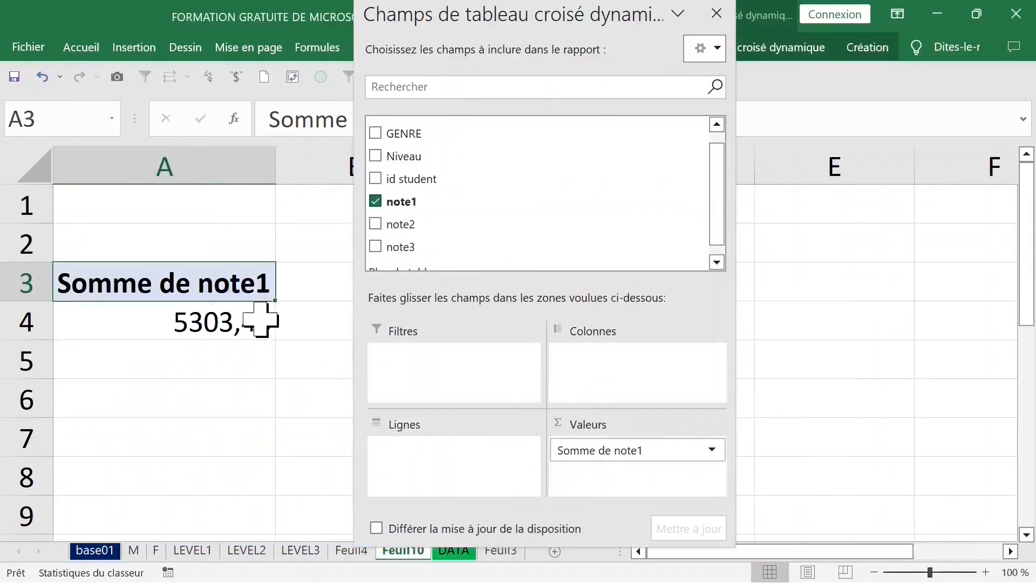
pyautogui.moveTo(614, 453); pyautogui.dragTo(469, 446)
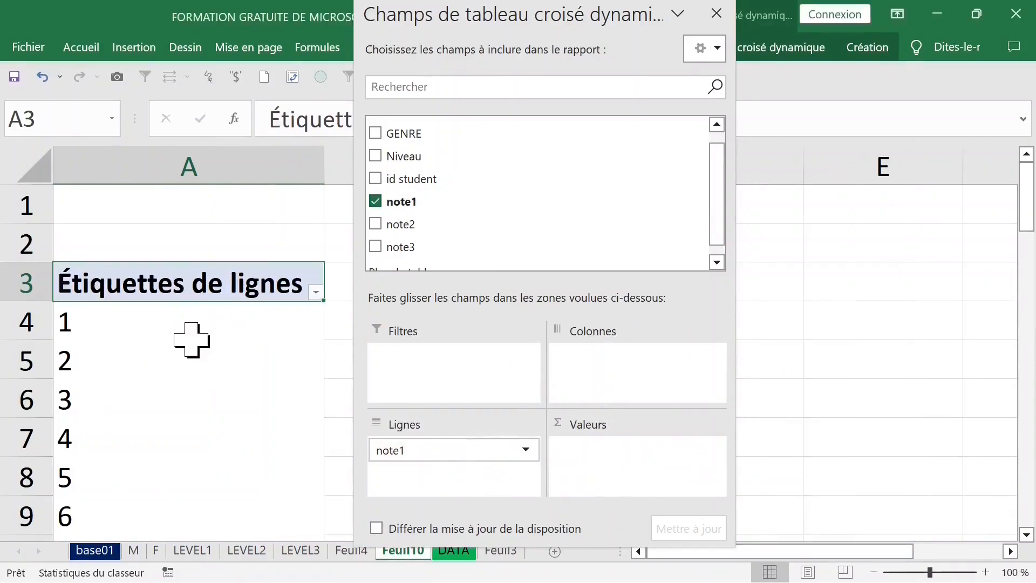
pyautogui.click(211, 167)
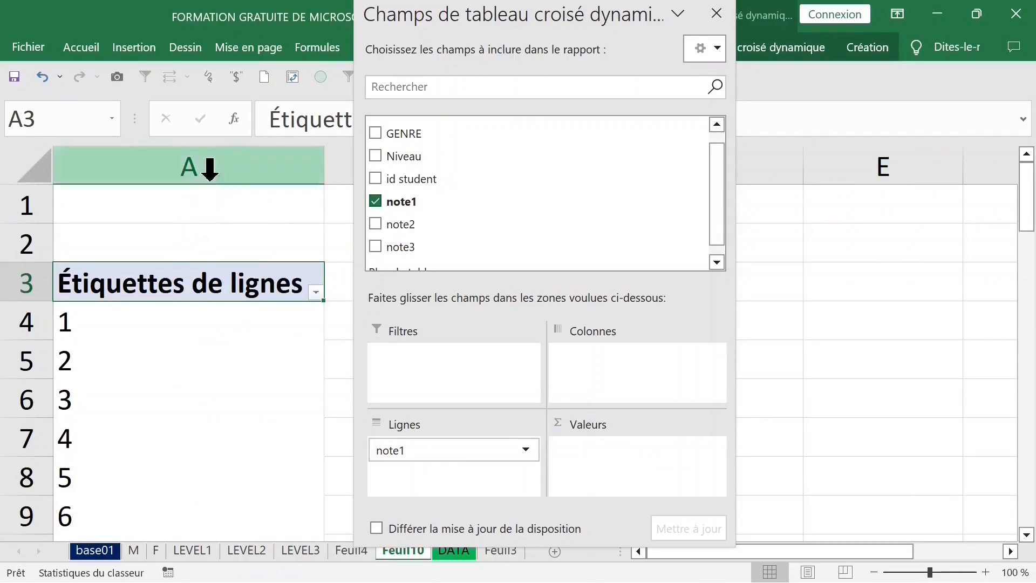
pyautogui.click(405, 200)
pyautogui.moveTo(405, 201); pyautogui.dragTo(637, 456)
pyautogui.moveTo(425, 216); pyautogui.dragTo(568, 443)
pyautogui.moveTo(432, 234); pyautogui.dragTo(634, 495)
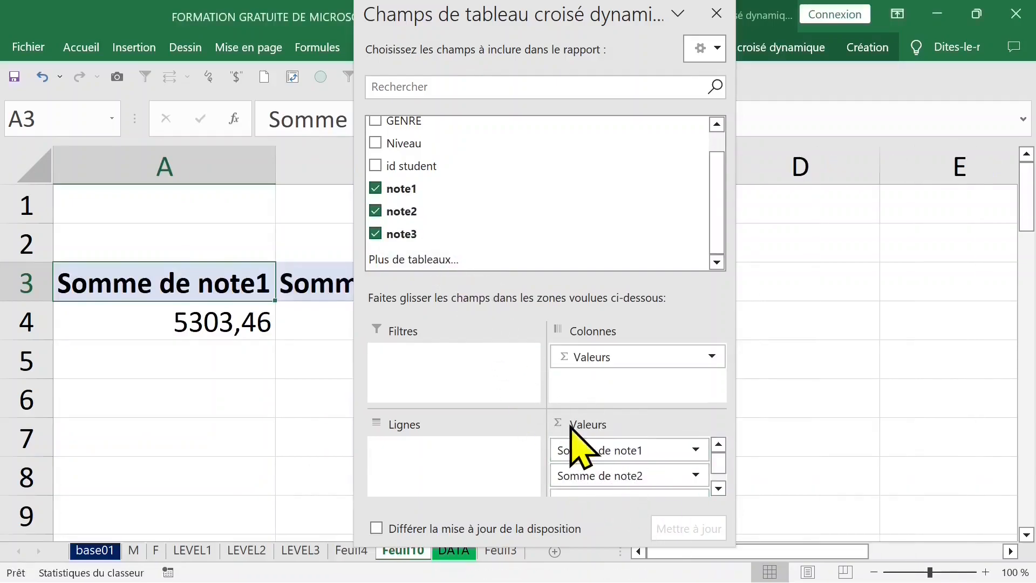
pyautogui.click(721, 14)
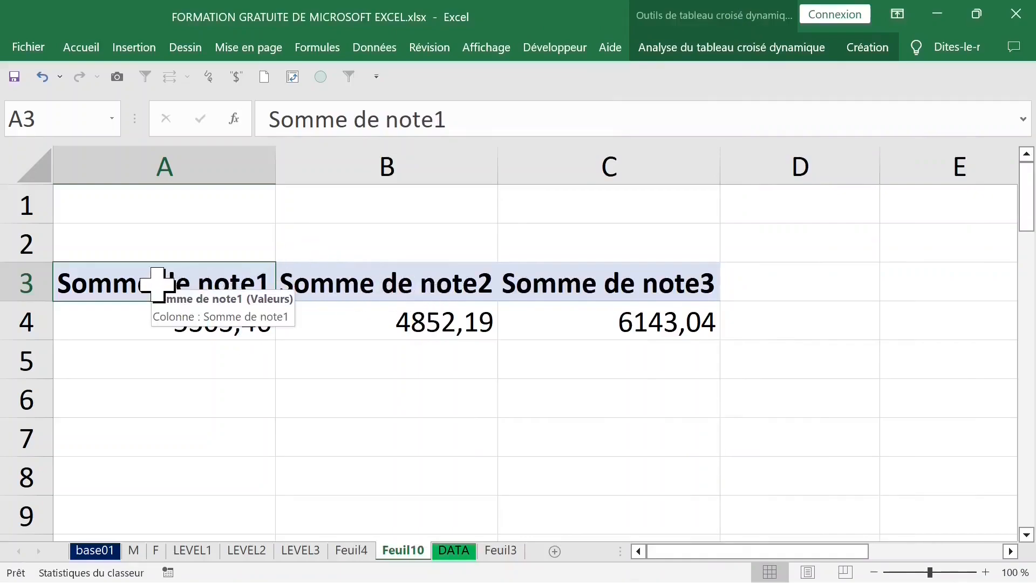
# Step: Change the note1 value field to summarize by Nombre (count)
pyautogui.click(189, 315)
pyautogui.click(184, 282)
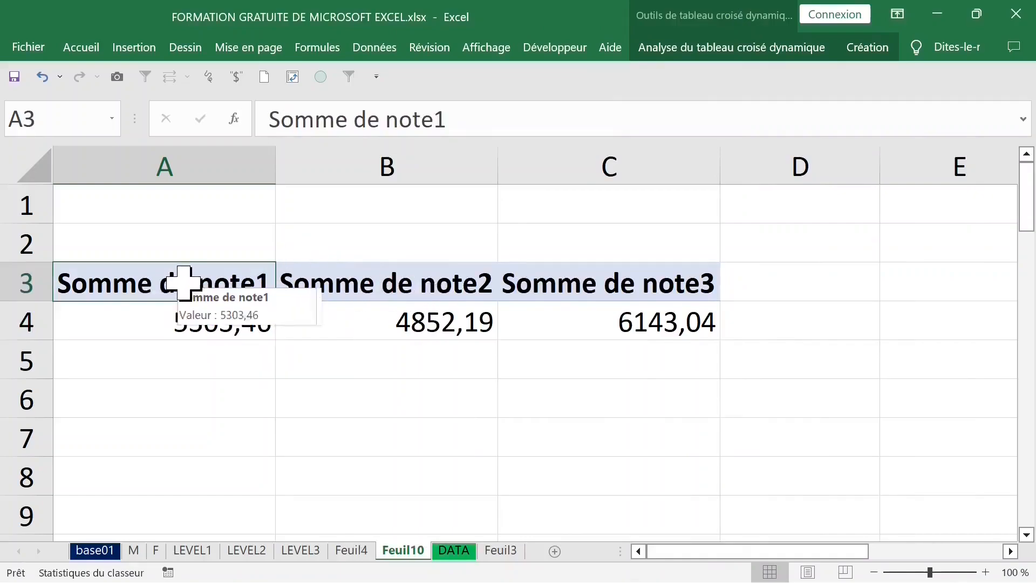
pyautogui.doubleClick(183, 282)
pyautogui.click(584, 333)
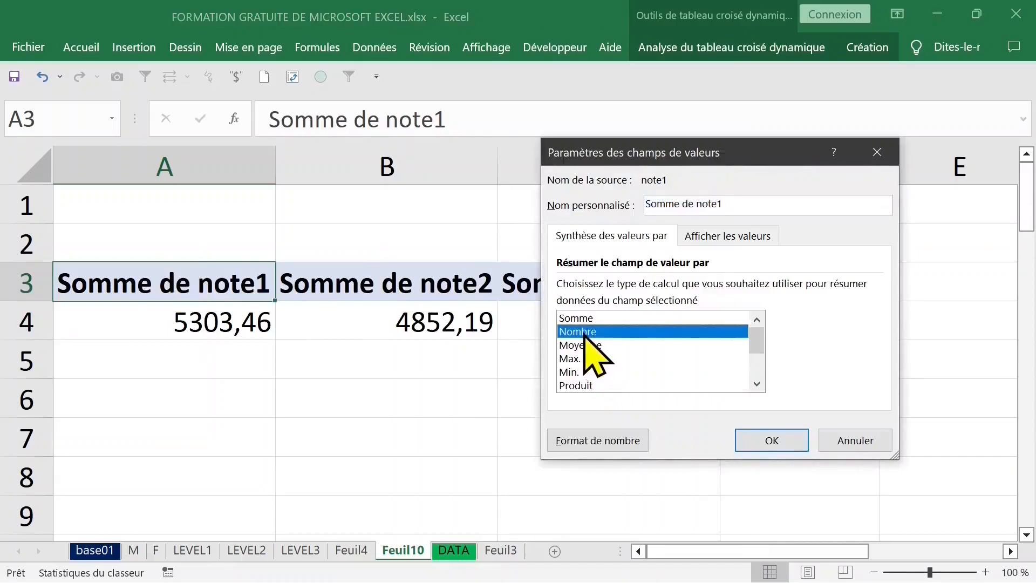
pyautogui.click(764, 439)
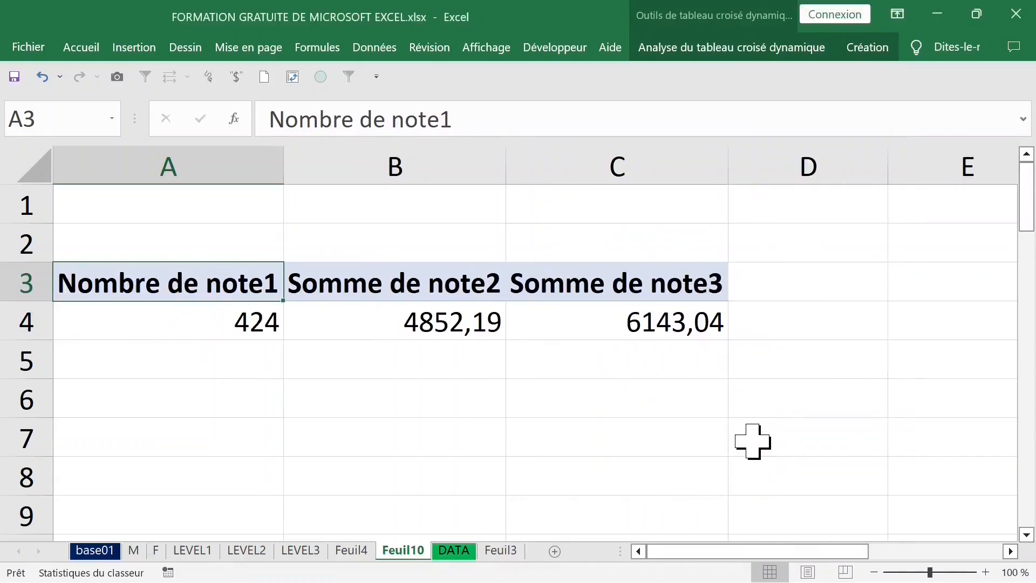
# Step: Change the note2 value field to summarize by Nombre (count)
pyautogui.click(462, 323)
pyautogui.click(456, 291)
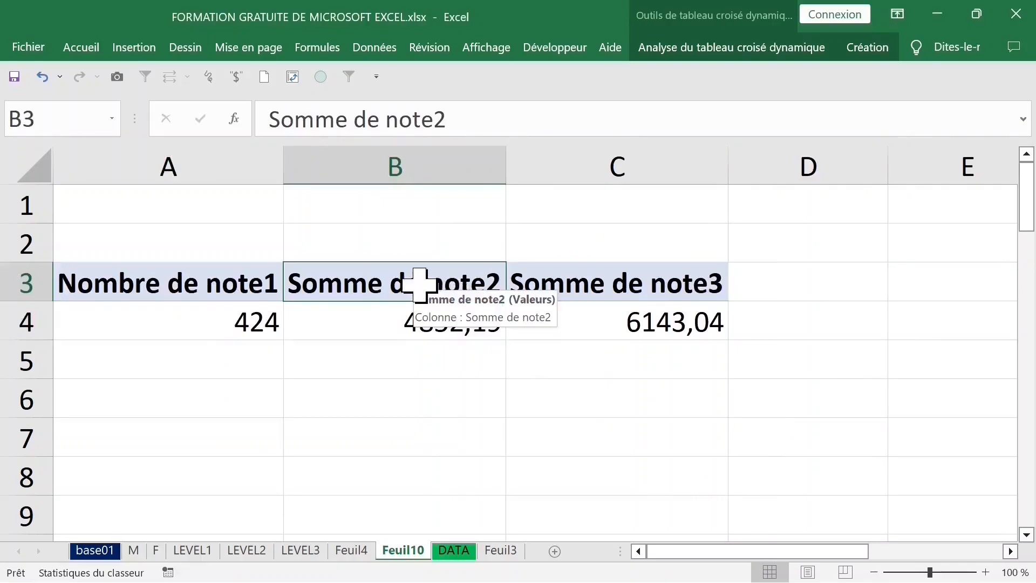
pyautogui.doubleClick(422, 288)
pyautogui.click(585, 331)
pyautogui.click(772, 438)
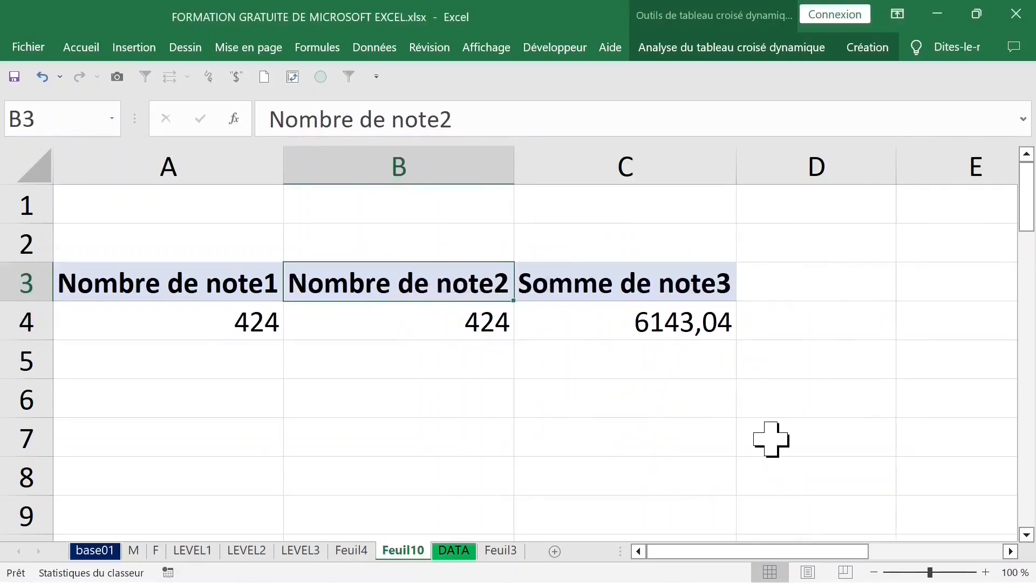
# Step: Change the note3 value field to summarize by Nombre (count)
pyautogui.click(637, 289)
pyautogui.doubleClick(637, 289)
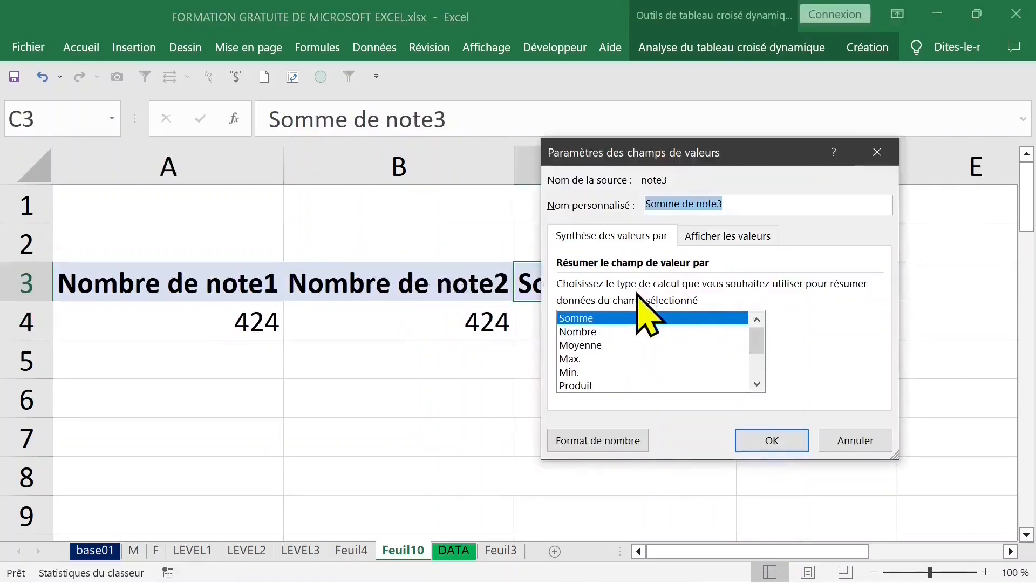
pyautogui.click(585, 332)
pyautogui.click(785, 438)
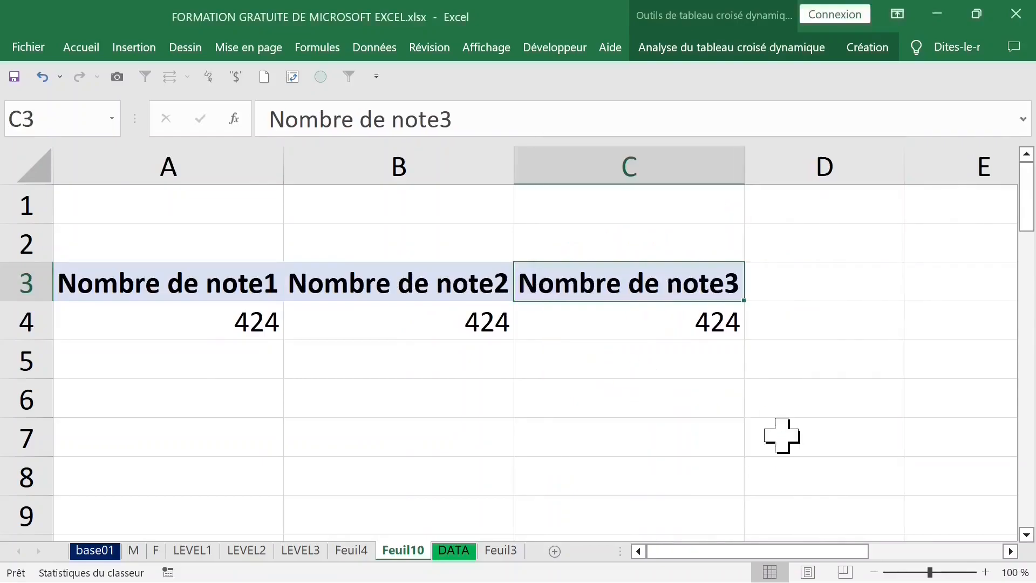
# Step: Examine the columns of the DATA sheet's table before returning to the pivot table sheet
pyautogui.click(471, 323)
pyautogui.click(204, 281)
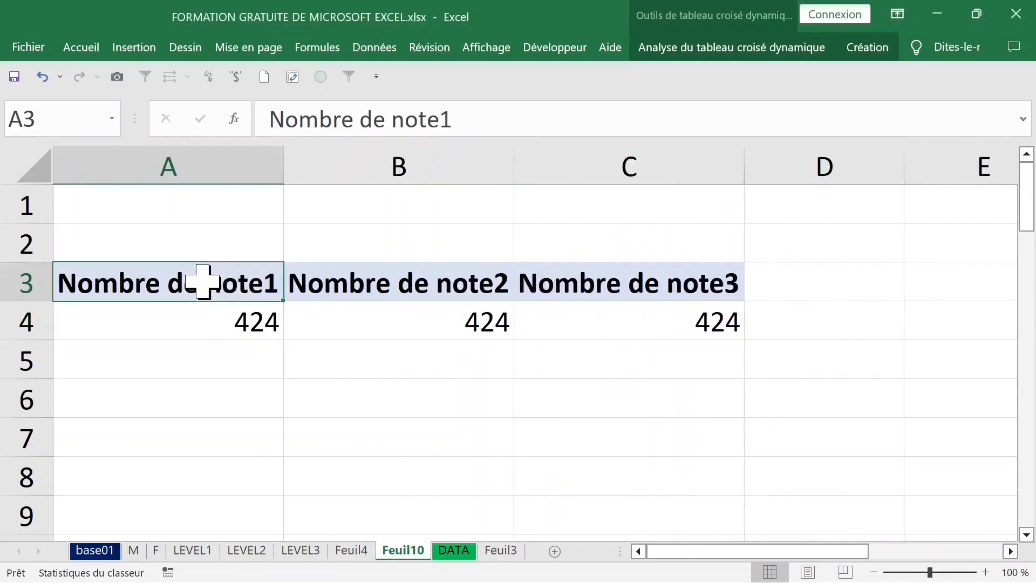
pyautogui.click(219, 316)
pyautogui.click(208, 282)
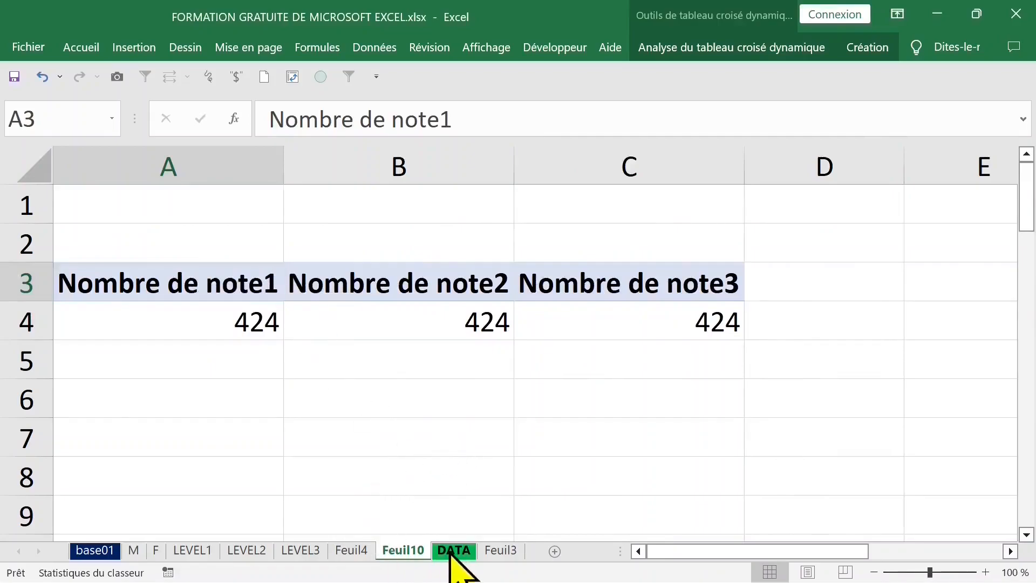
pyautogui.click(456, 551)
pyautogui.click(240, 156)
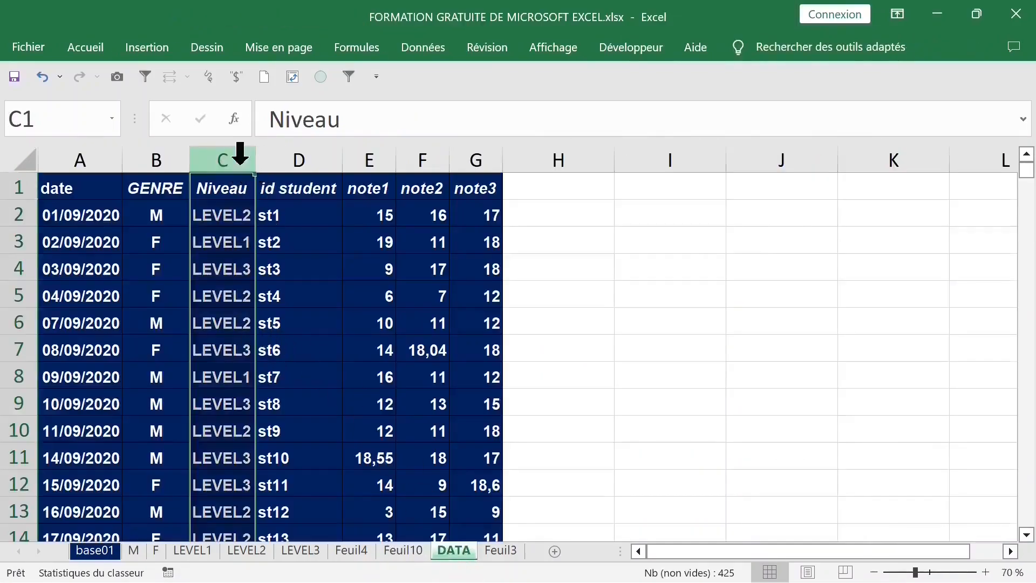
pyautogui.click(160, 153)
pyautogui.click(405, 551)
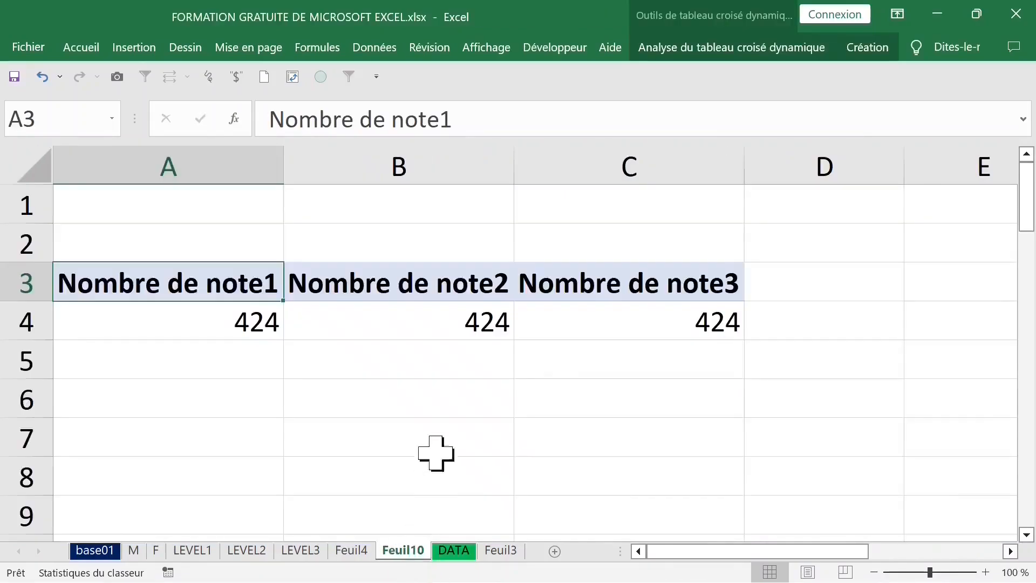
# Step: Show the pivot table field list and add Niveau as a row field
pyautogui.click(280, 317)
pyautogui.rightClick(245, 322)
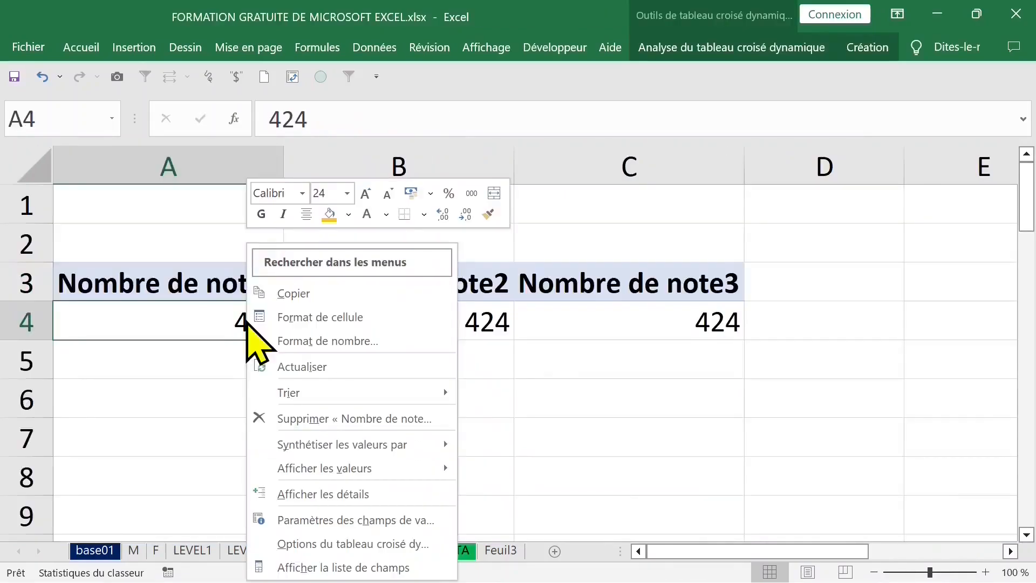
pyautogui.click(343, 567)
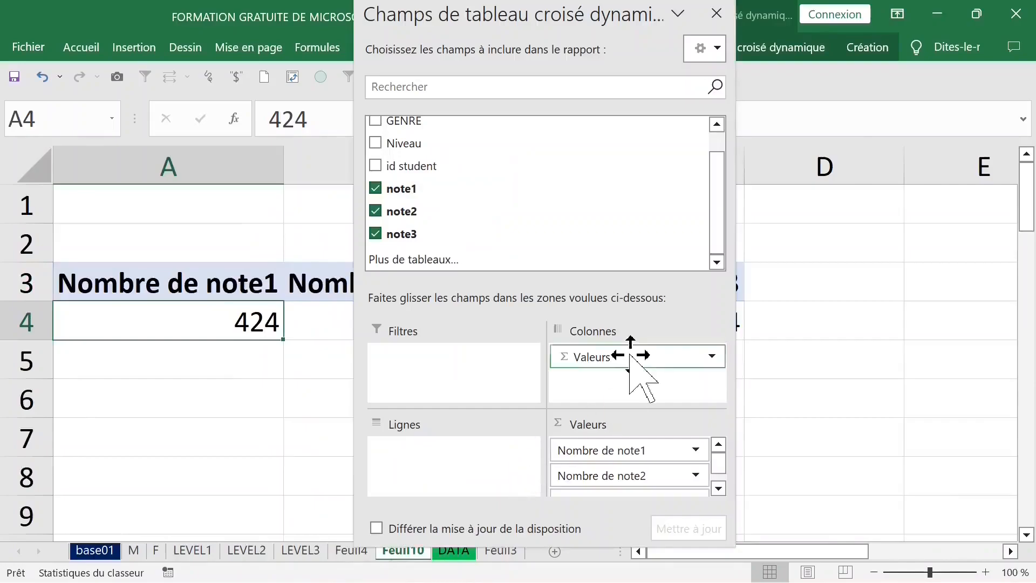
pyautogui.moveTo(443, 142); pyautogui.dragTo(439, 453)
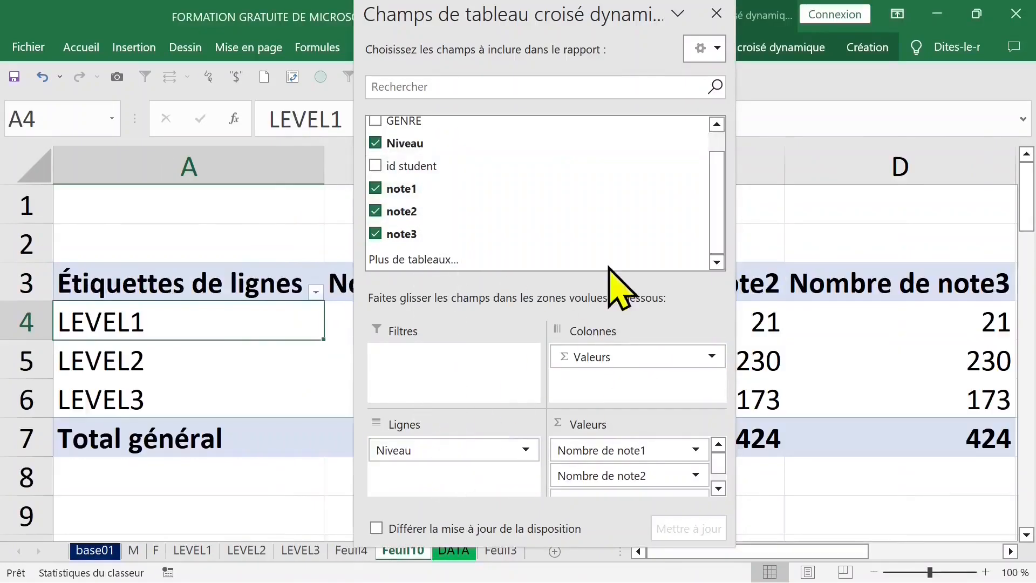
# Step: Add GENRE as a report filter field and close the field list
pyautogui.moveTo(573, 23); pyautogui.dragTo(809, 80)
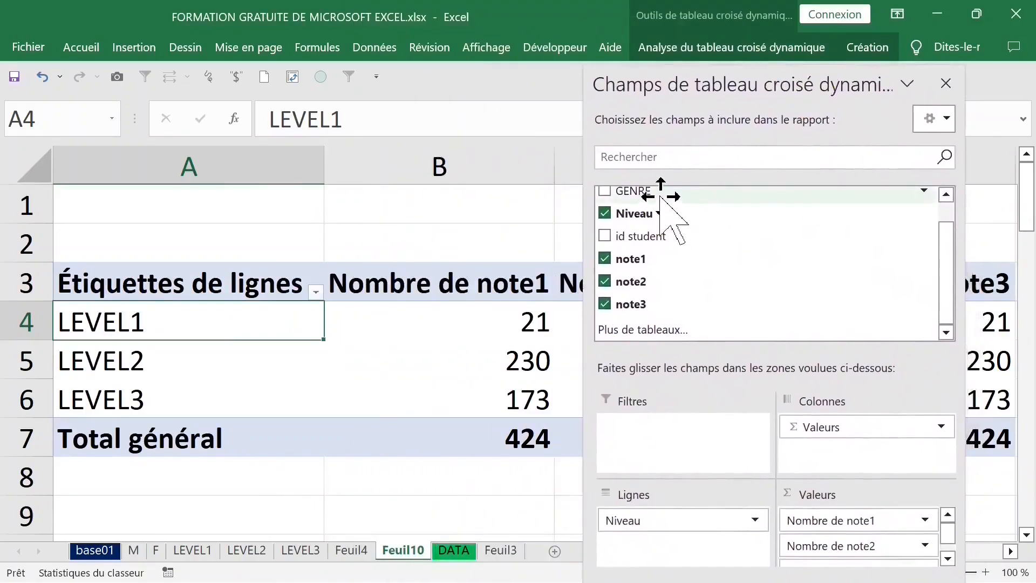
pyautogui.moveTo(661, 197); pyautogui.dragTo(699, 456)
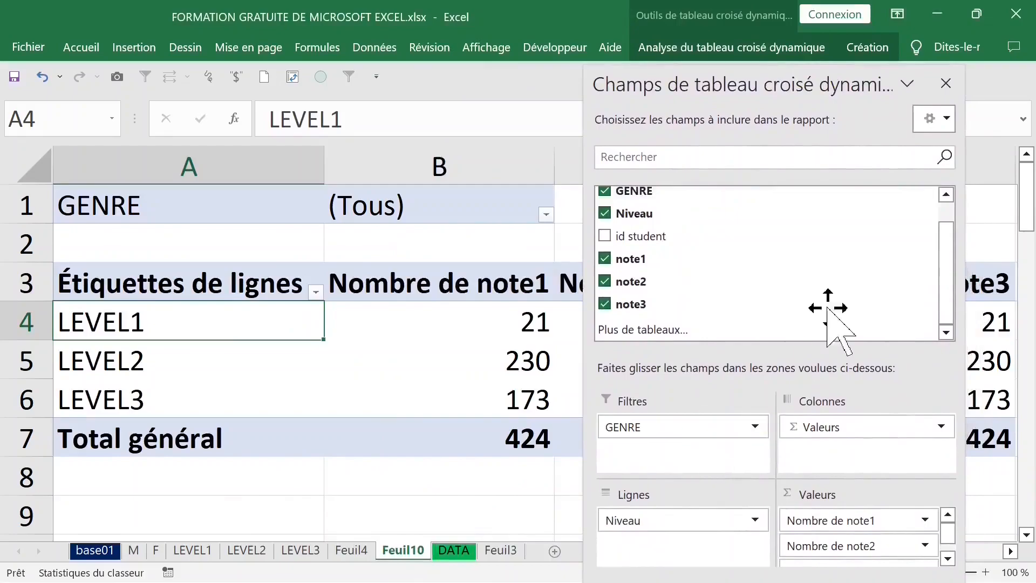
pyautogui.click(945, 84)
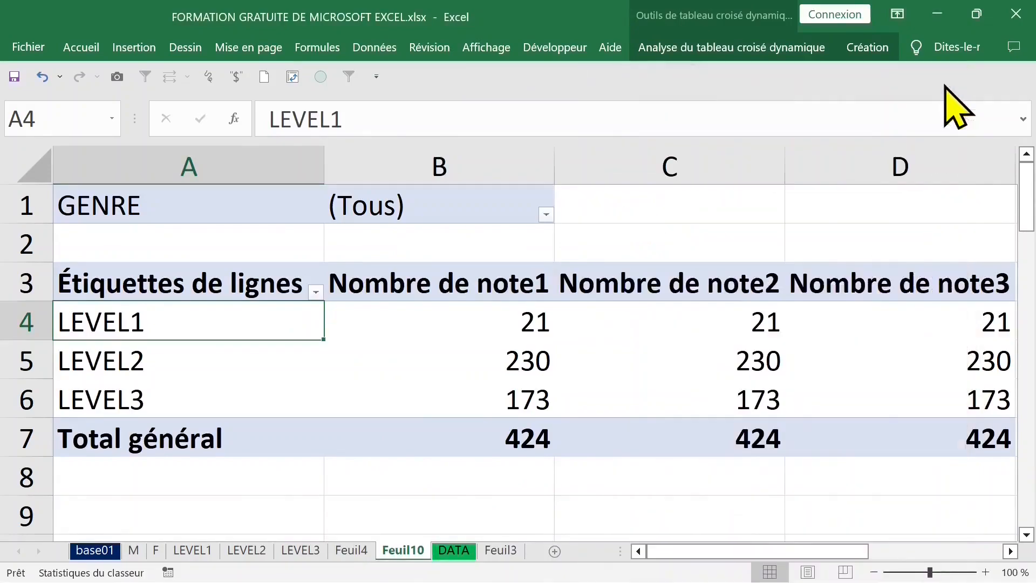
pyautogui.click(507, 312)
pyautogui.click(649, 313)
pyautogui.click(470, 322)
pyautogui.click(493, 384)
pyautogui.moveTo(701, 324); pyautogui.dragTo(701, 391)
pyautogui.click(449, 336)
pyautogui.click(174, 332)
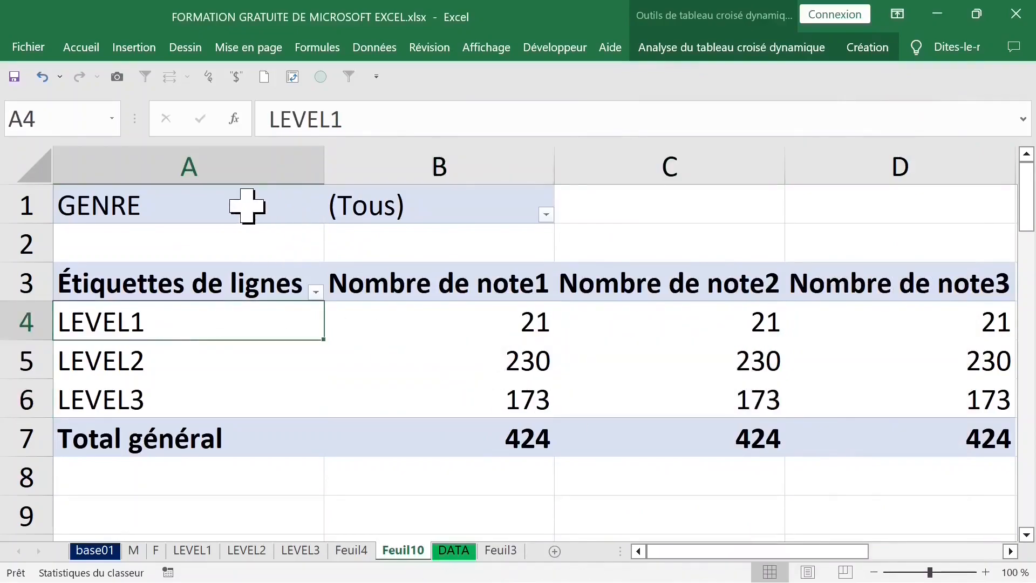
pyautogui.click(245, 203)
pyautogui.click(437, 203)
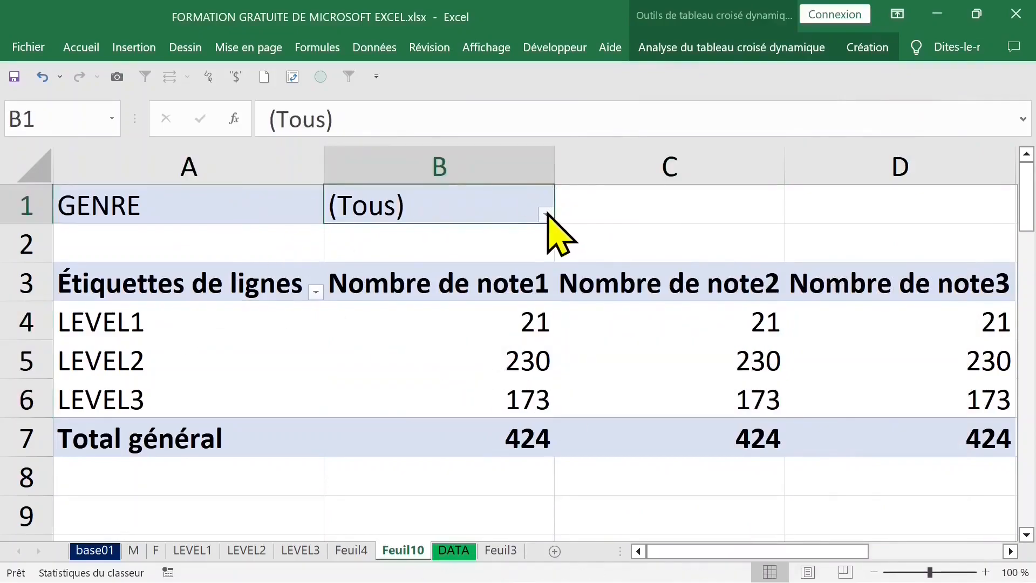
pyautogui.click(545, 214)
pyautogui.click(349, 296)
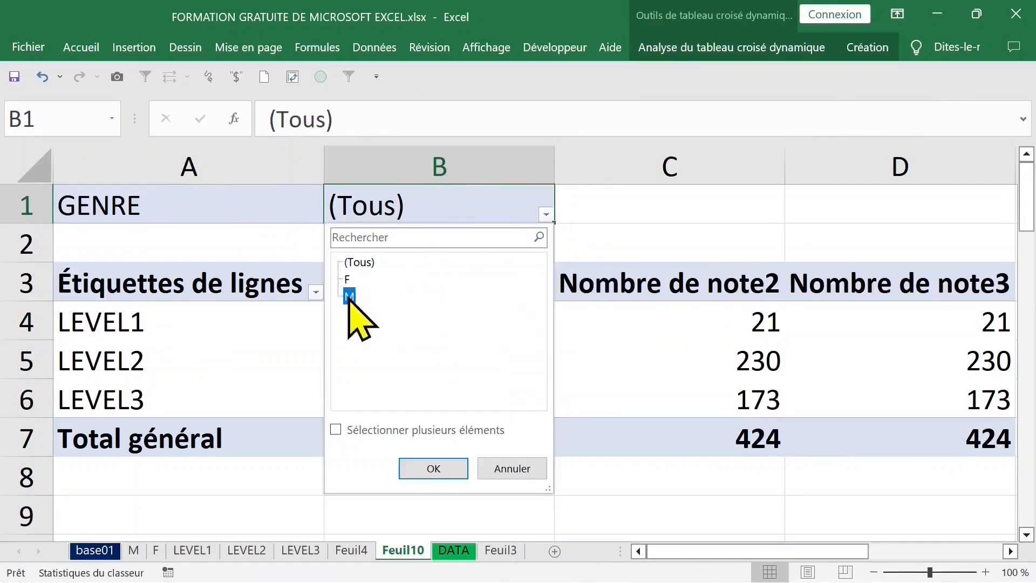
pyautogui.click(517, 467)
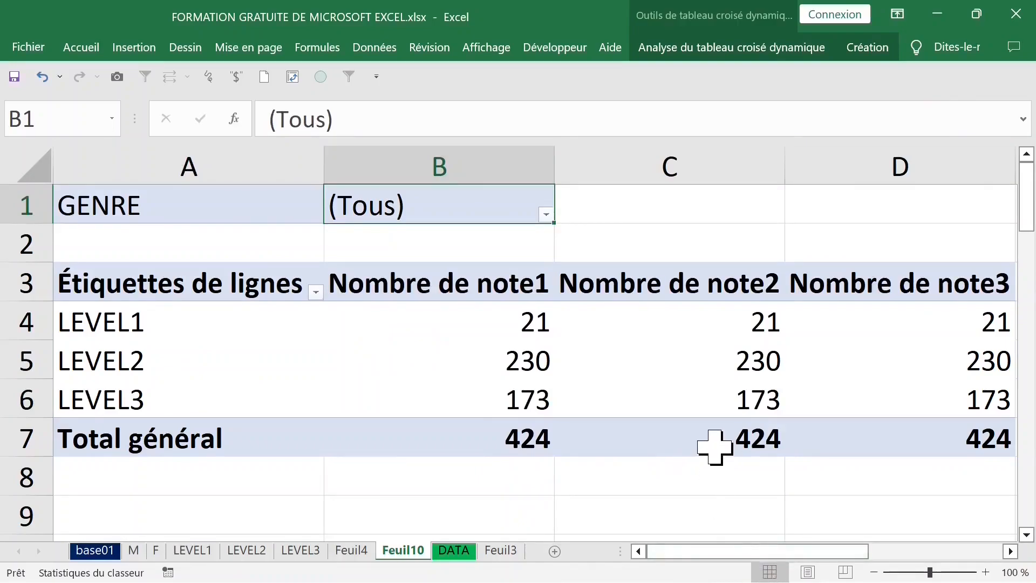
# Step: Change the note1 value field to summarize by Moyenne (average)
pyautogui.click(875, 572)
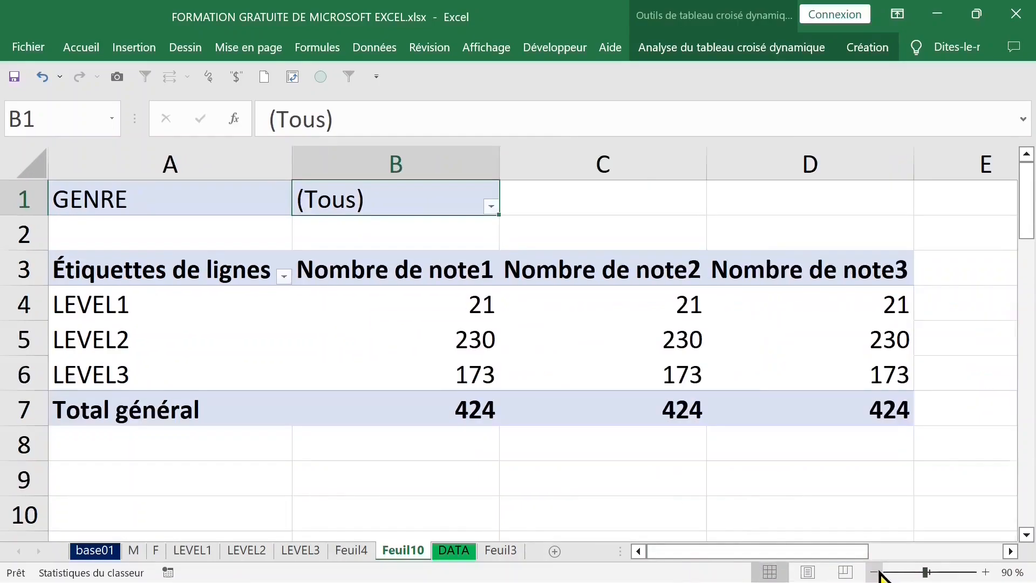
pyautogui.moveTo(408, 296)
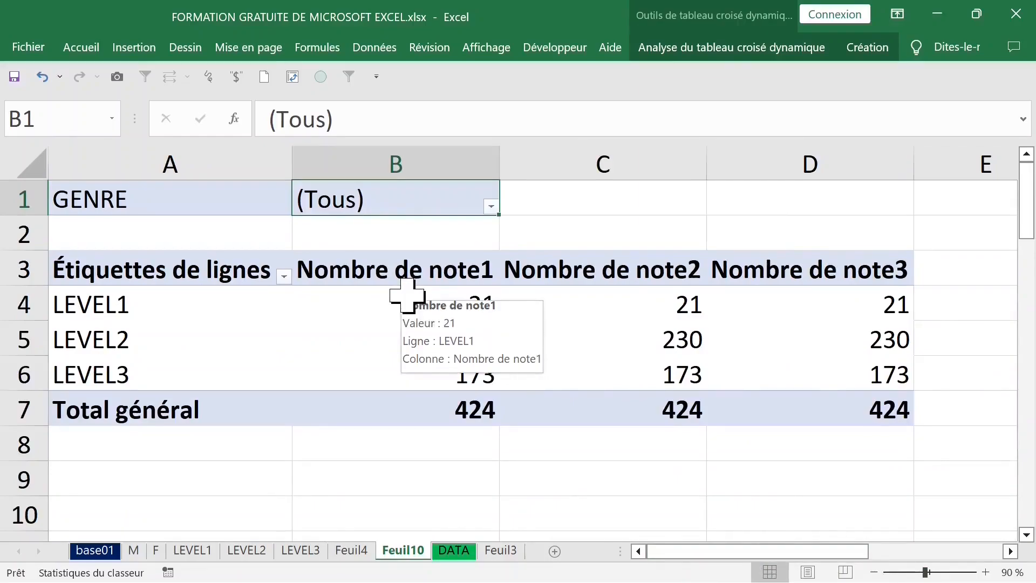
pyautogui.click(407, 279)
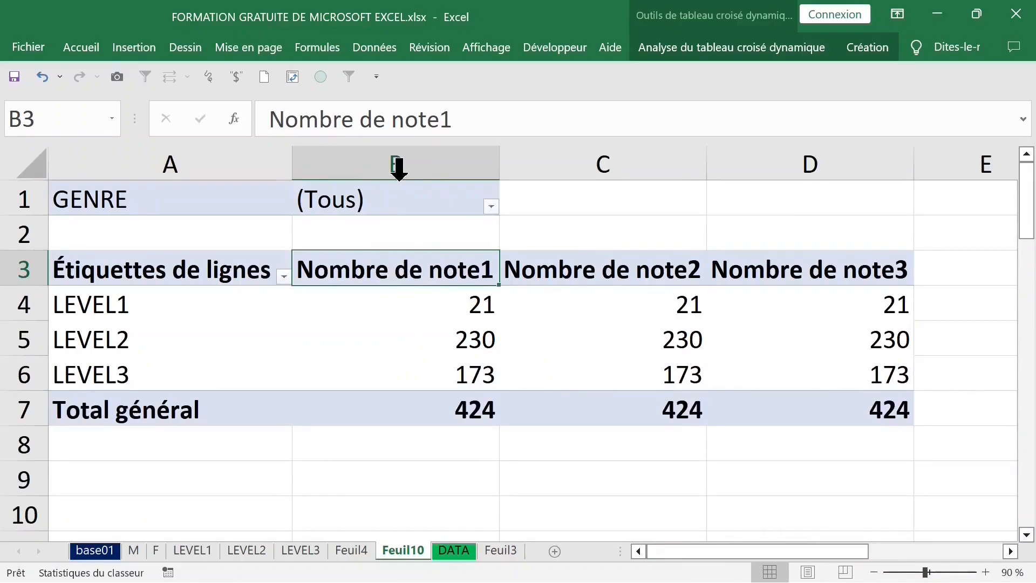
pyautogui.doubleClick(384, 276)
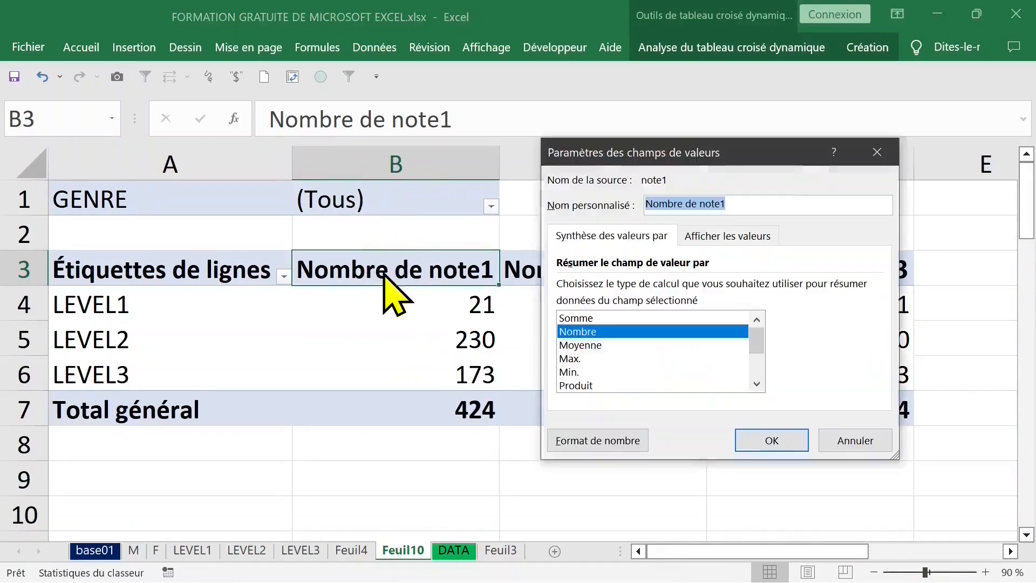
pyautogui.click(581, 347)
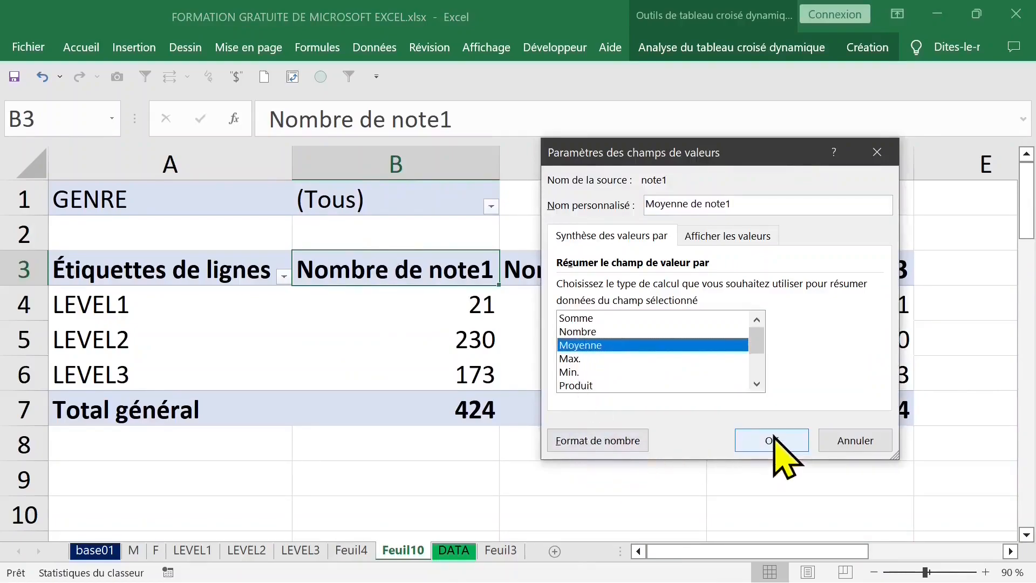
pyautogui.click(773, 439)
# Step: Undo the change of the note1 value field to average
pyautogui.moveTo(465, 306); pyautogui.dragTo(462, 376)
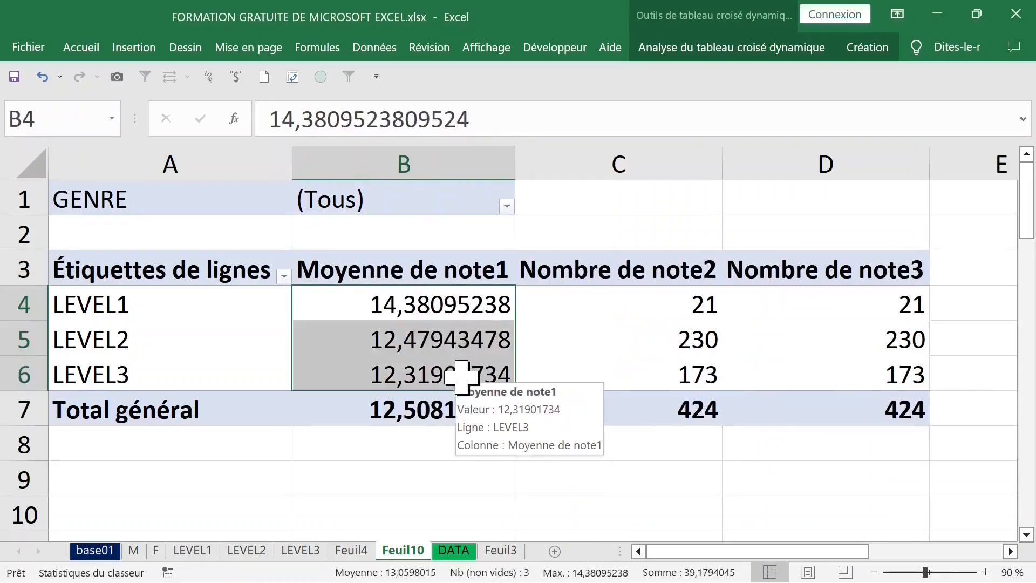
pyautogui.click(432, 305)
pyautogui.rightClick(433, 307)
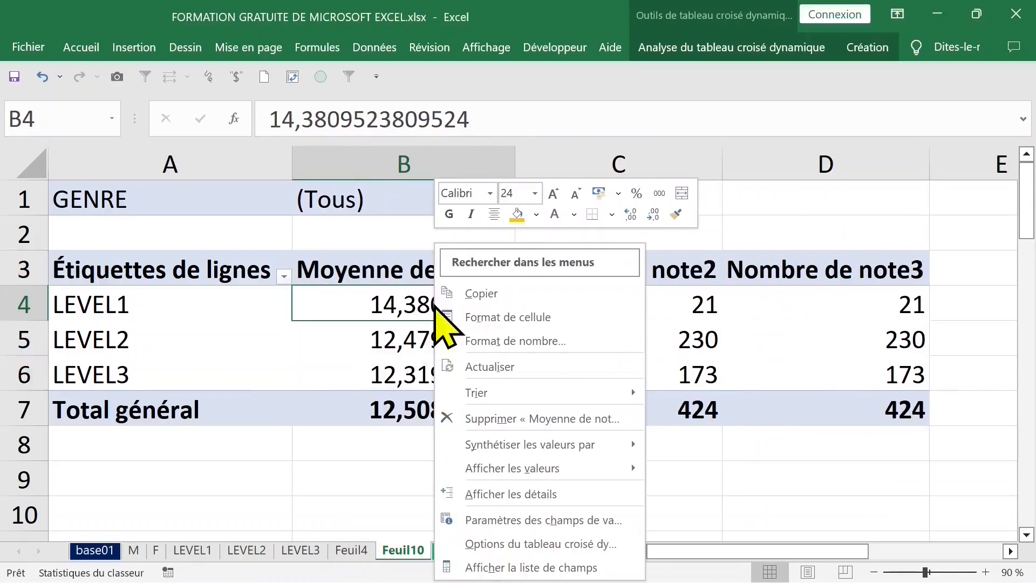
pyautogui.click(302, 297)
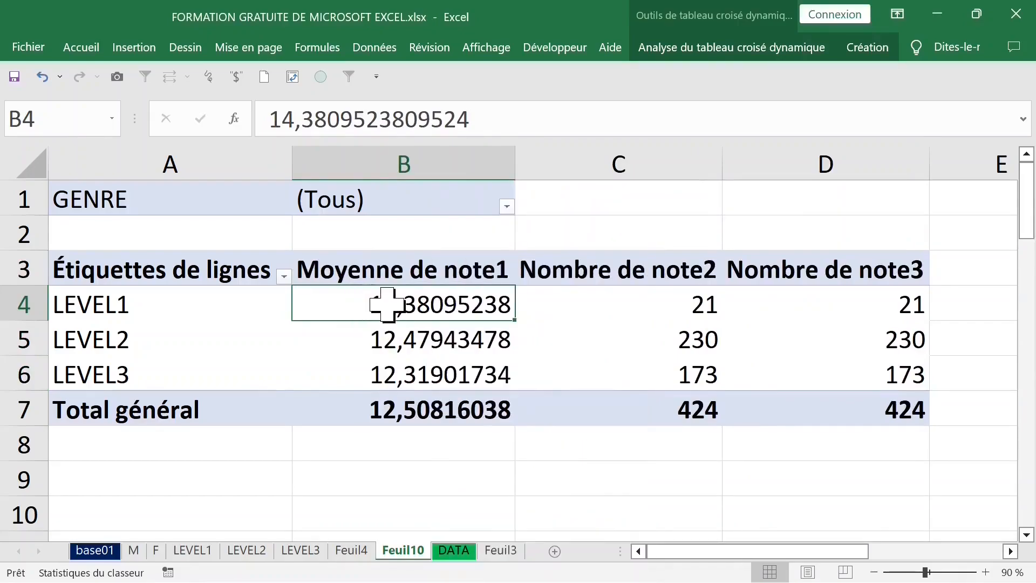
pyautogui.click(42, 77)
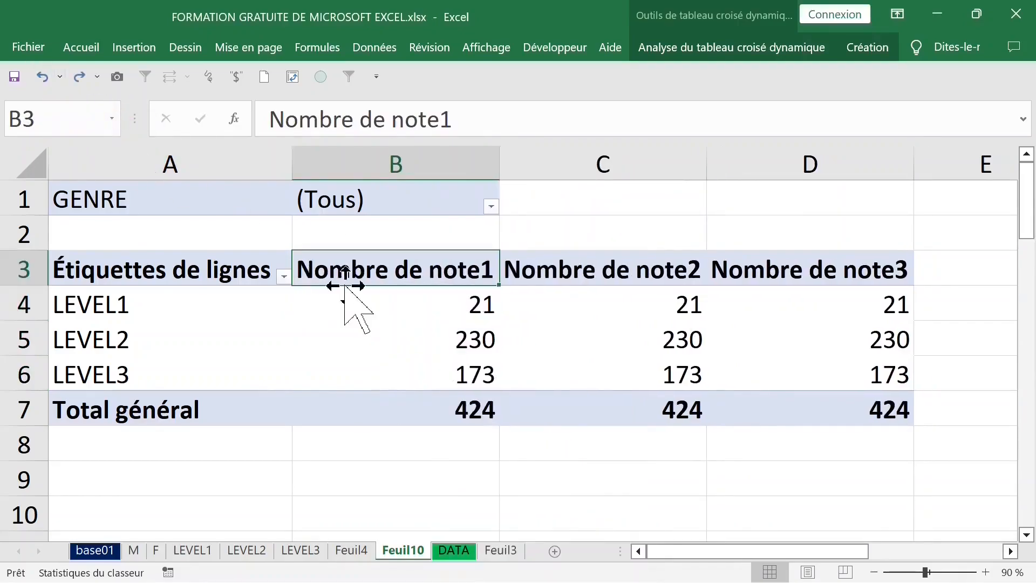
# Step: Set the note1 value field to summarize by Moyenne with a Nombre number format of 2 decimal places
pyautogui.doubleClick(430, 273)
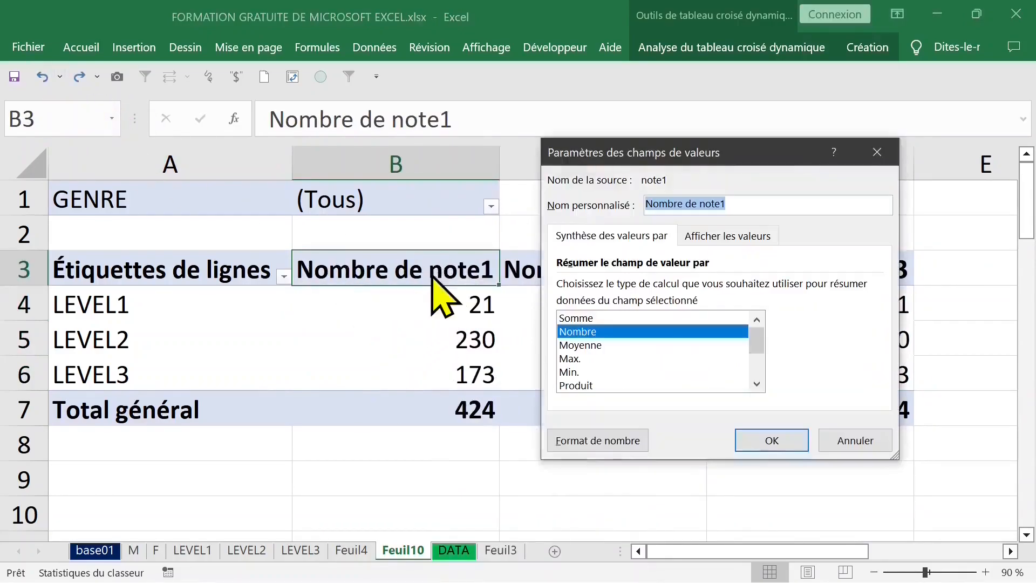
pyautogui.click(592, 348)
pyautogui.click(597, 445)
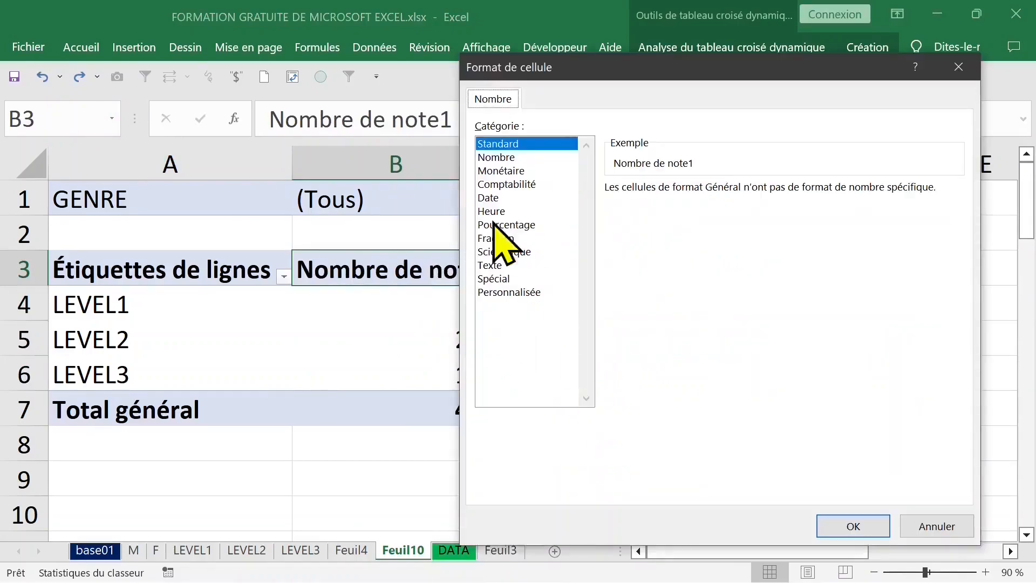
pyautogui.click(499, 157)
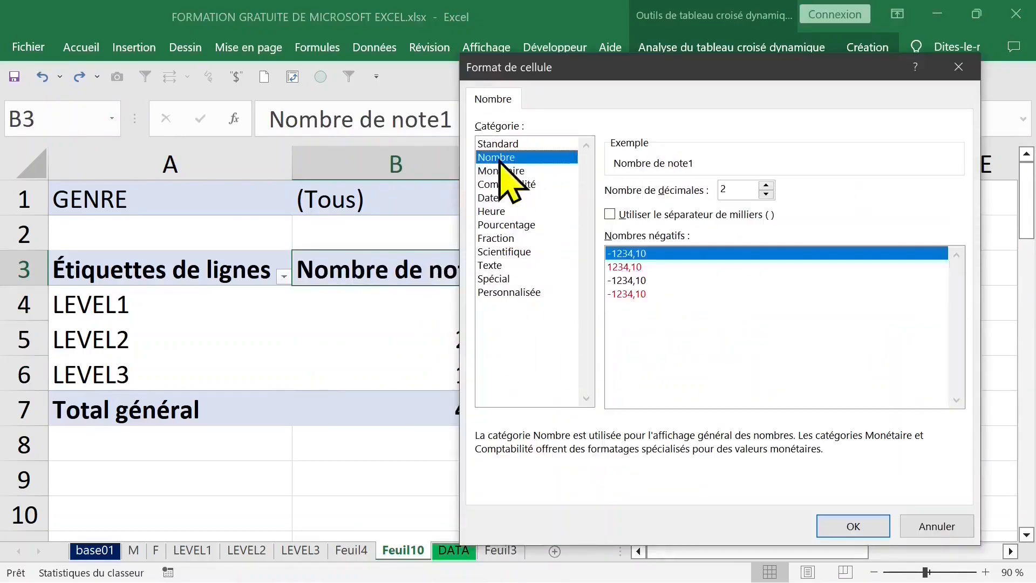
pyautogui.click(742, 186)
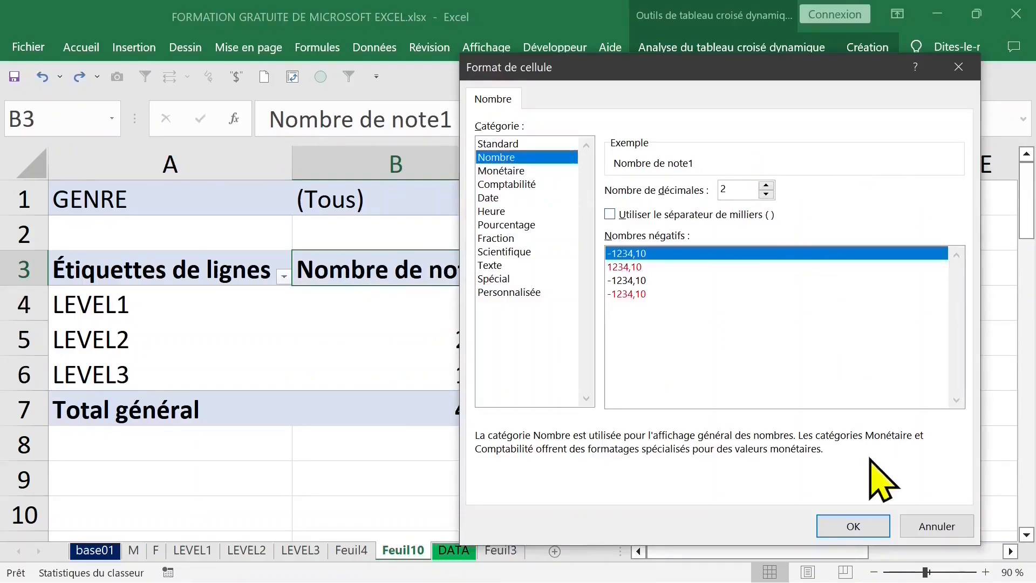
pyautogui.click(863, 529)
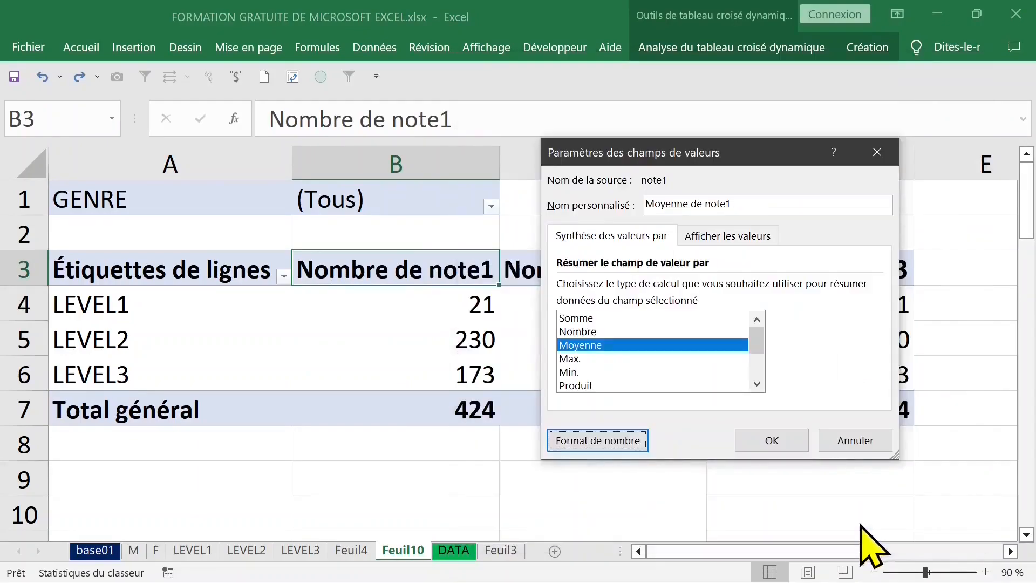
pyautogui.click(787, 442)
# Step: Set the note2 value field to summarize by Moyenne with a Nombre number format of 2 decimal places
pyautogui.click(650, 304)
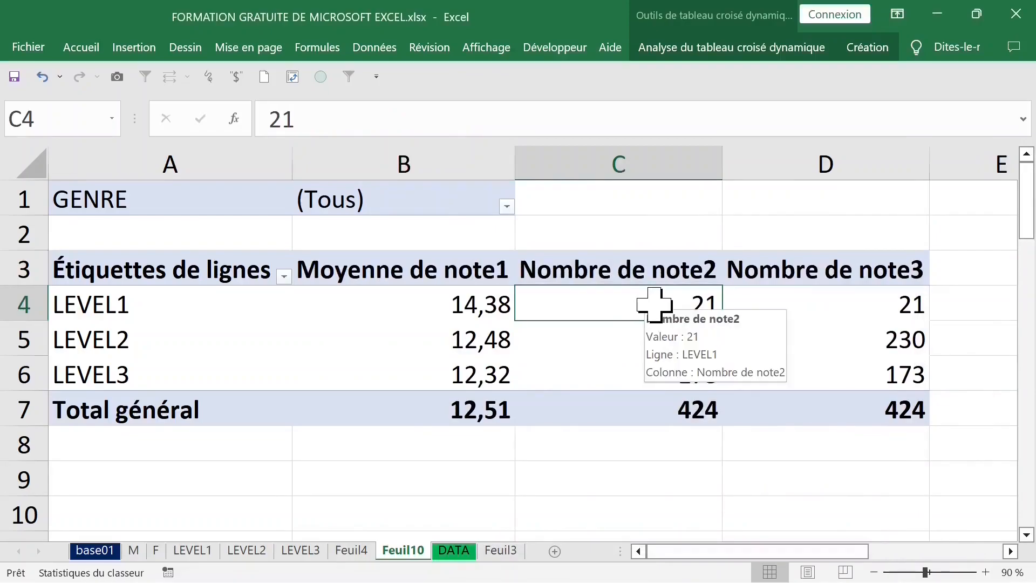
pyautogui.doubleClick(645, 264)
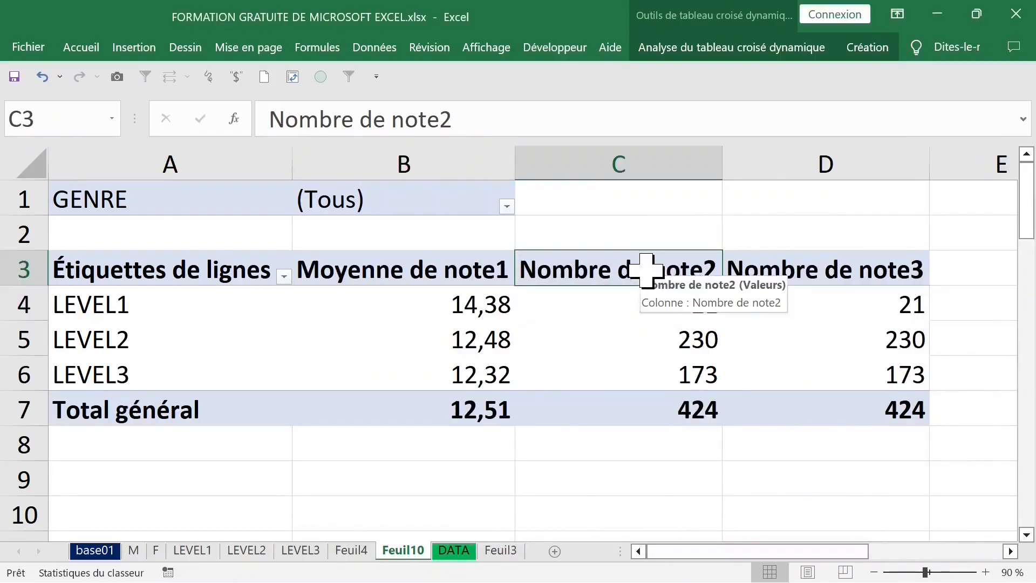
pyautogui.click(594, 346)
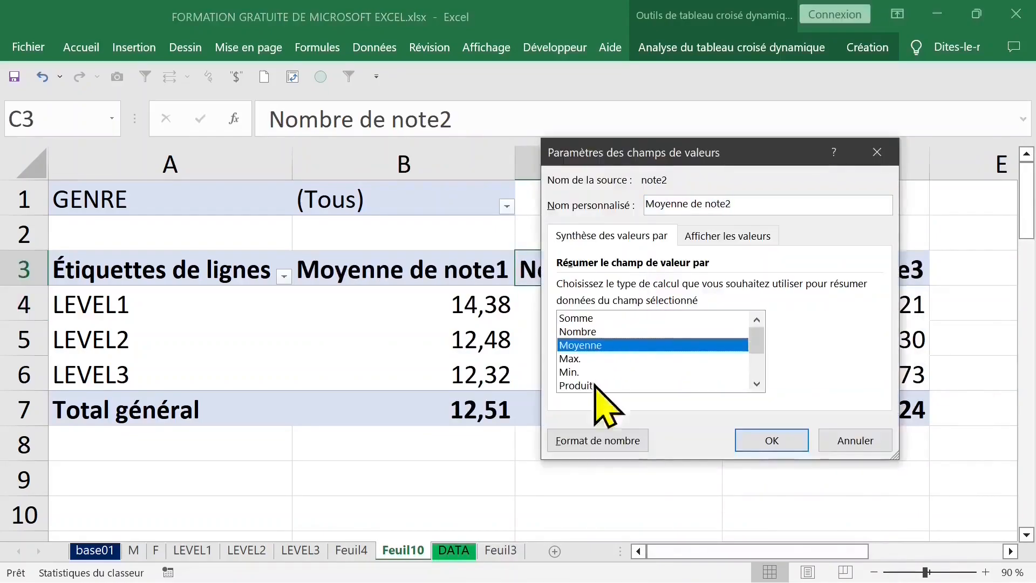
pyautogui.click(612, 441)
pyautogui.click(496, 158)
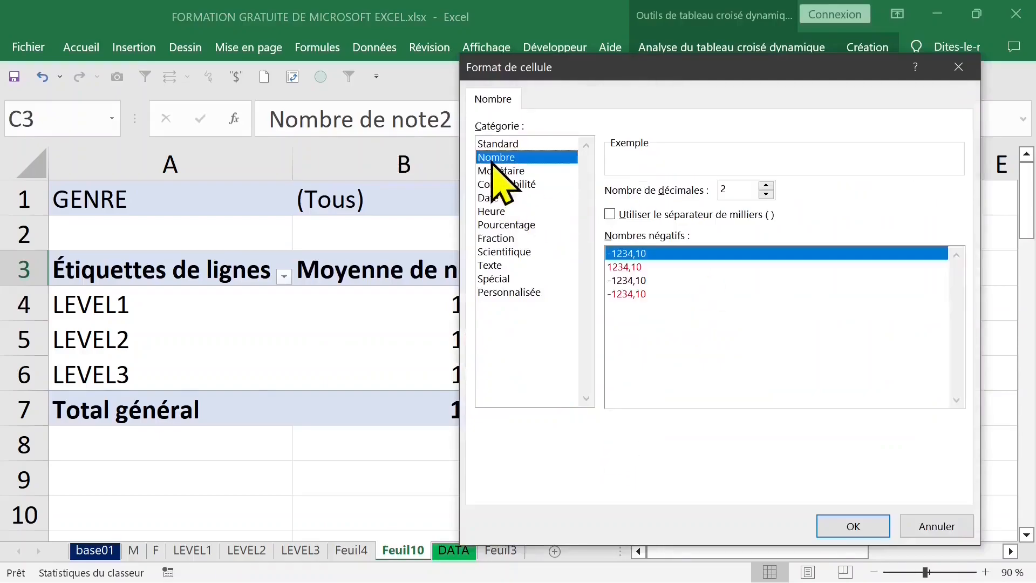
pyautogui.click(855, 527)
pyautogui.click(786, 440)
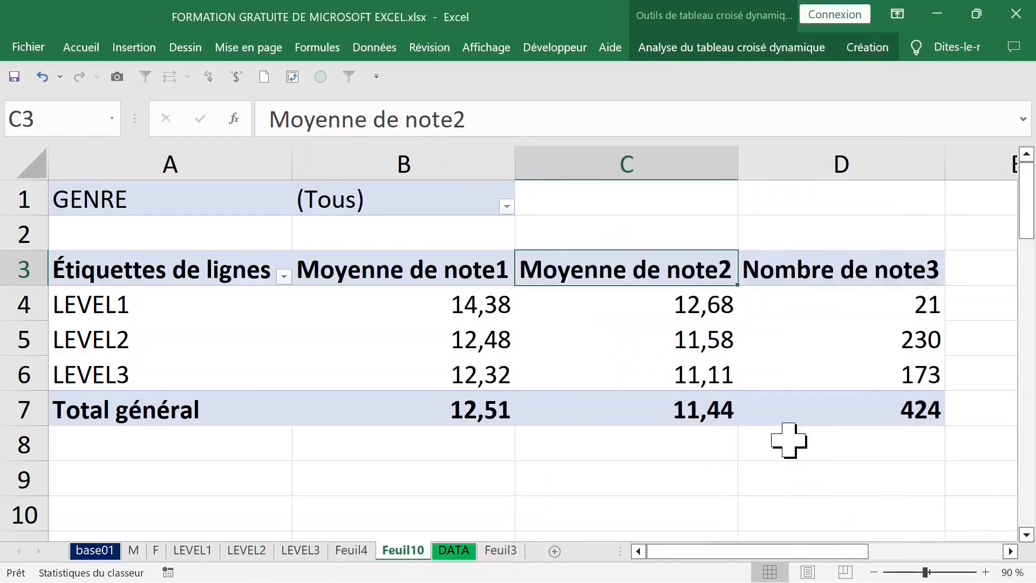
pyautogui.click(854, 269)
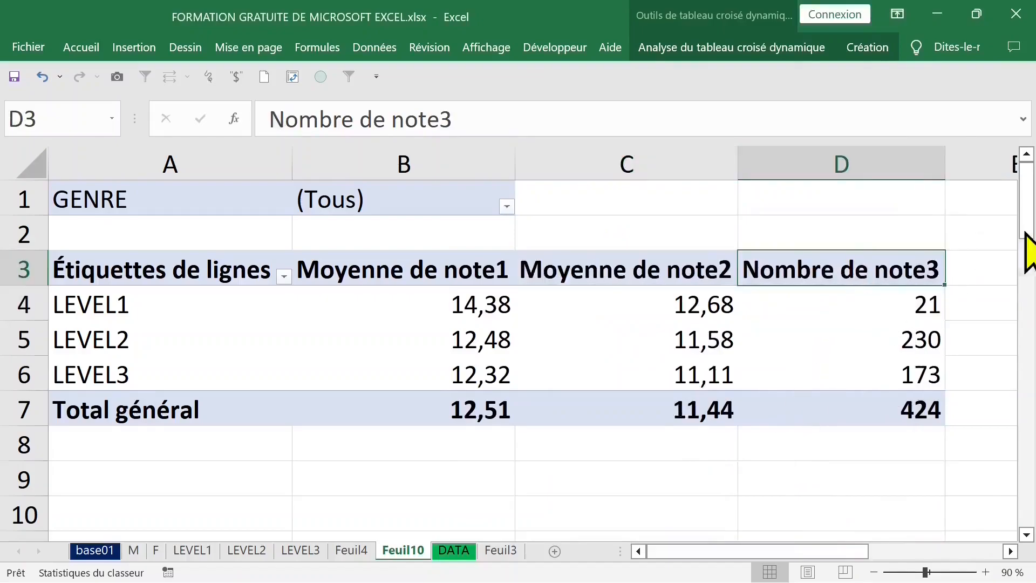
pyautogui.moveTo(1026, 219); pyautogui.dragTo(1028, 229)
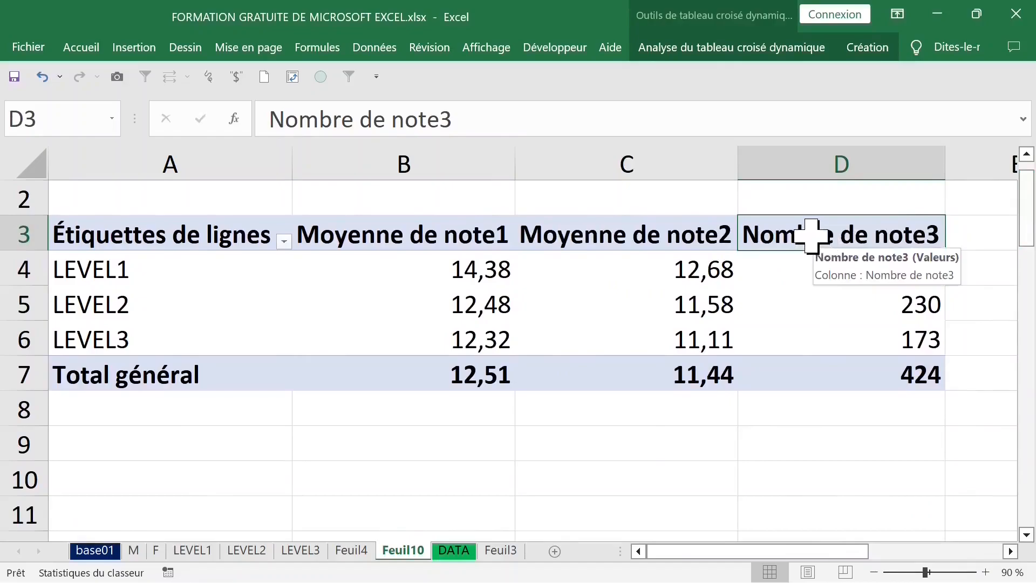
pyautogui.click(798, 263)
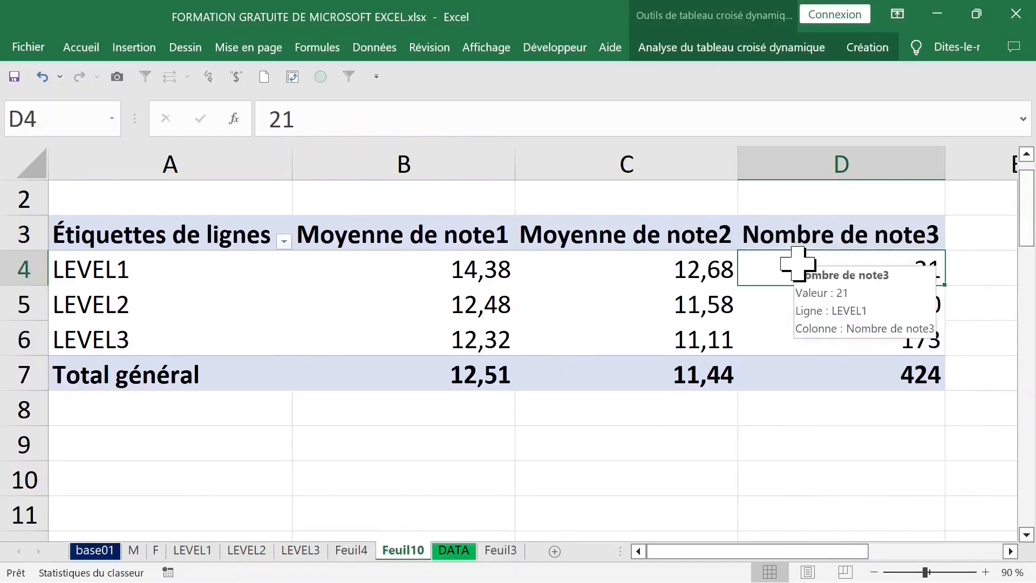
pyautogui.click(854, 159)
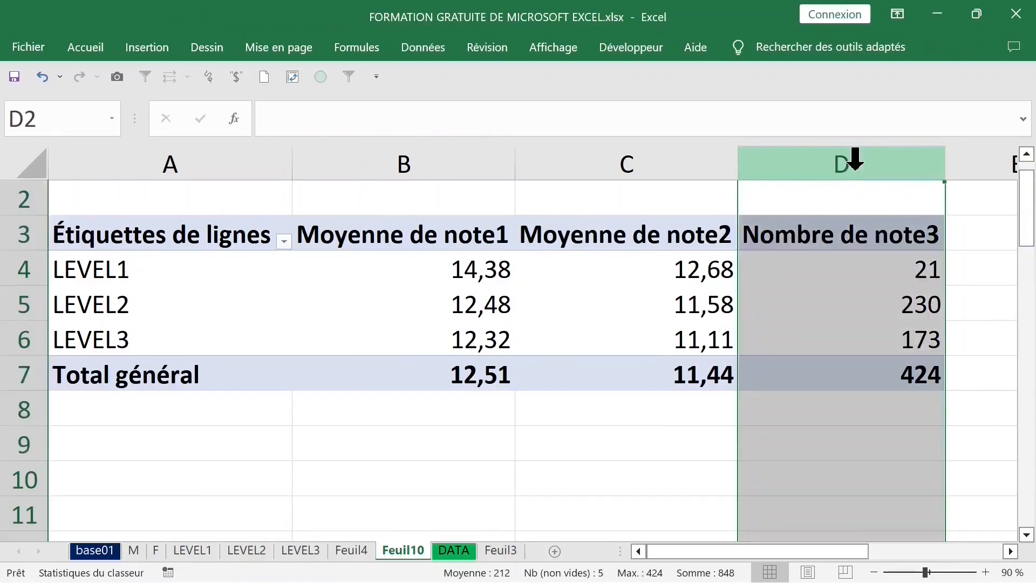
pyautogui.click(838, 264)
pyautogui.click(839, 171)
pyautogui.click(842, 266)
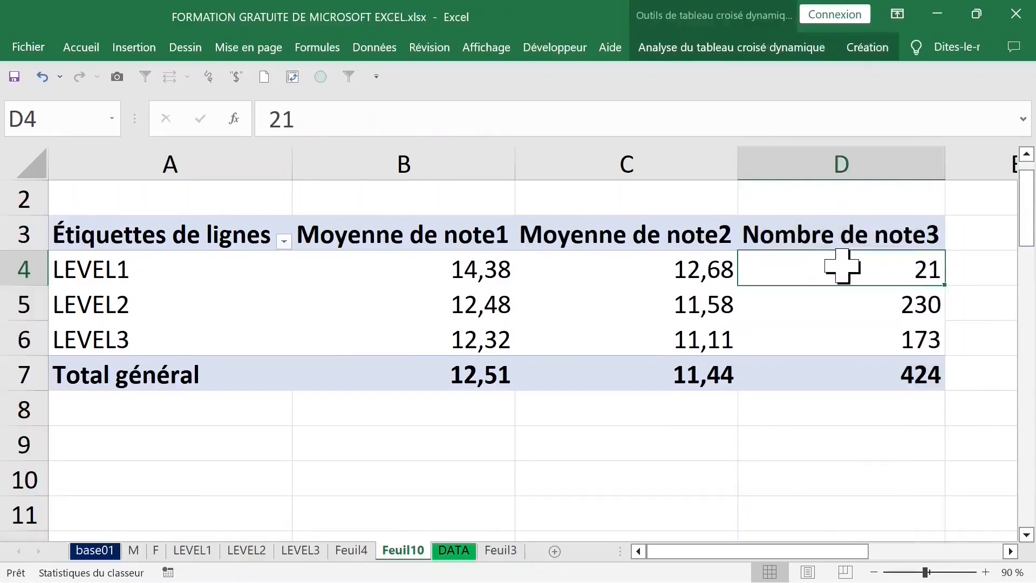
pyautogui.click(814, 426)
pyautogui.moveTo(1028, 220); pyautogui.dragTo(1030, 233)
pyautogui.rightClick(837, 342)
pyautogui.click(939, 381)
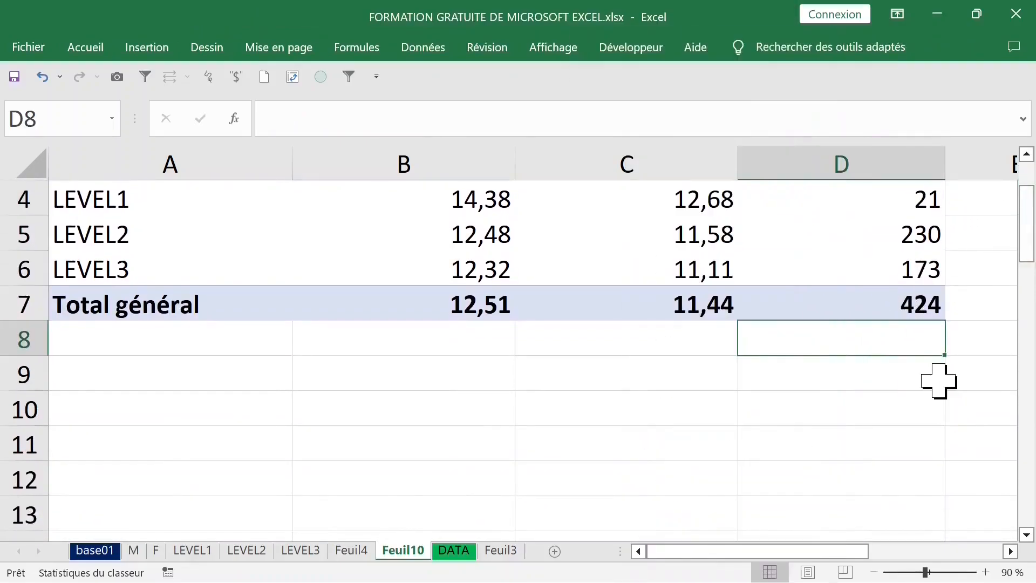
pyautogui.click(852, 242)
pyautogui.moveTo(1025, 226); pyautogui.dragTo(1025, 213)
pyautogui.click(816, 272)
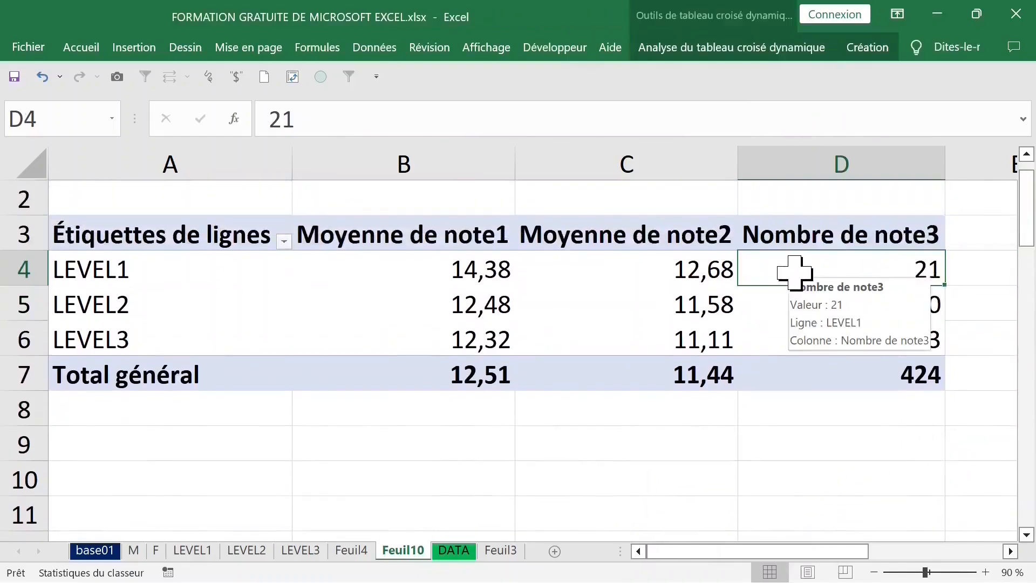
# Step: Set the note3 value field to summarize by Moyenne with a Nombre number format of 2 decimal places
pyautogui.rightClick(797, 273)
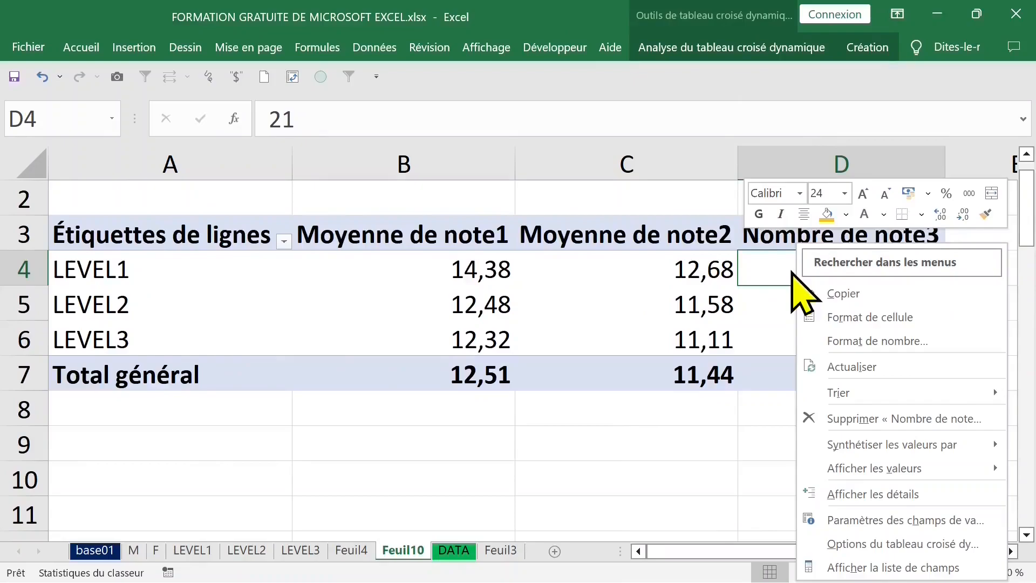
pyautogui.moveTo(919, 455)
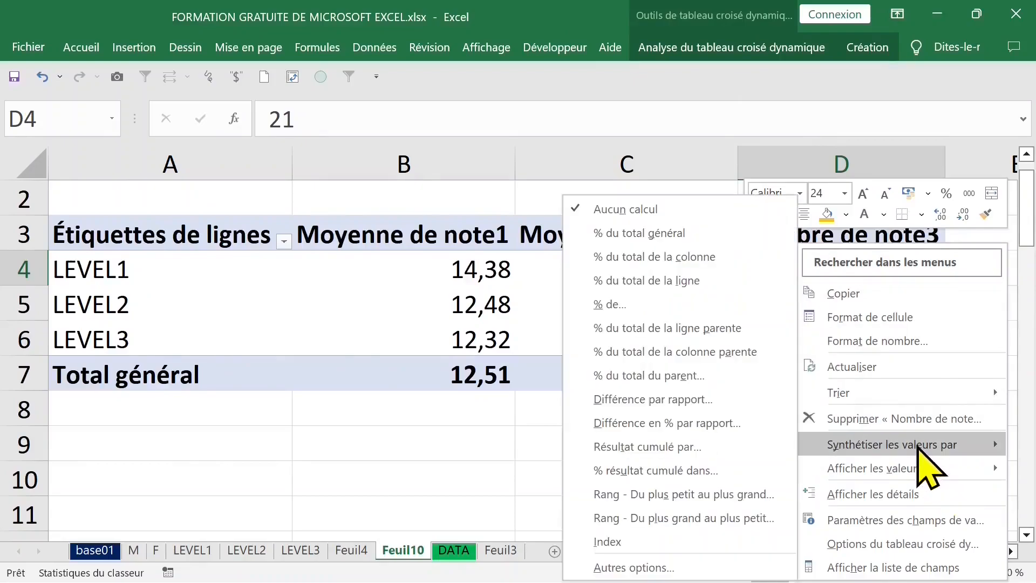
pyautogui.moveTo(874, 443)
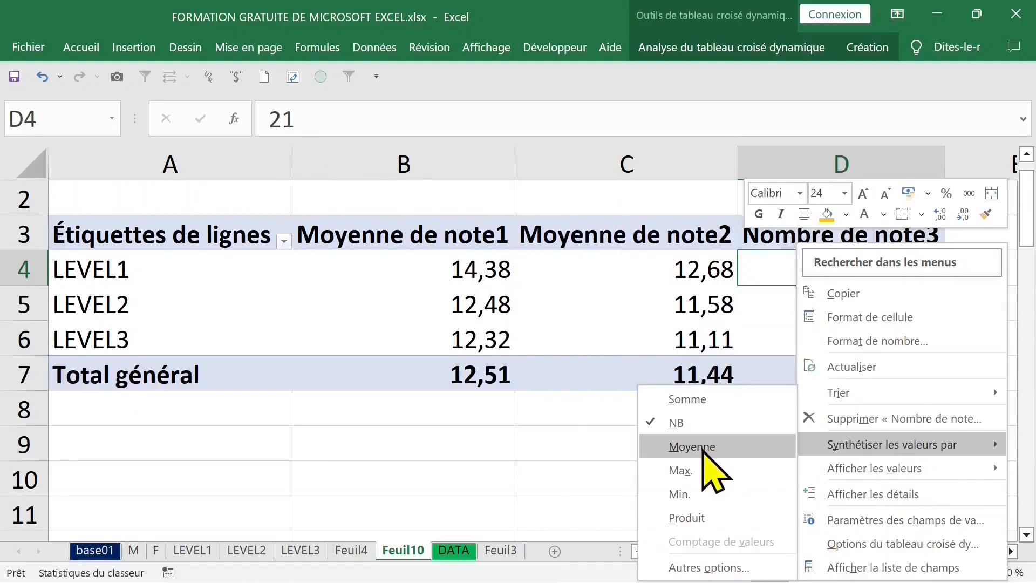
pyautogui.click(706, 448)
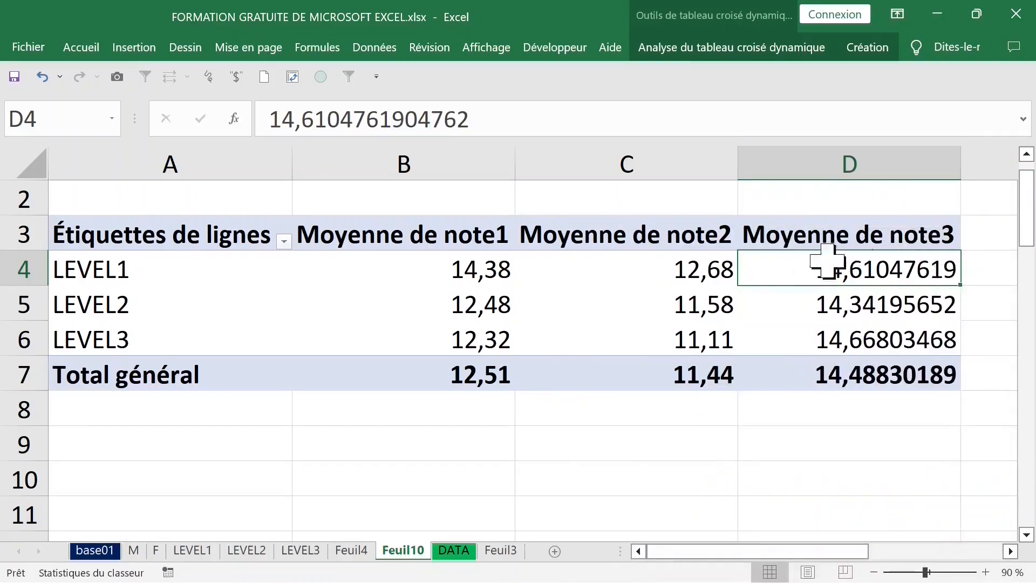
pyautogui.rightClick(798, 268)
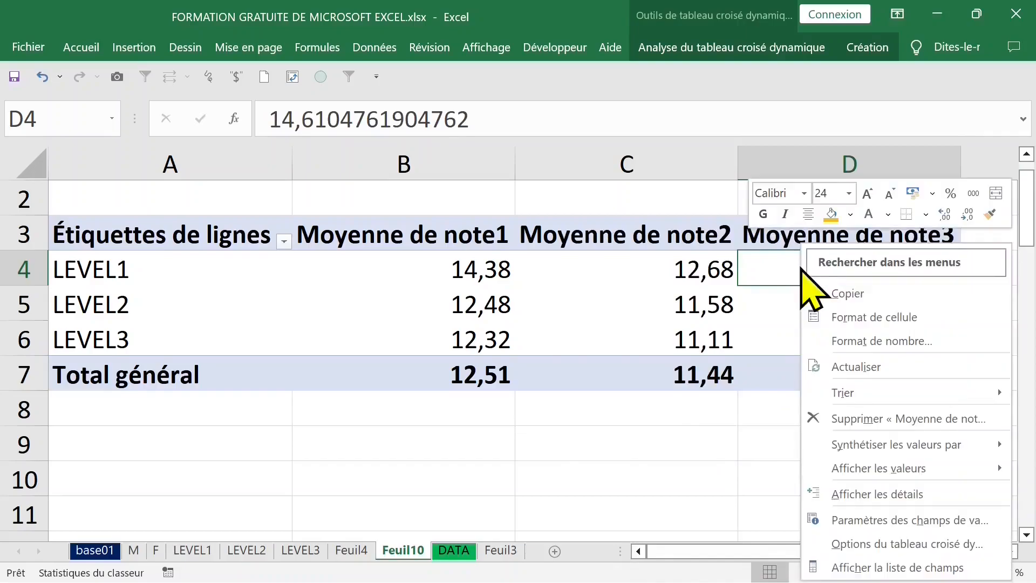
pyautogui.click(869, 343)
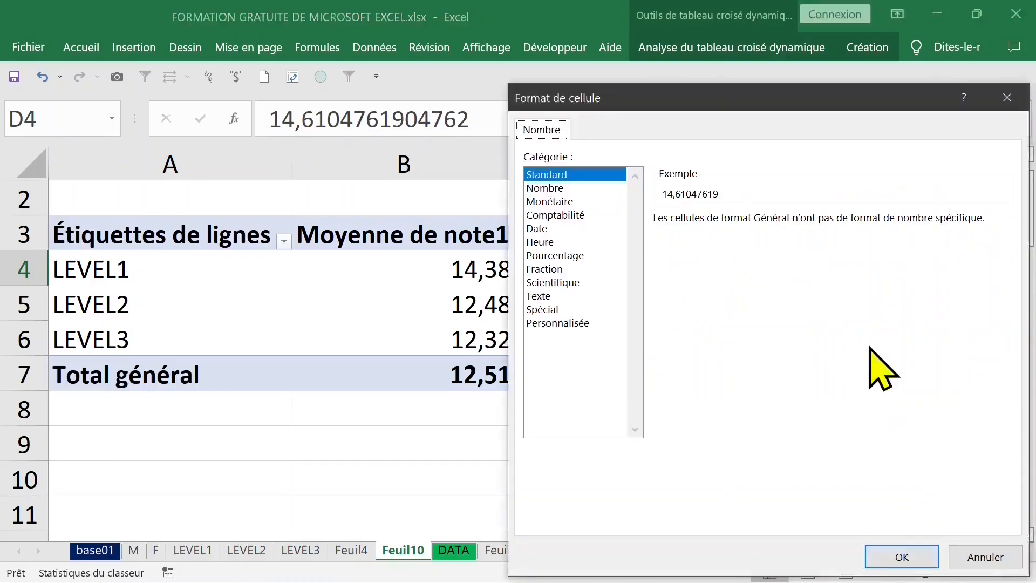
pyautogui.click(545, 188)
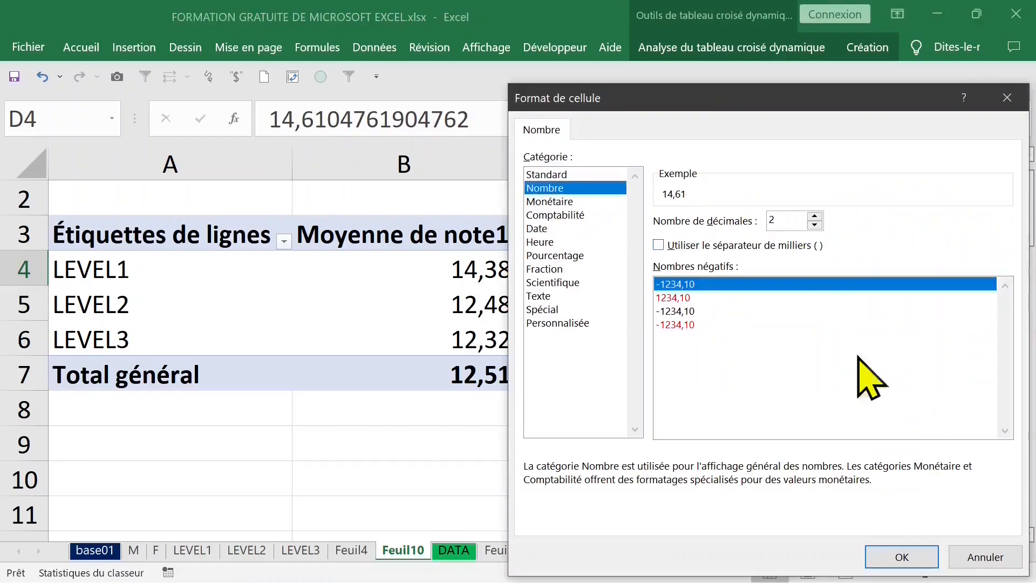
pyautogui.click(911, 555)
pyautogui.click(615, 443)
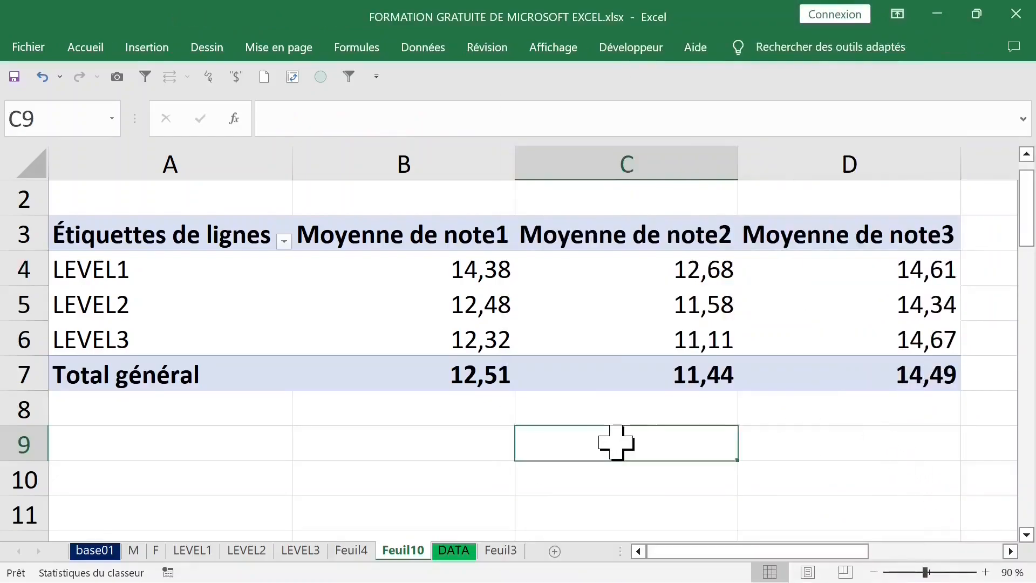
pyautogui.click(440, 259)
pyautogui.click(397, 234)
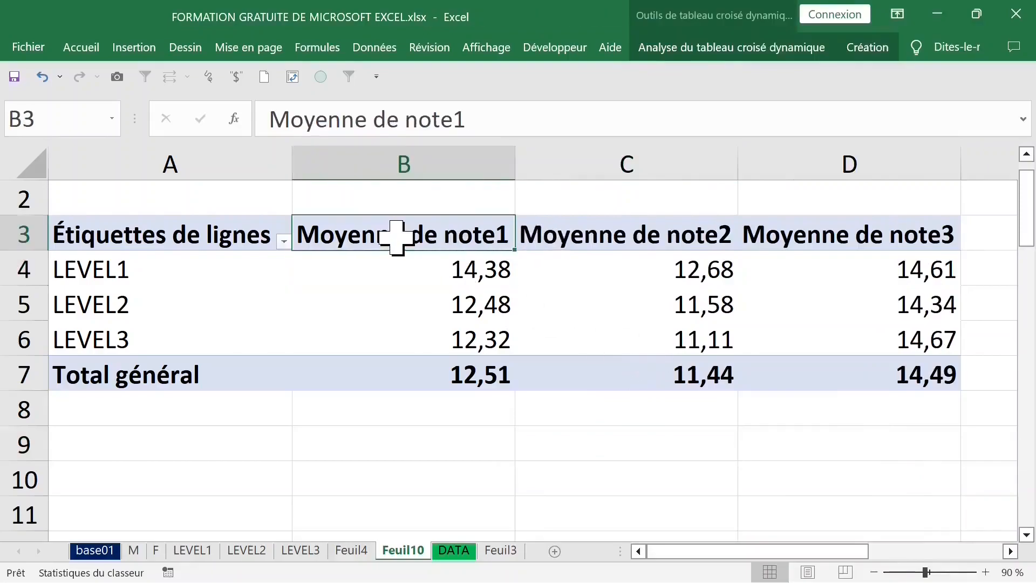
pyautogui.click(589, 233)
pyautogui.click(817, 233)
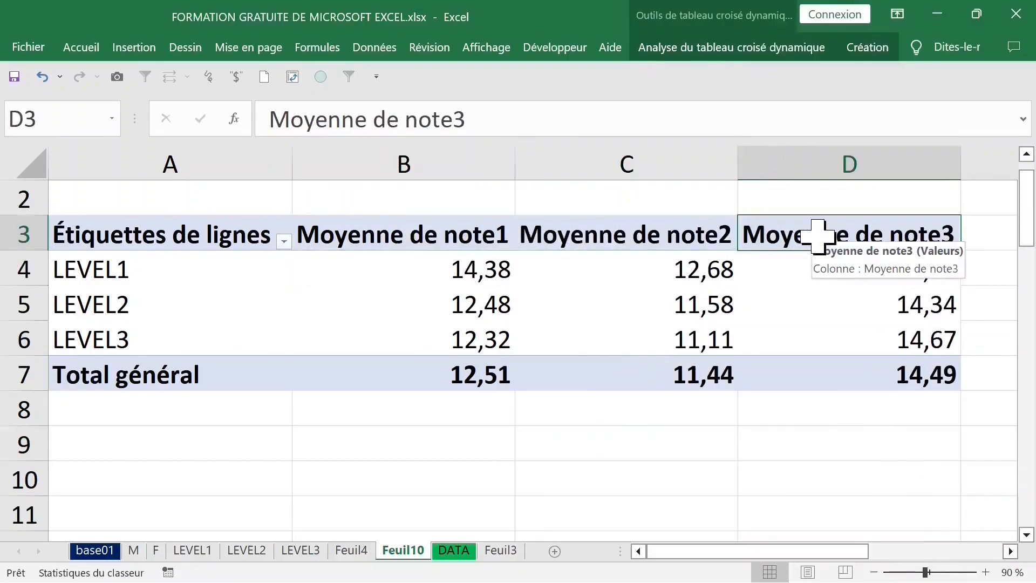
pyautogui.click(420, 269)
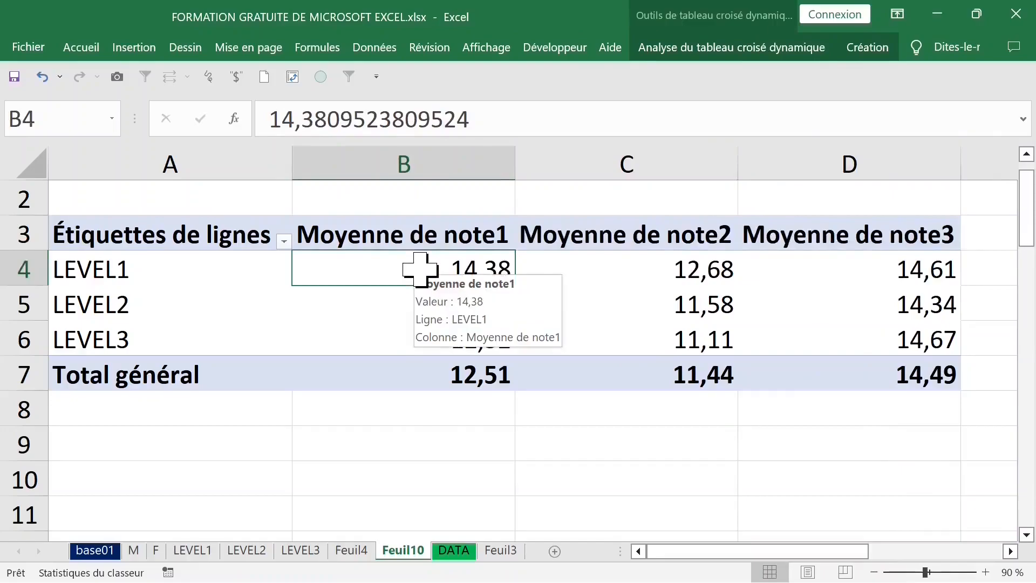
# Step: Filter the pivot table by GENRE to show only F
pyautogui.scroll(1, 422, 272)
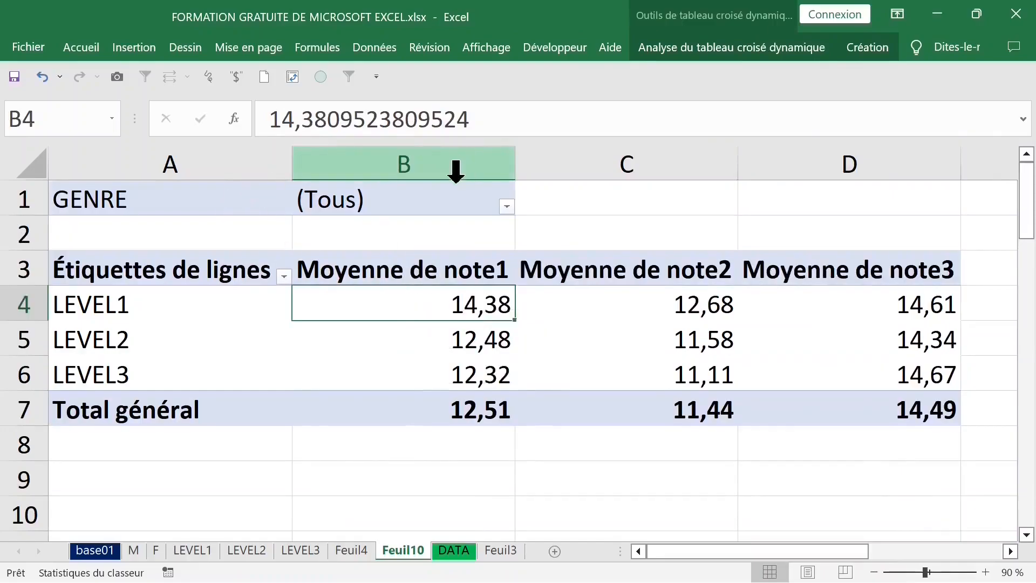
pyautogui.click(507, 207)
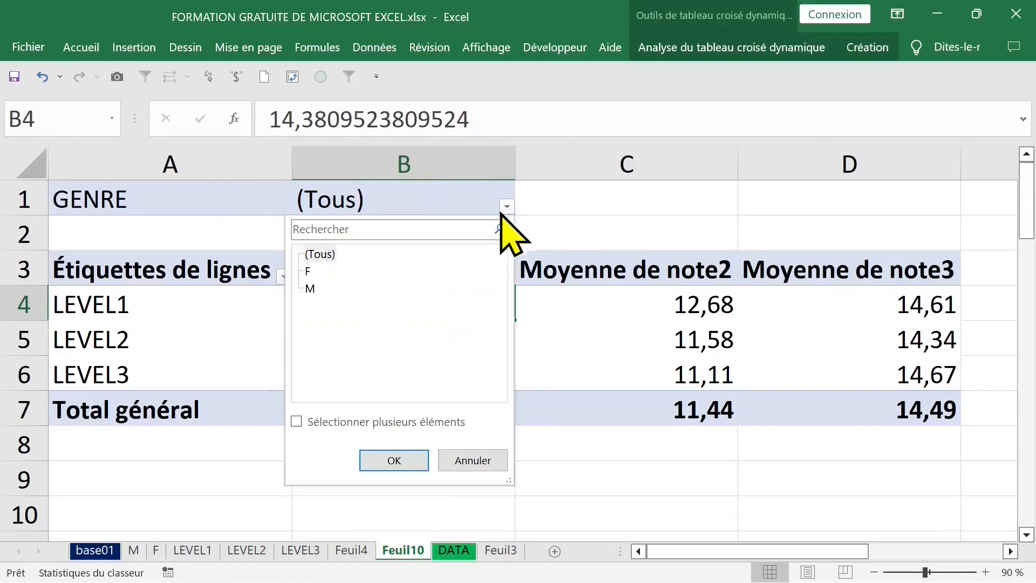
pyautogui.click(308, 270)
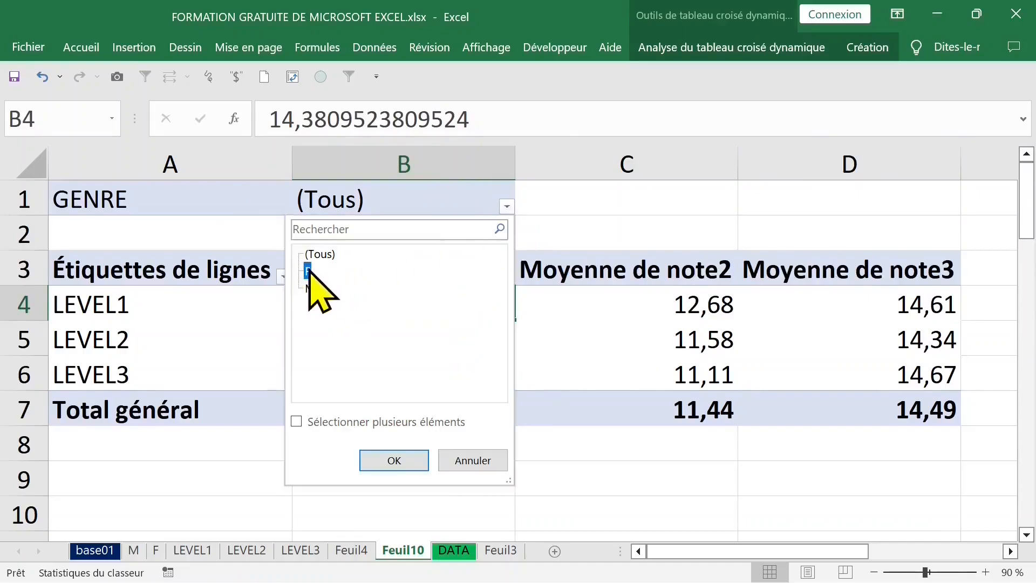
pyautogui.click(396, 461)
# Step: Change the GENRE filter of the pivot table to M
pyautogui.click(506, 206)
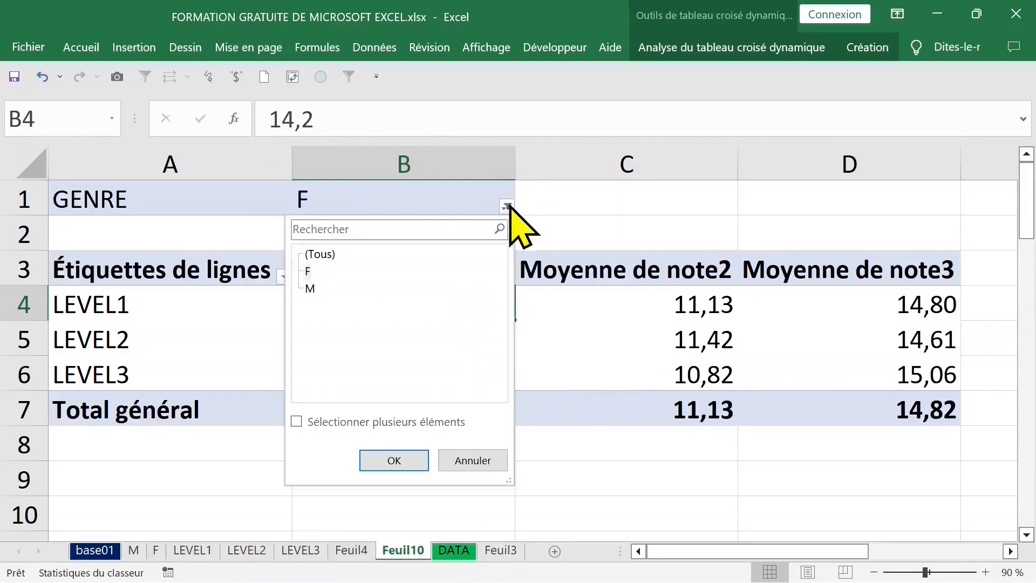
pyautogui.click(310, 288)
pyautogui.click(399, 459)
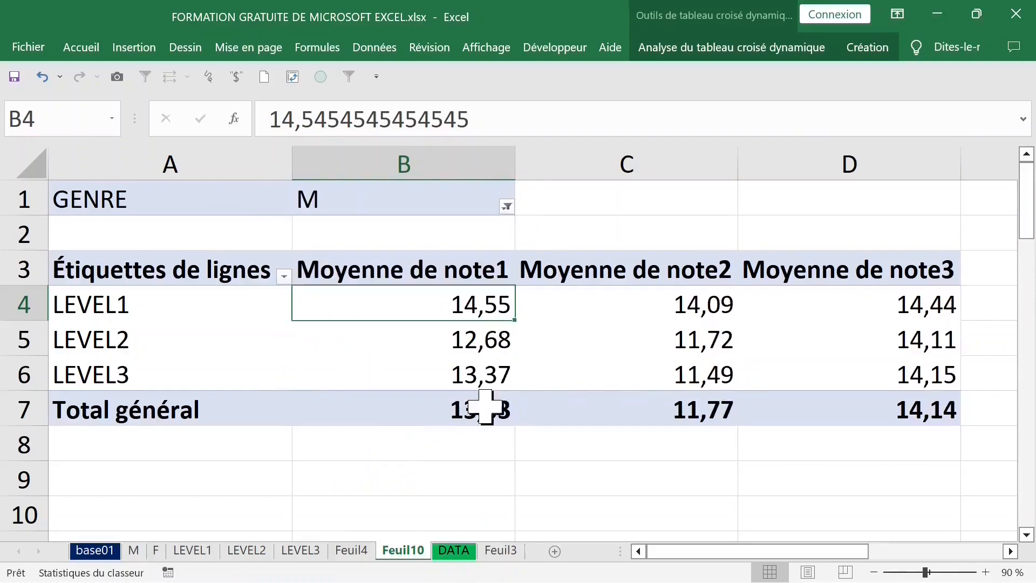
pyautogui.moveTo(547, 356)
pyautogui.moveTo(455, 273); pyautogui.dragTo(847, 396)
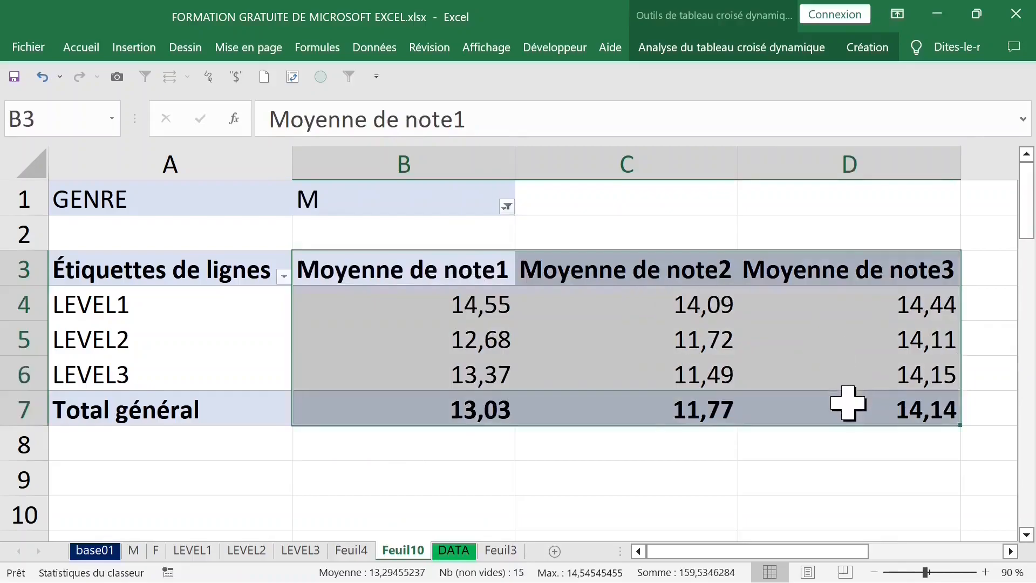
pyautogui.moveTo(430, 302)
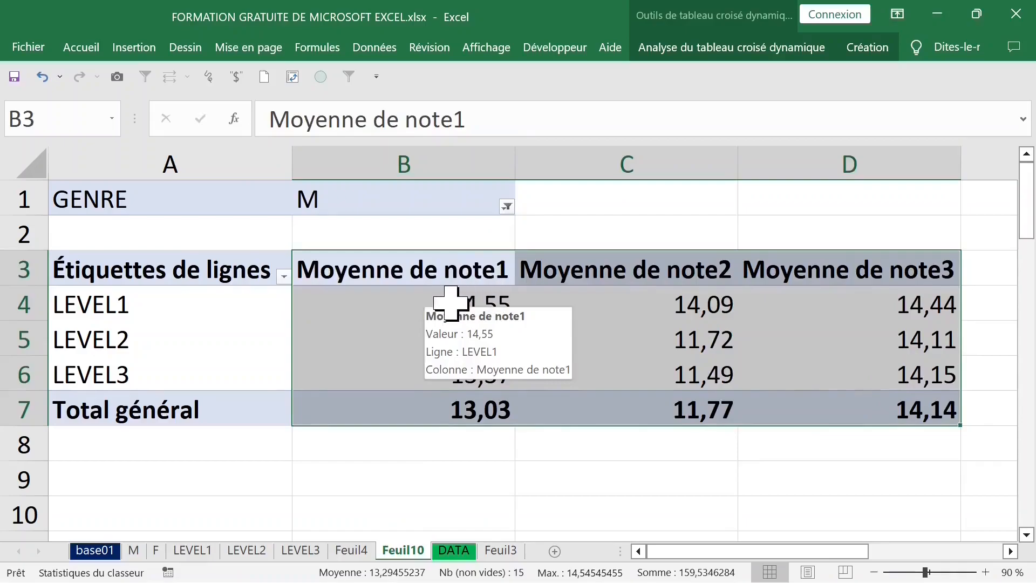
pyautogui.click(445, 289)
pyautogui.click(453, 275)
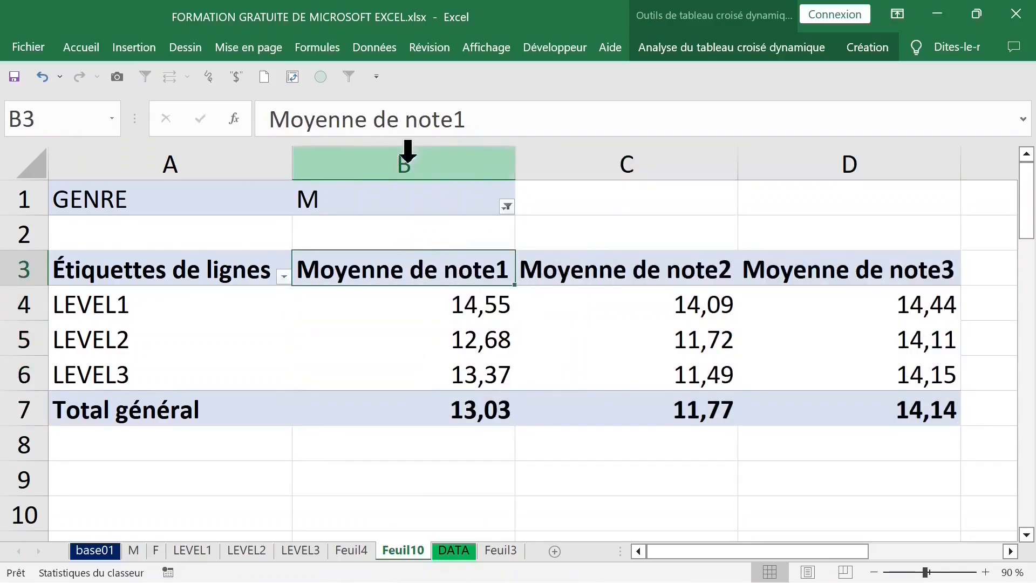
pyautogui.doubleClick(410, 272)
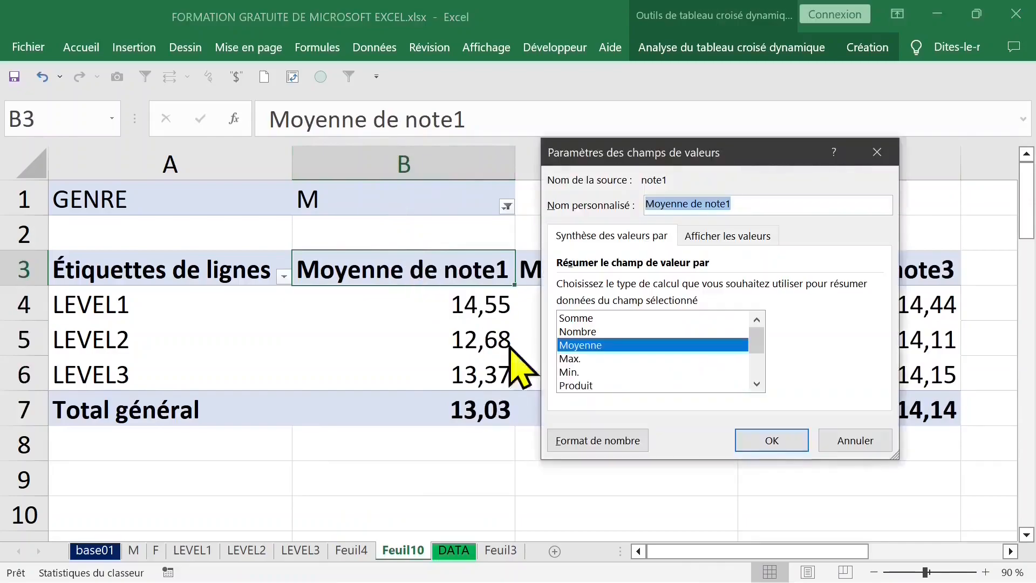
pyautogui.click(564, 358)
pyautogui.click(855, 440)
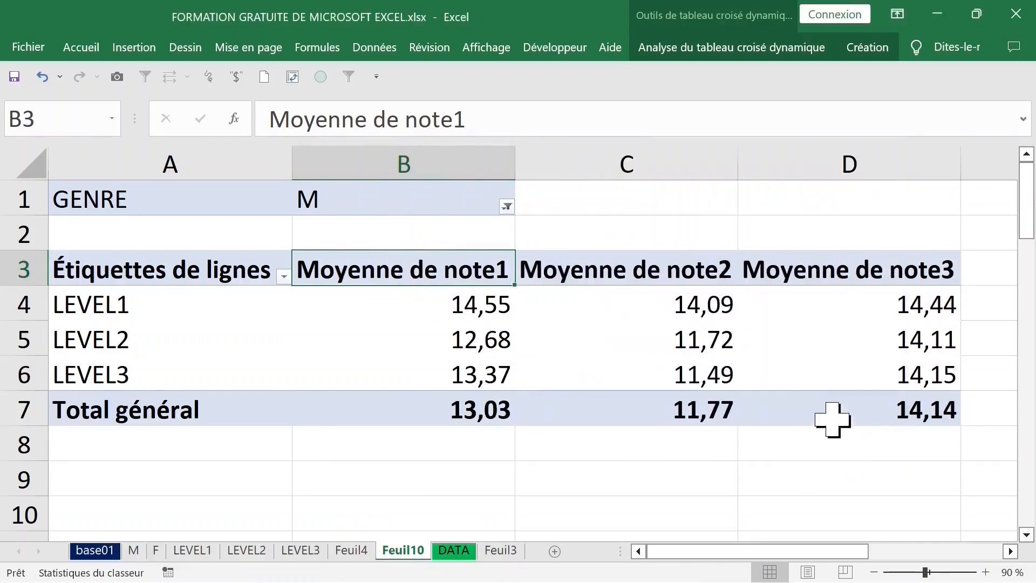
# Step: Add note1 again to the pivot table's values area as a sum field
pyautogui.click(425, 303)
pyautogui.rightClick(425, 303)
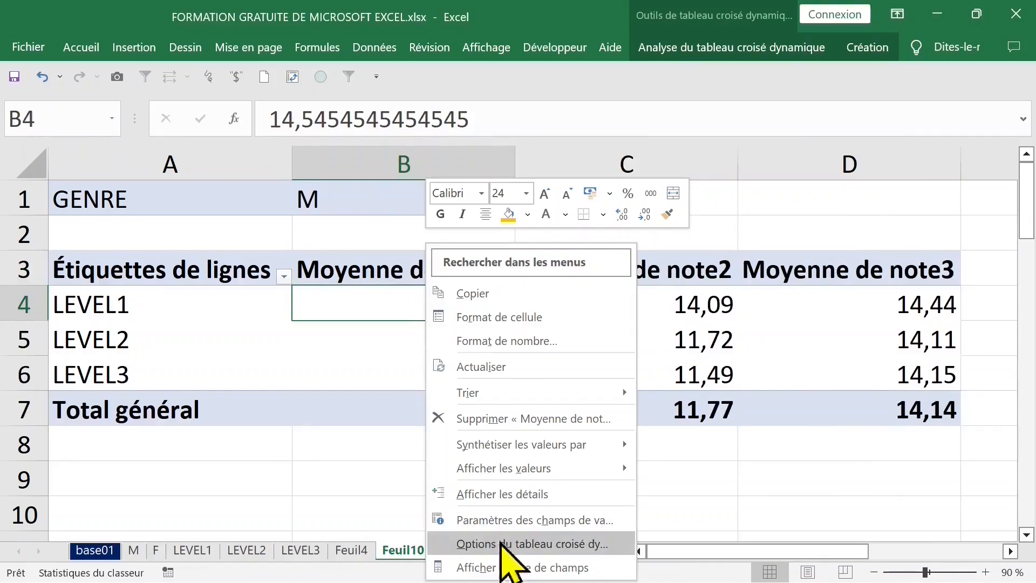
pyautogui.click(512, 564)
pyautogui.moveTo(665, 268); pyautogui.dragTo(867, 509)
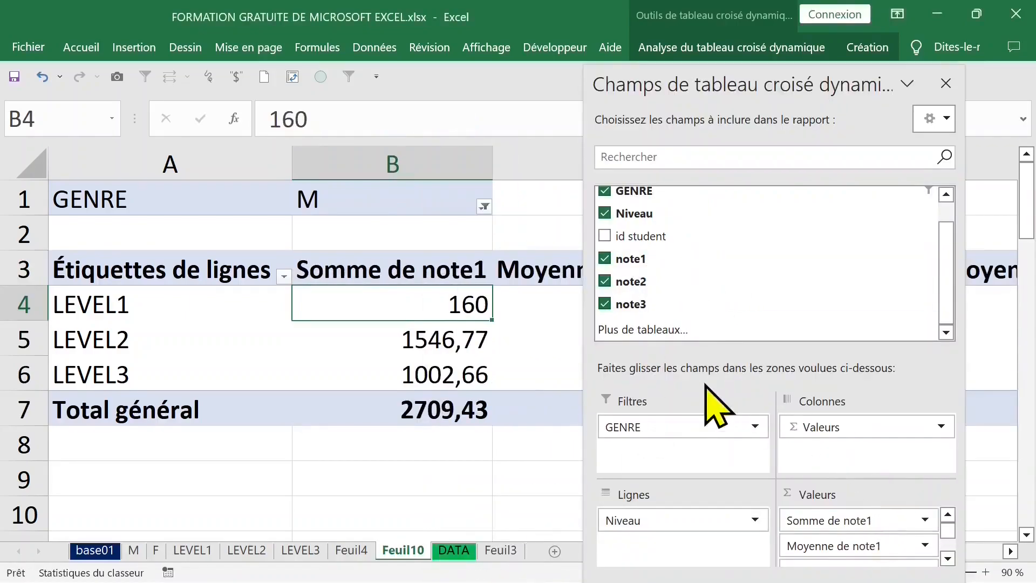
pyautogui.click(945, 83)
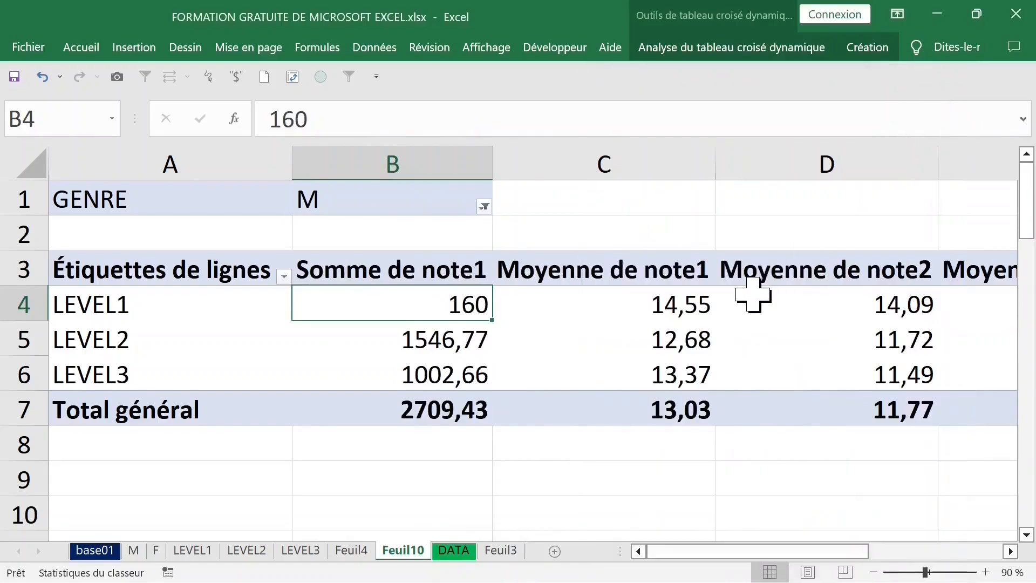
pyautogui.click(405, 270)
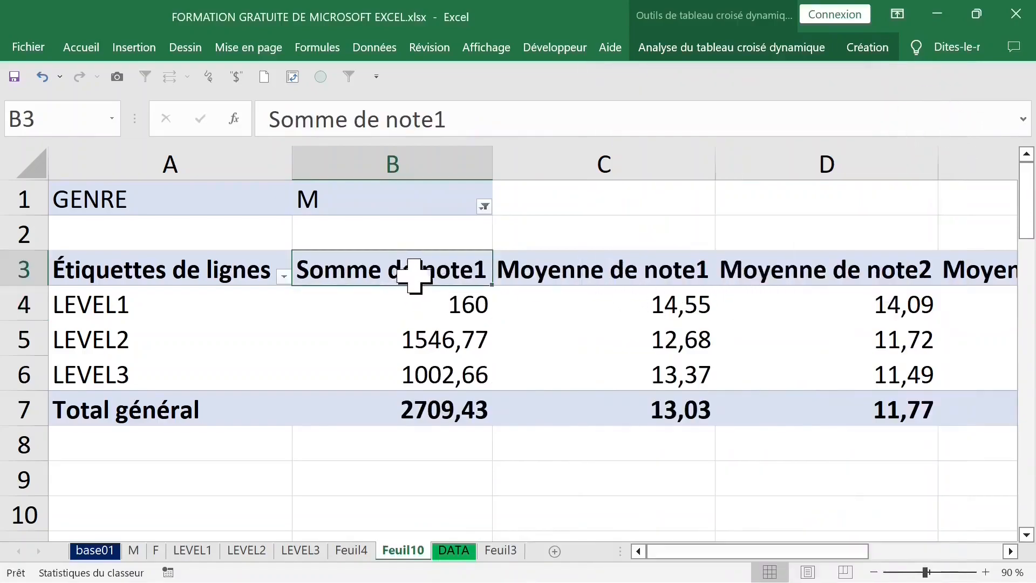
pyautogui.click(548, 270)
pyautogui.moveTo(407, 270); pyautogui.dragTo(593, 416)
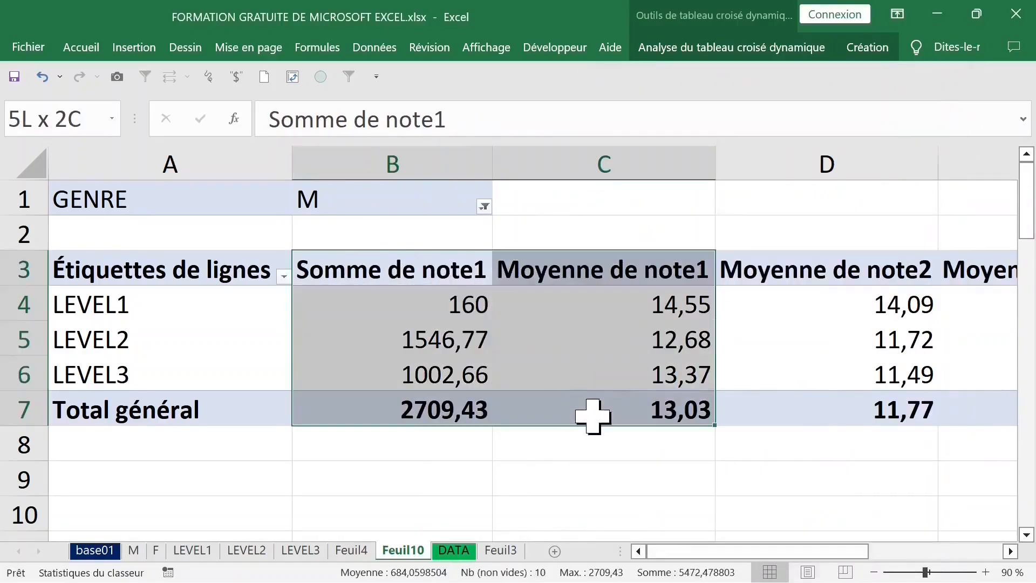
pyautogui.click(653, 345)
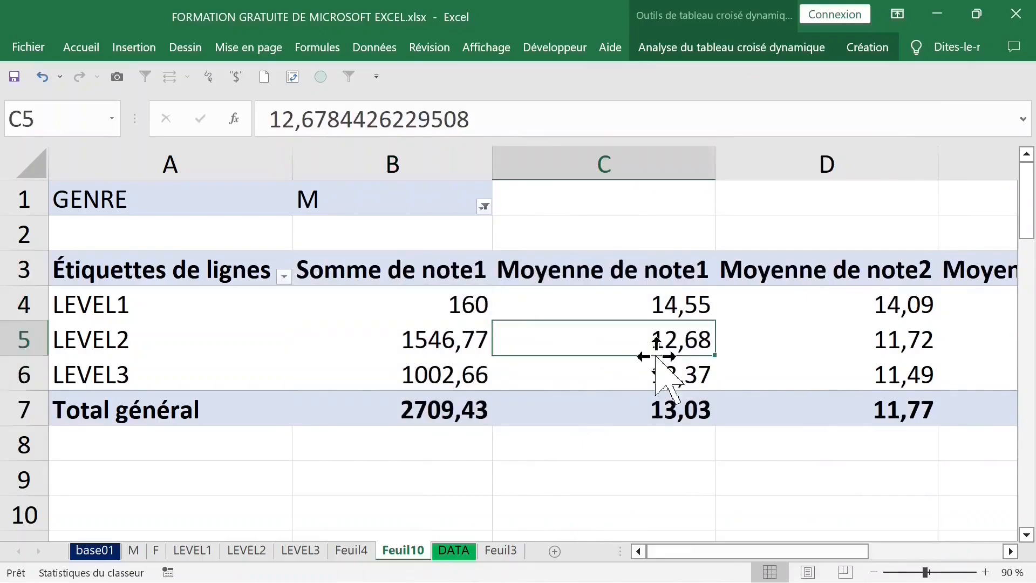
pyautogui.click(473, 308)
pyautogui.click(418, 272)
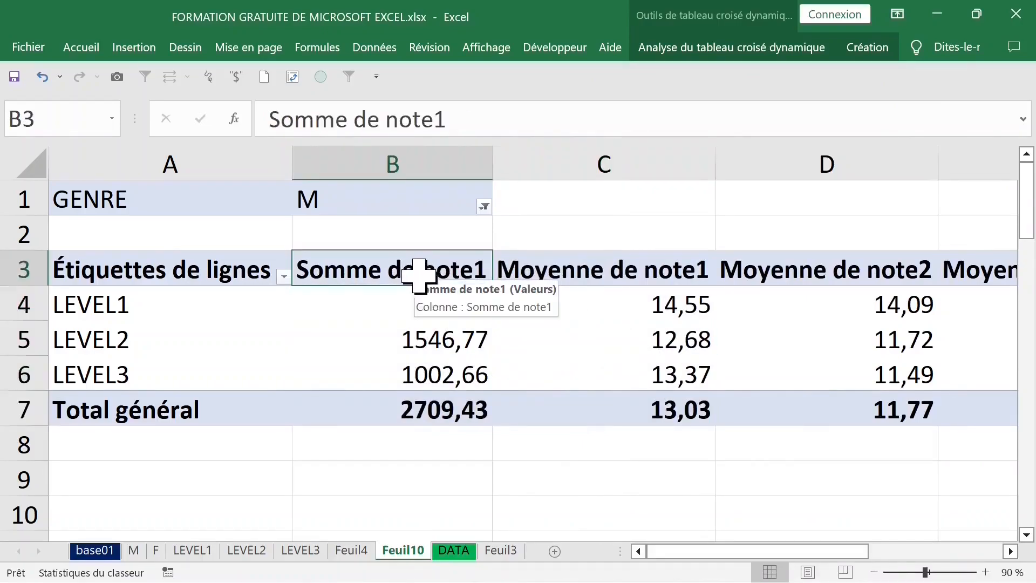
# Step: Change the note1 sum field in the pivot table to summarize by Max
pyautogui.doubleClick(392, 275)
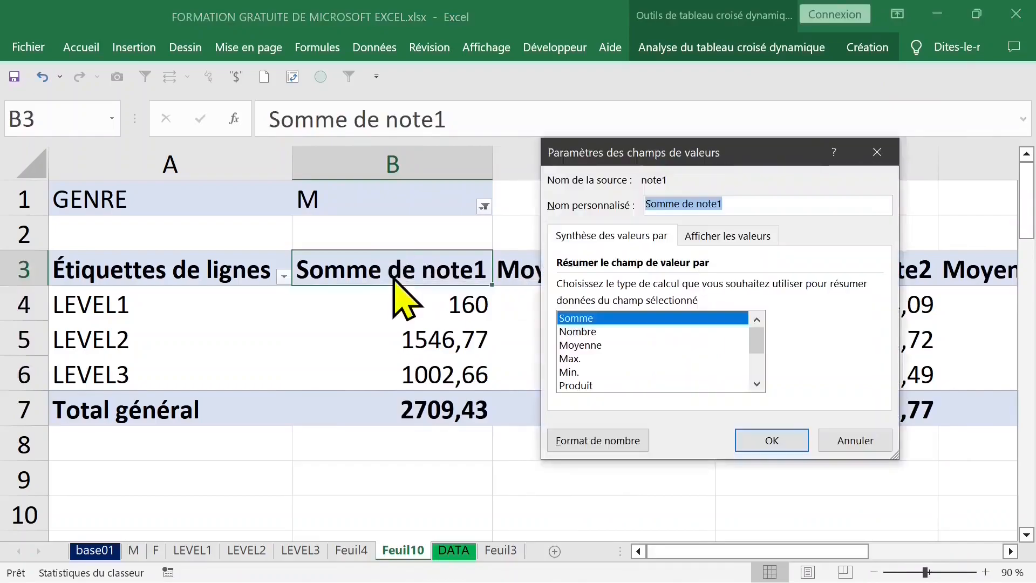
pyautogui.click(572, 359)
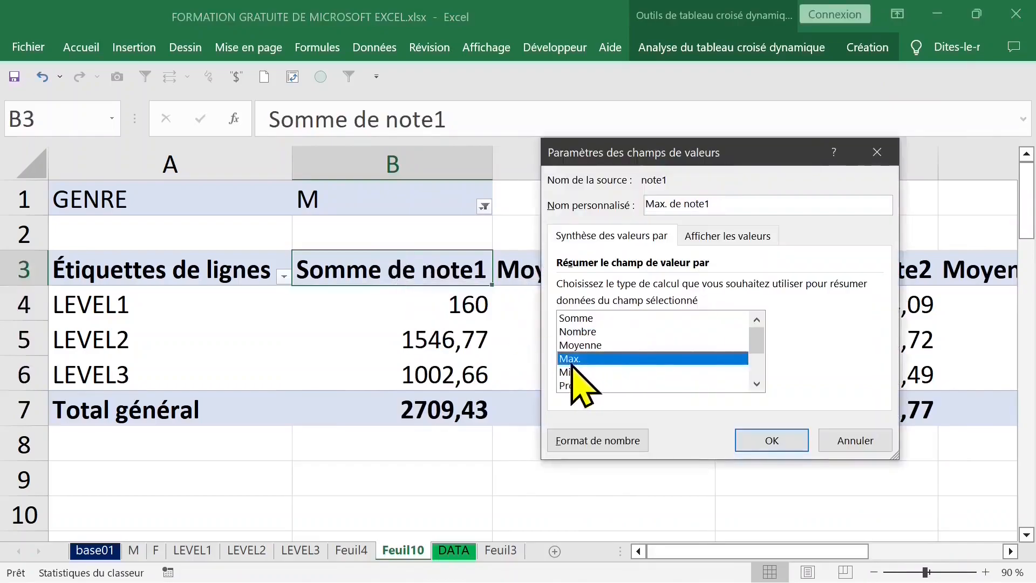
pyautogui.click(750, 443)
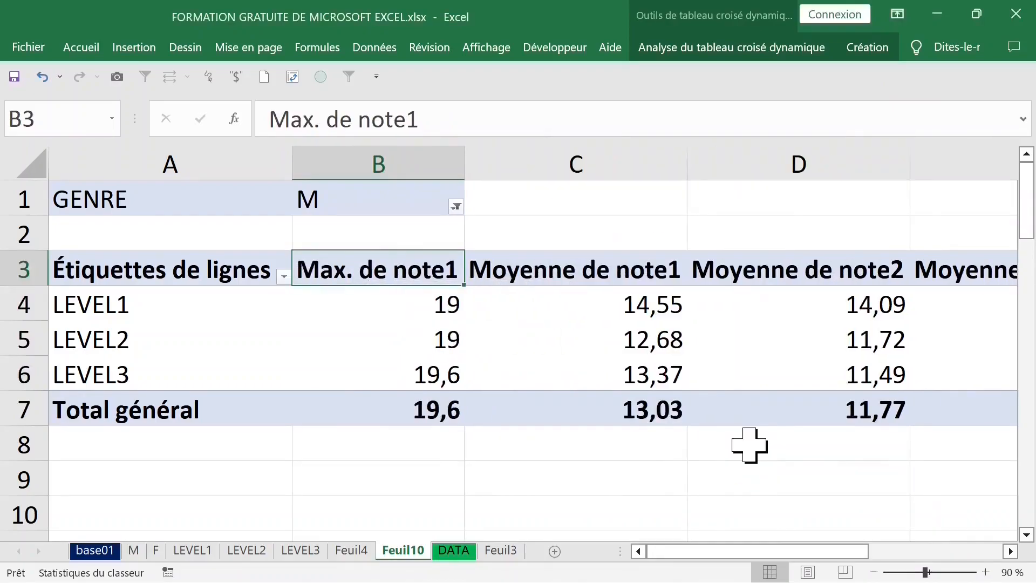
# Step: Try switching the Moyenne de note2 field to Max., then undo that change
pyautogui.click(385, 258)
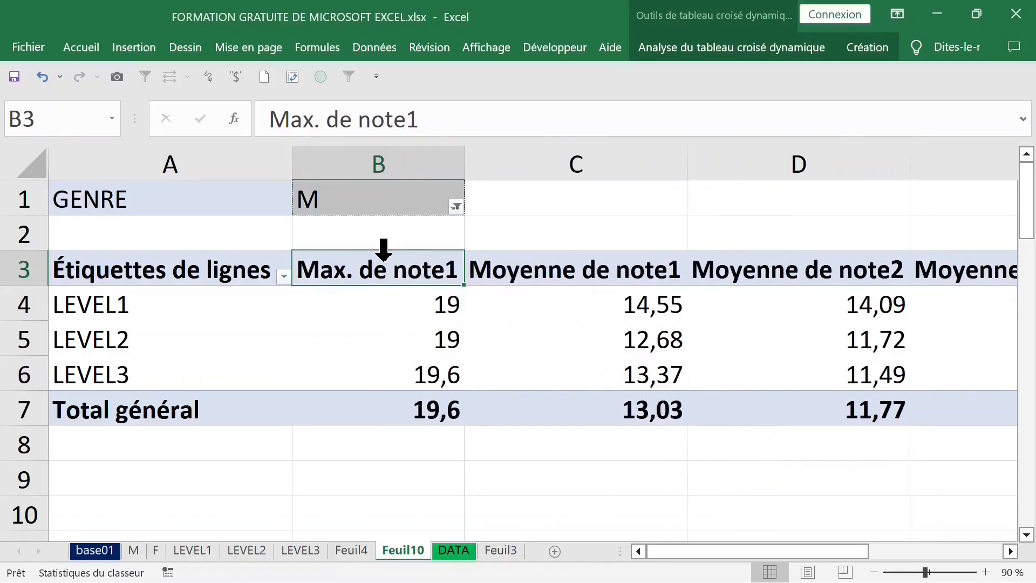
pyautogui.click(532, 250)
pyautogui.click(394, 261)
pyautogui.click(606, 260)
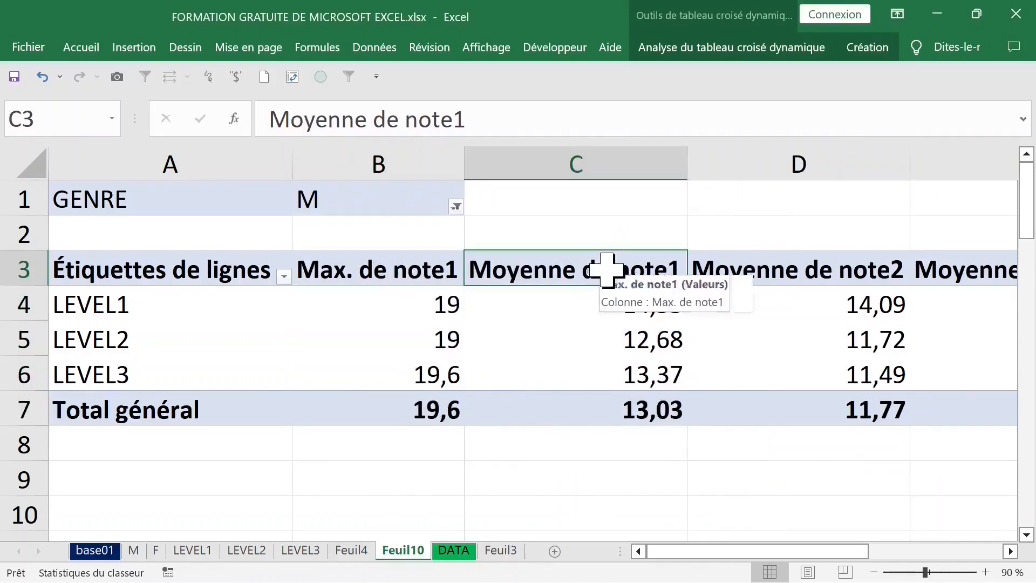
pyautogui.click(837, 279)
pyautogui.moveTo(863, 551); pyautogui.dragTo(948, 554)
pyautogui.click(394, 253)
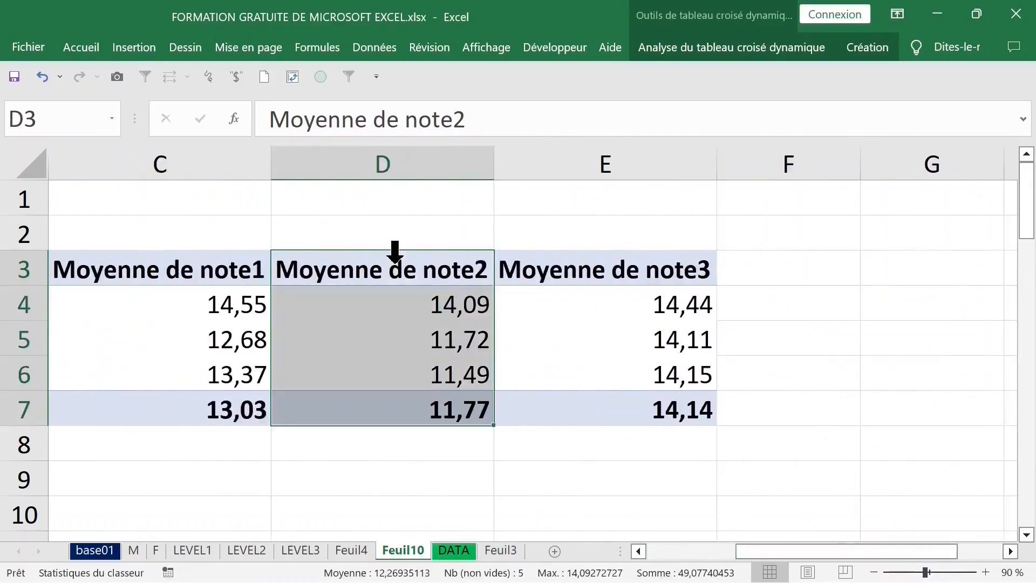
pyautogui.click(629, 265)
pyautogui.click(407, 261)
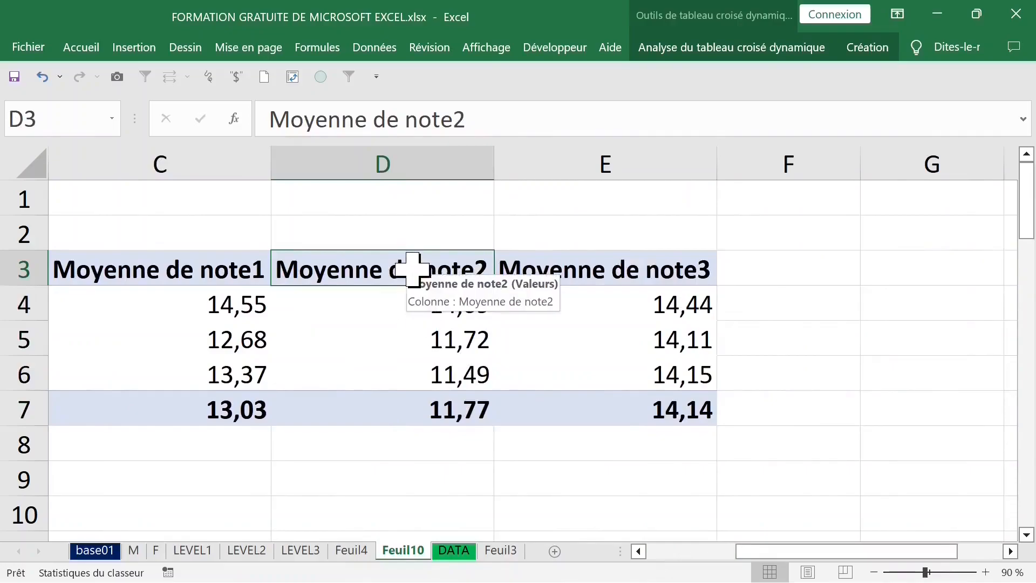
pyautogui.doubleClick(413, 268)
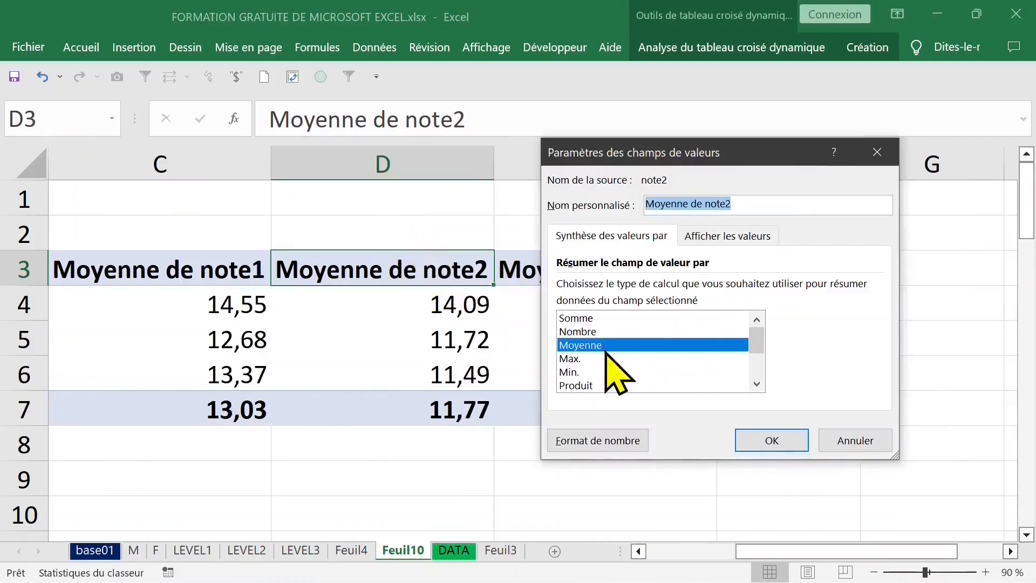
pyautogui.click(576, 358)
pyautogui.click(771, 449)
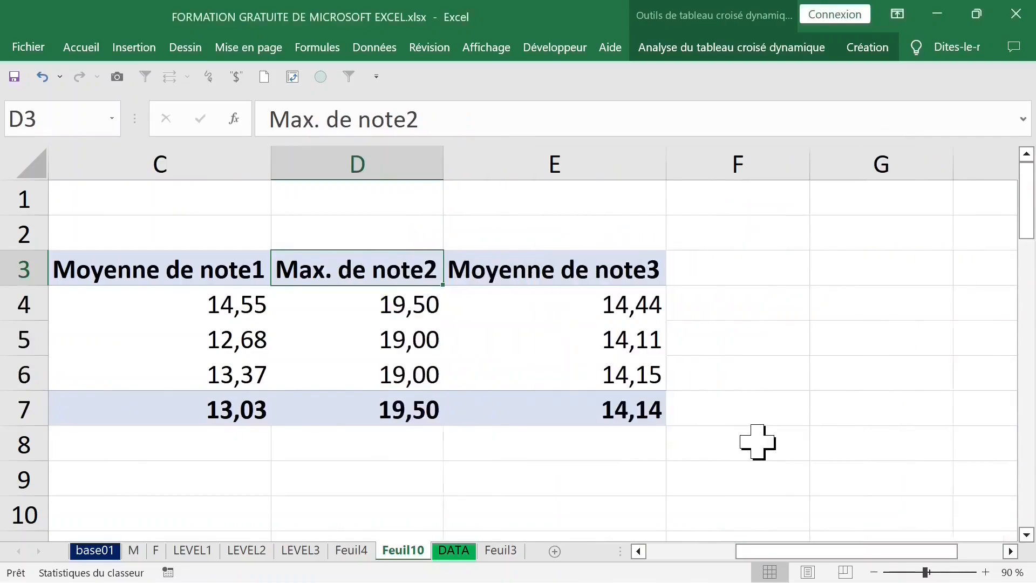
pyautogui.click(333, 258)
pyautogui.click(370, 160)
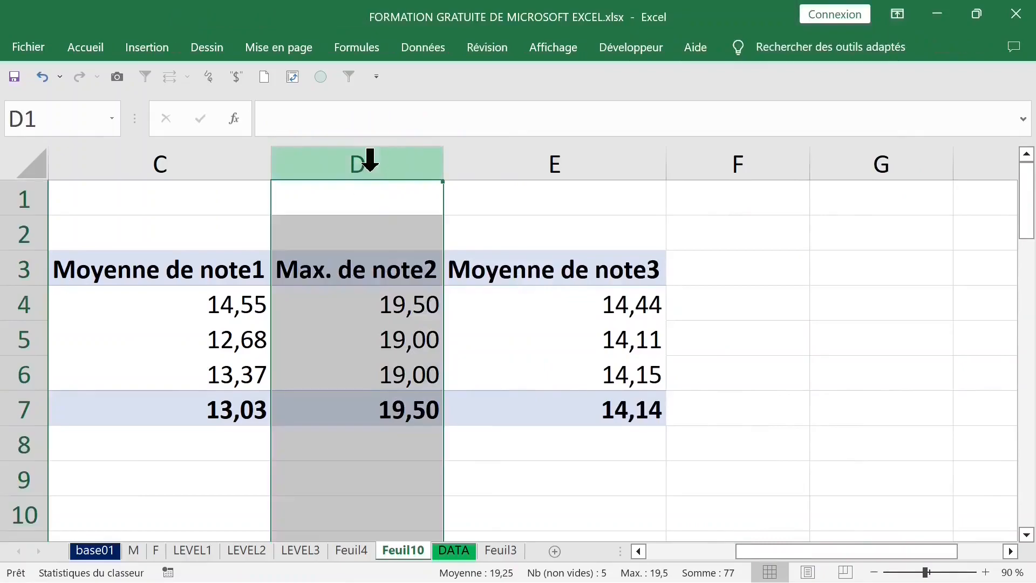
pyautogui.click(366, 273)
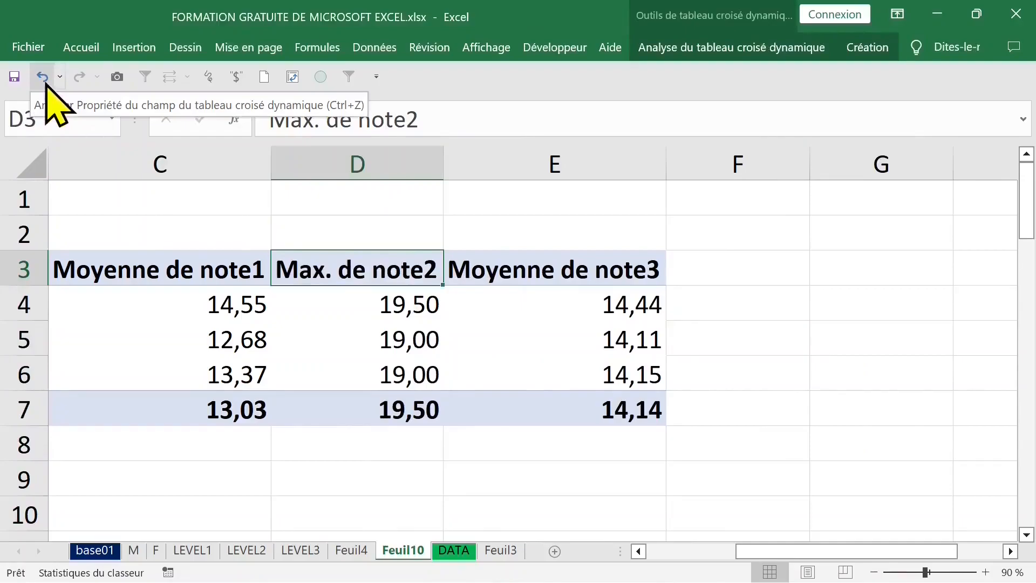
pyautogui.click(46, 81)
# Step: Add note2 again to the pivot table's values area as a sum field
pyautogui.click(394, 310)
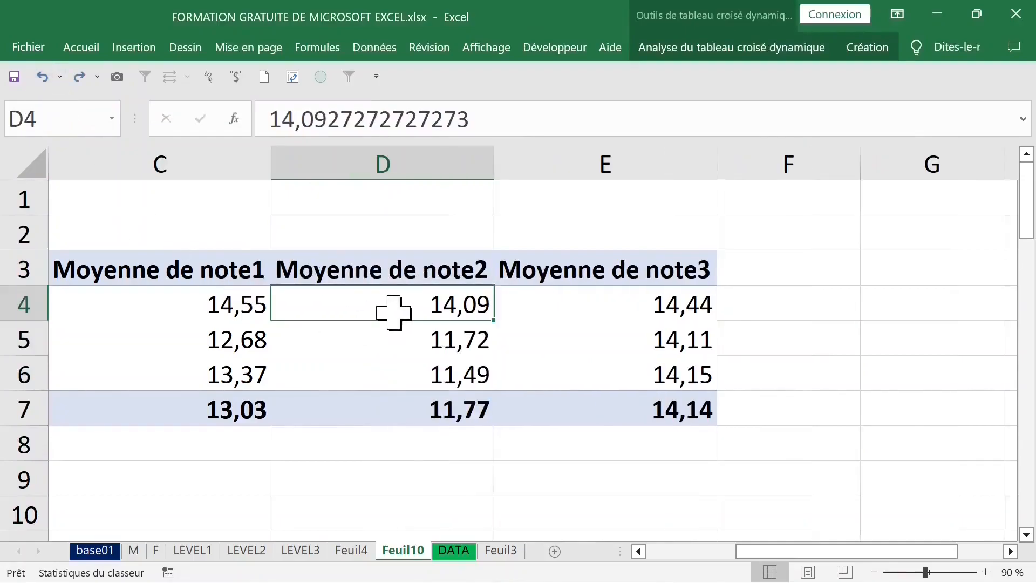
pyautogui.click(374, 273)
pyautogui.rightClick(371, 274)
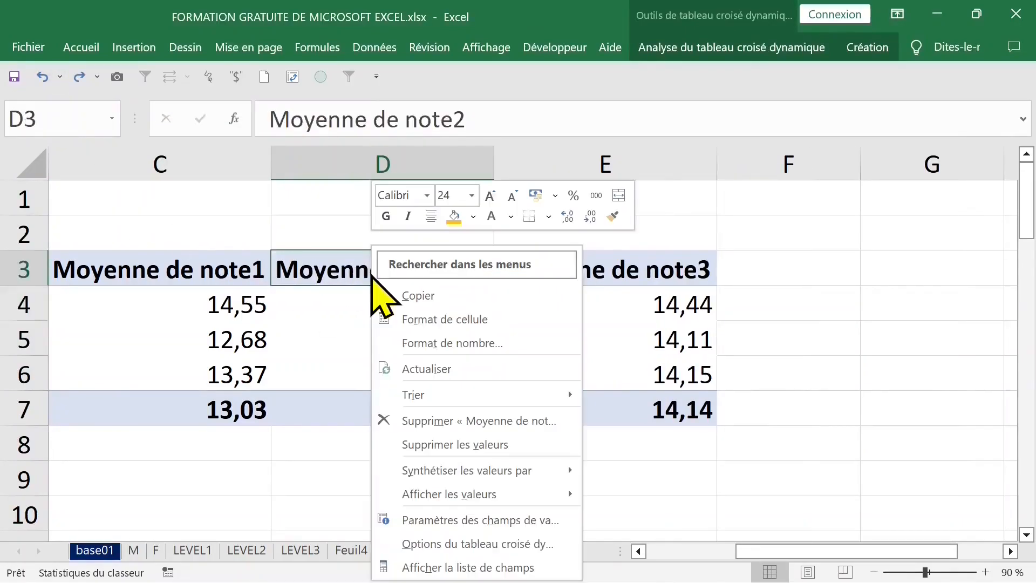
pyautogui.click(457, 566)
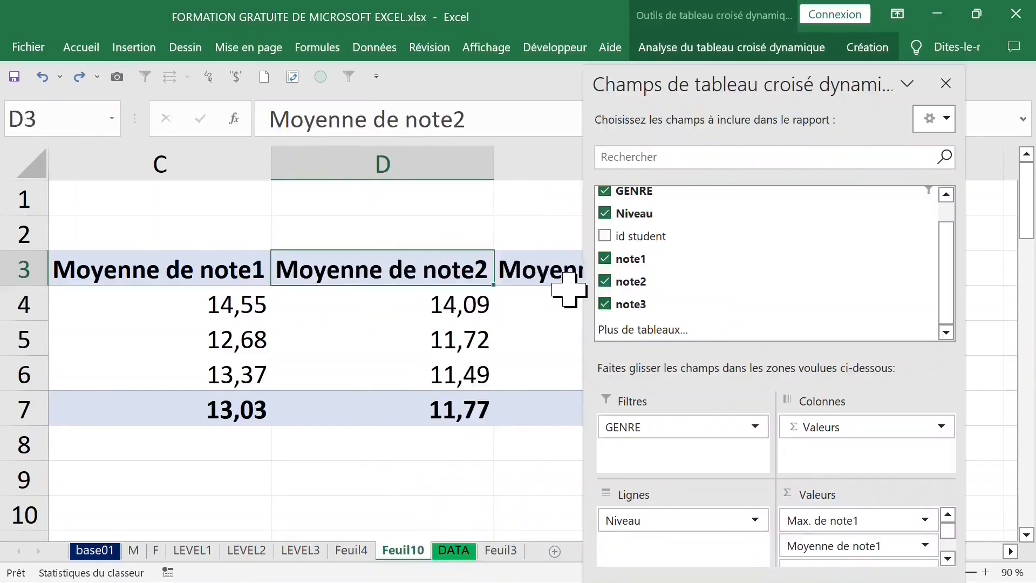
pyautogui.click(945, 83)
pyautogui.click(699, 48)
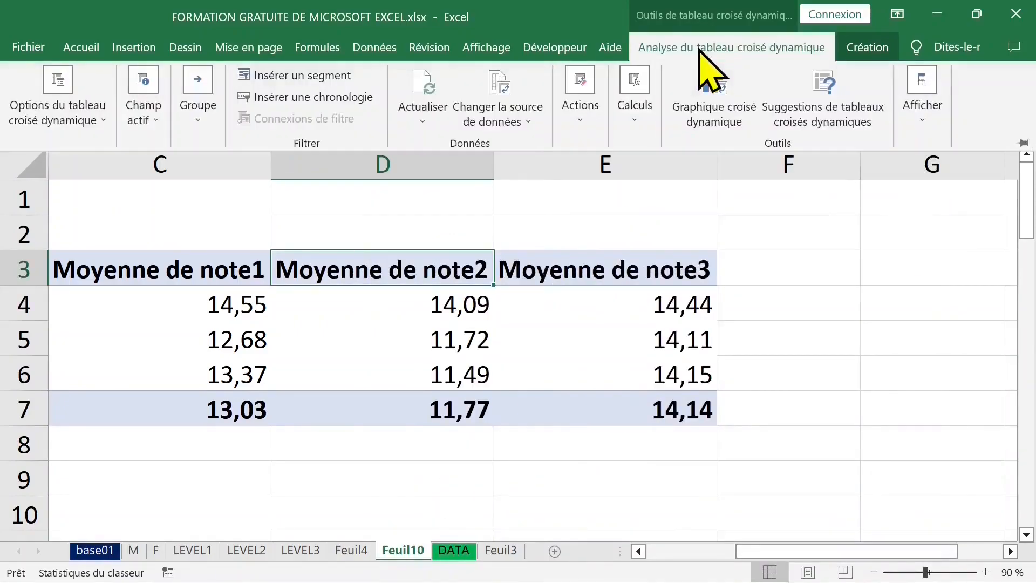
pyautogui.click(921, 89)
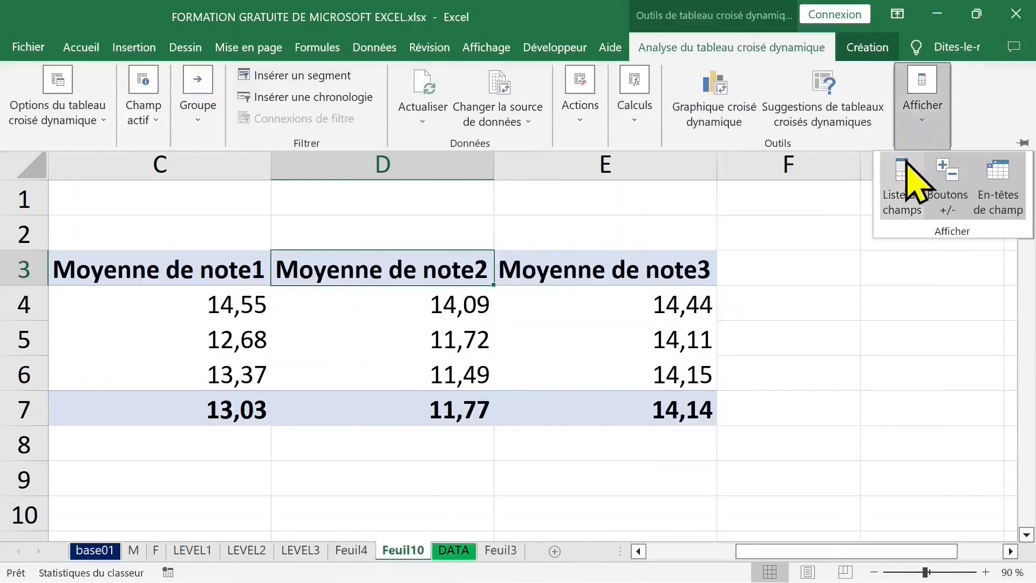
pyautogui.click(904, 180)
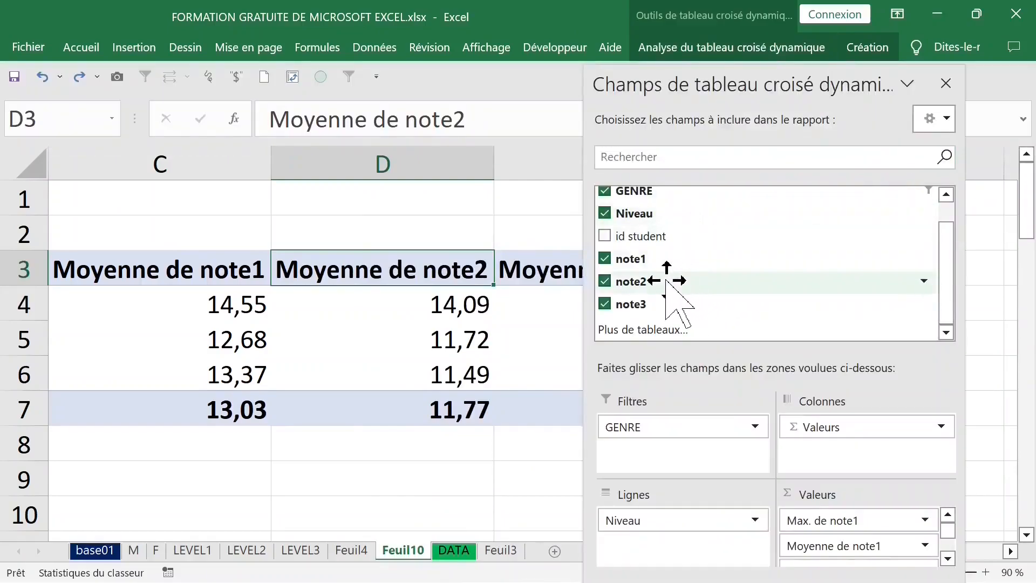
pyautogui.moveTo(667, 280); pyautogui.dragTo(858, 537)
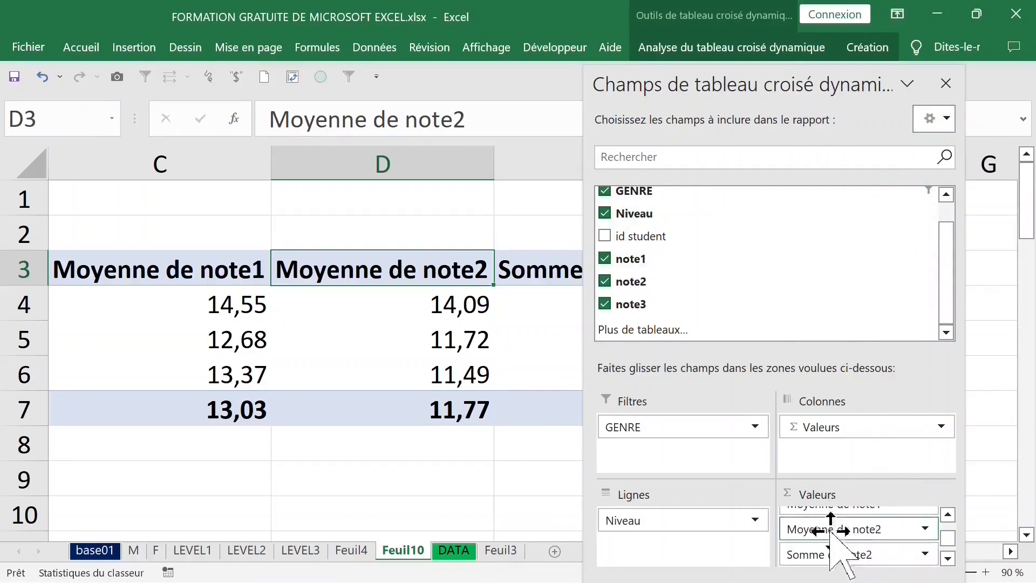
pyautogui.moveTo(844, 562)
pyautogui.mouseDown()
pyautogui.moveTo(845, 531)
pyautogui.moveTo(845, 551)
pyautogui.moveTo(854, 547)
pyautogui.mouseUp()
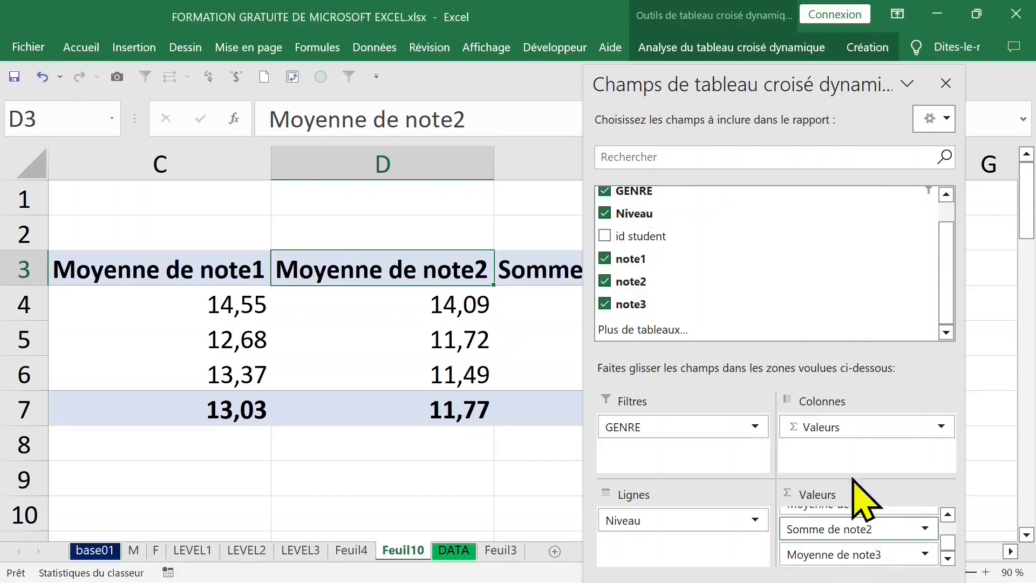
pyautogui.click(945, 83)
pyautogui.click(587, 281)
pyautogui.click(428, 273)
pyautogui.click(572, 273)
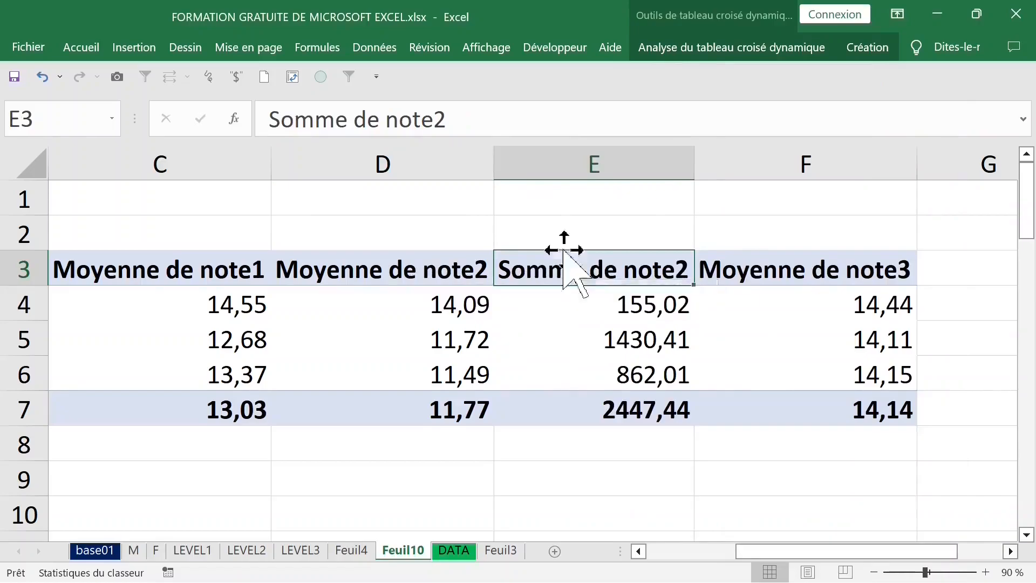
pyautogui.moveTo(426, 116); pyautogui.dragTo(225, 116)
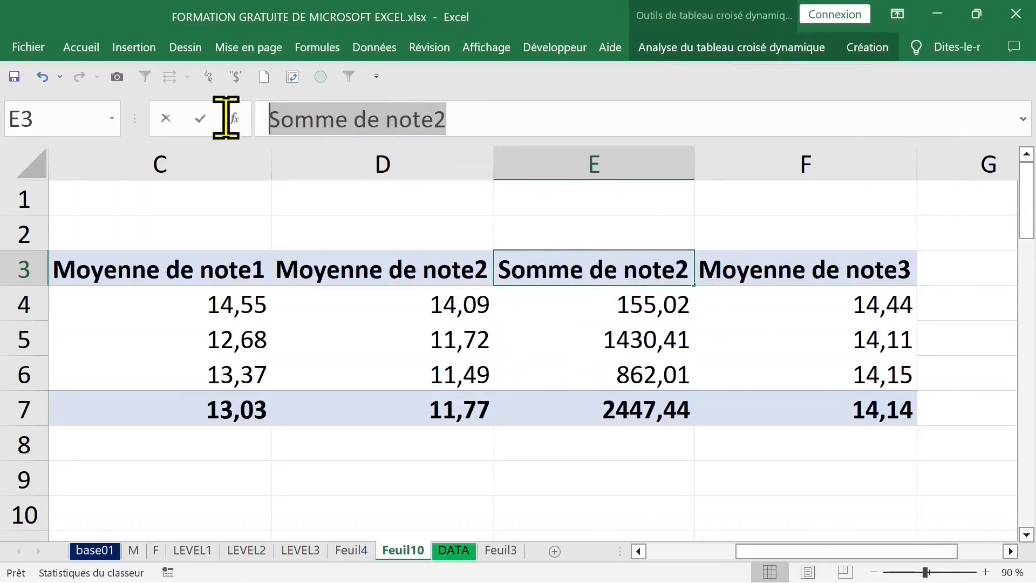
pyautogui.click(467, 104)
pyautogui.press('Return')
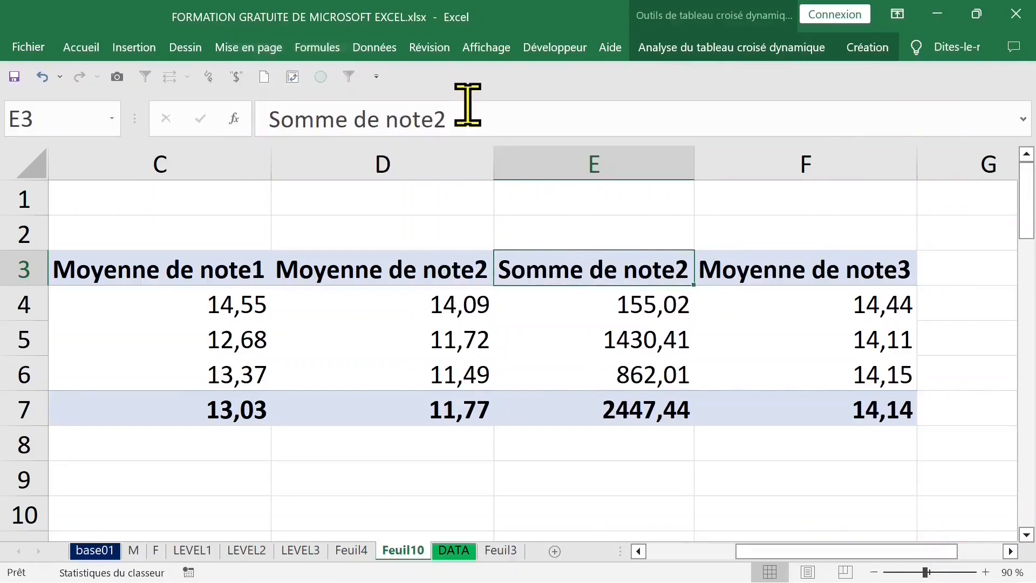
# Step: Set the second note2 value field to summarize by Max
pyautogui.doubleClick(567, 267)
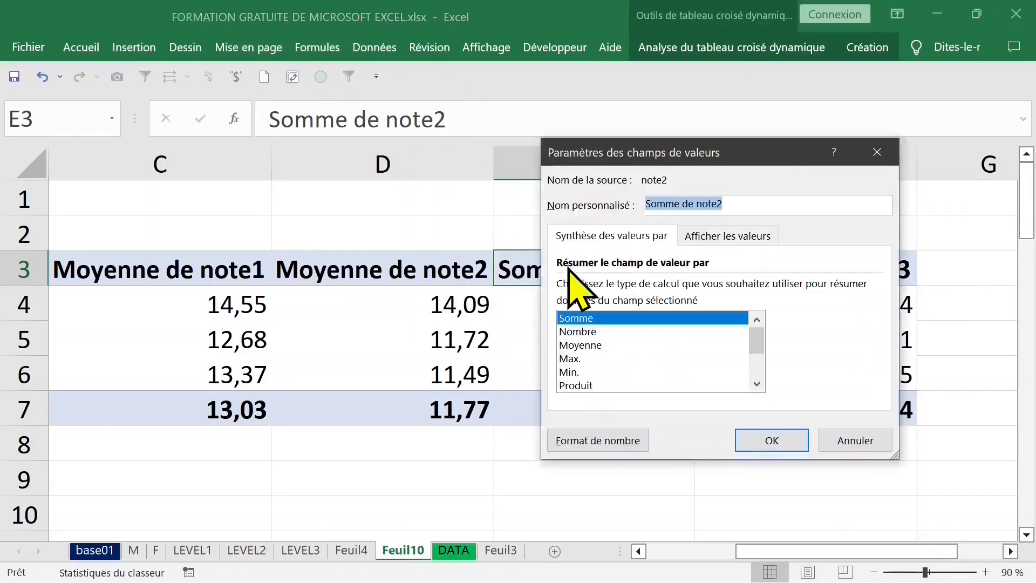
pyautogui.click(590, 348)
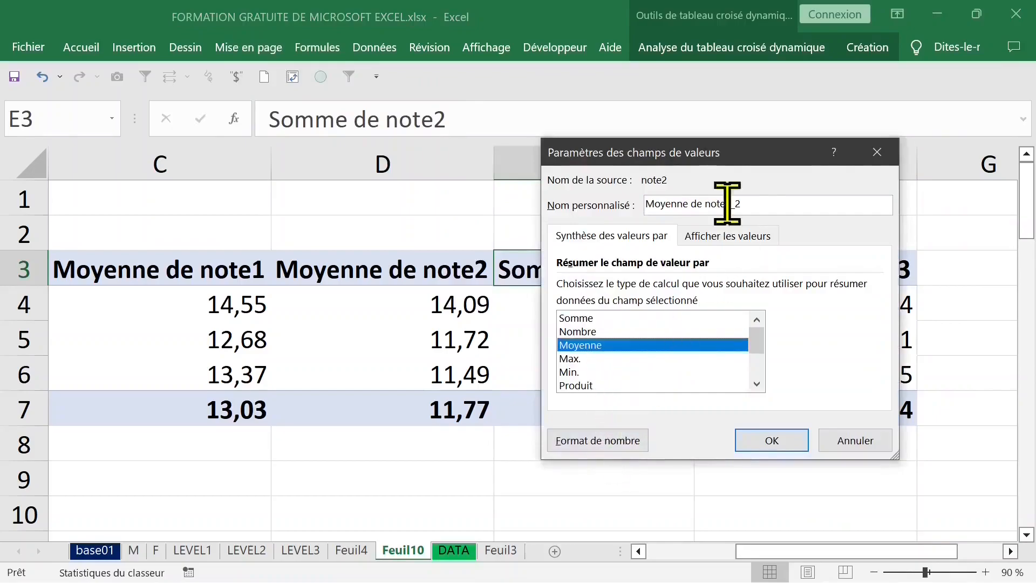
pyautogui.moveTo(736, 157); pyautogui.dragTo(723, 190)
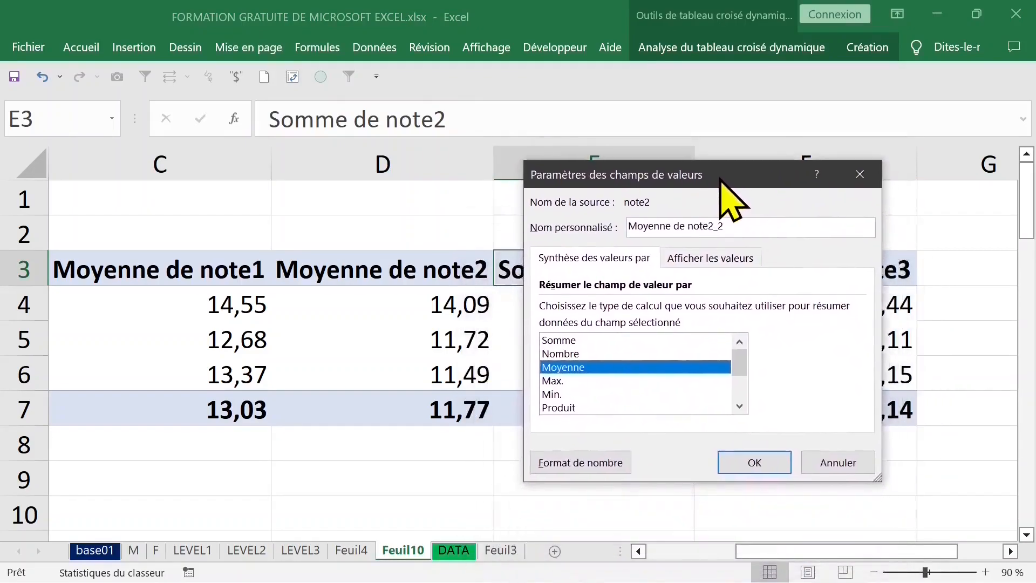
pyautogui.click(555, 380)
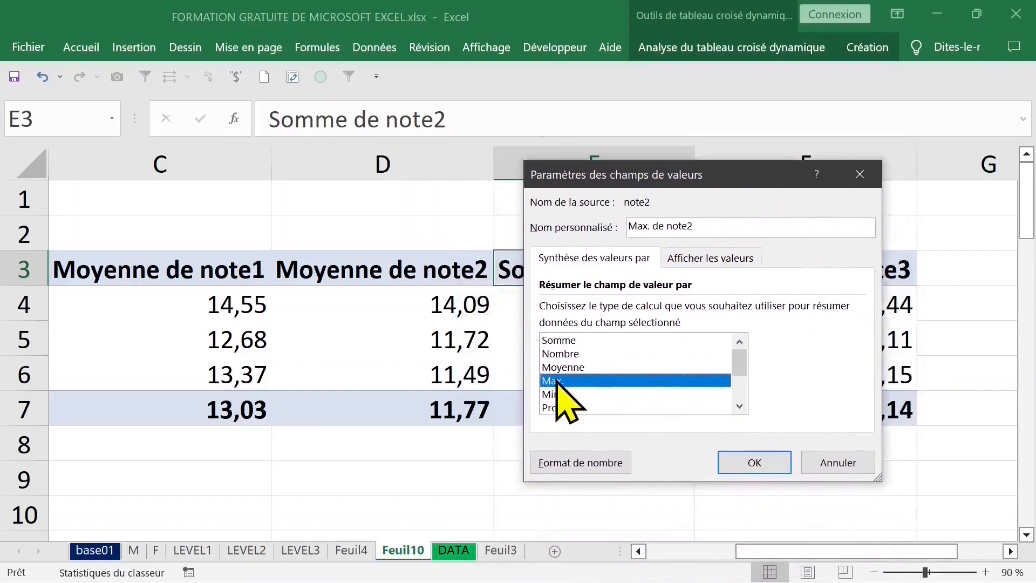
pyautogui.click(750, 464)
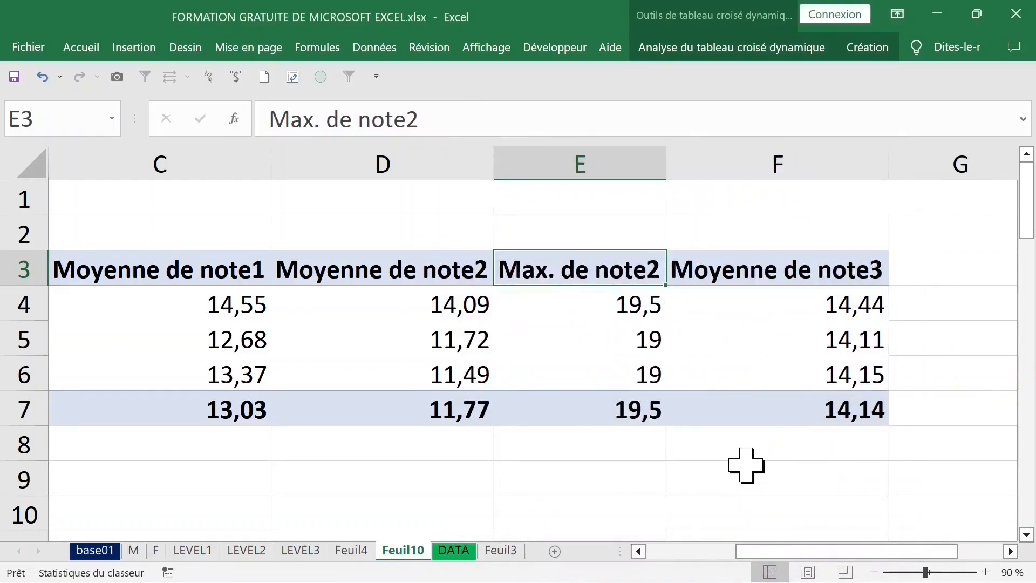
# Step: Add note3 again to the pivot table's values area as a sum field
pyautogui.click(791, 266)
pyautogui.rightClick(780, 272)
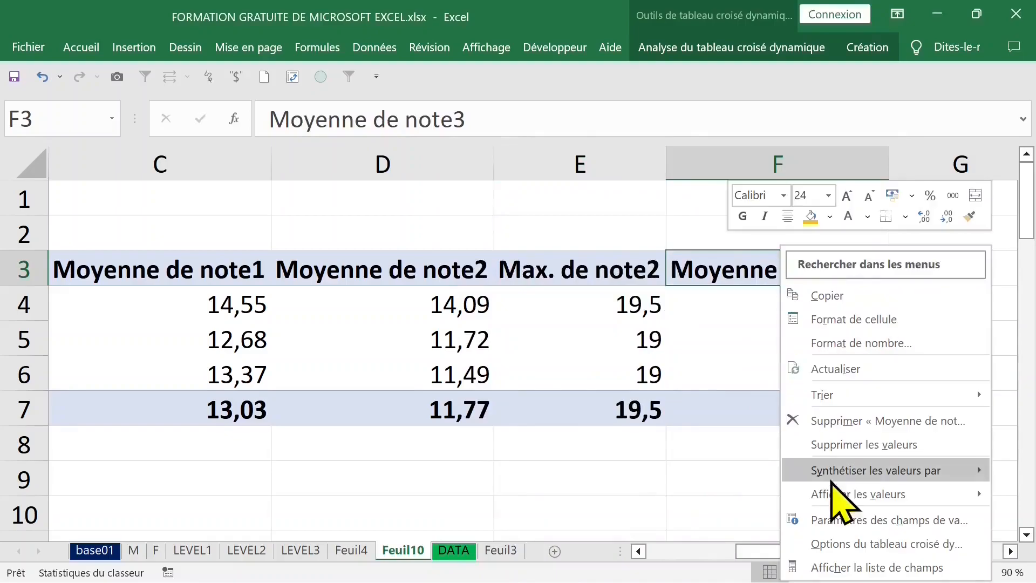
pyautogui.click(815, 567)
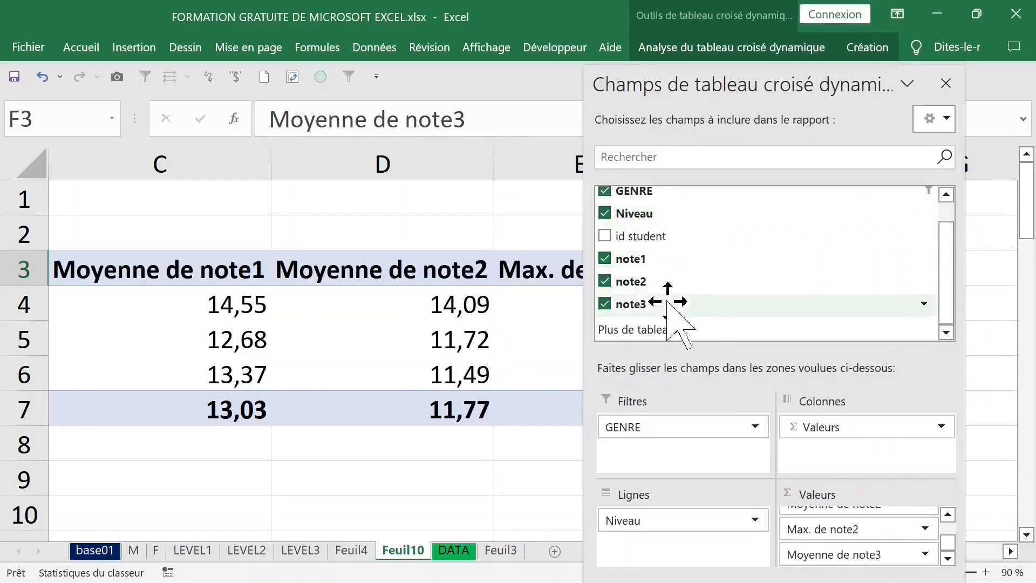
pyautogui.moveTo(665, 305); pyautogui.dragTo(857, 560)
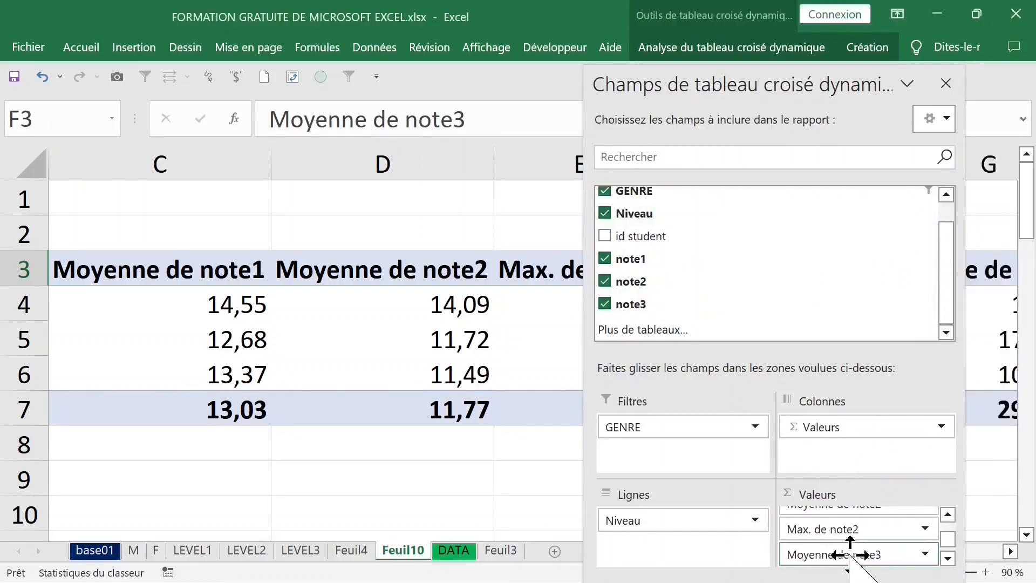
pyautogui.click(947, 84)
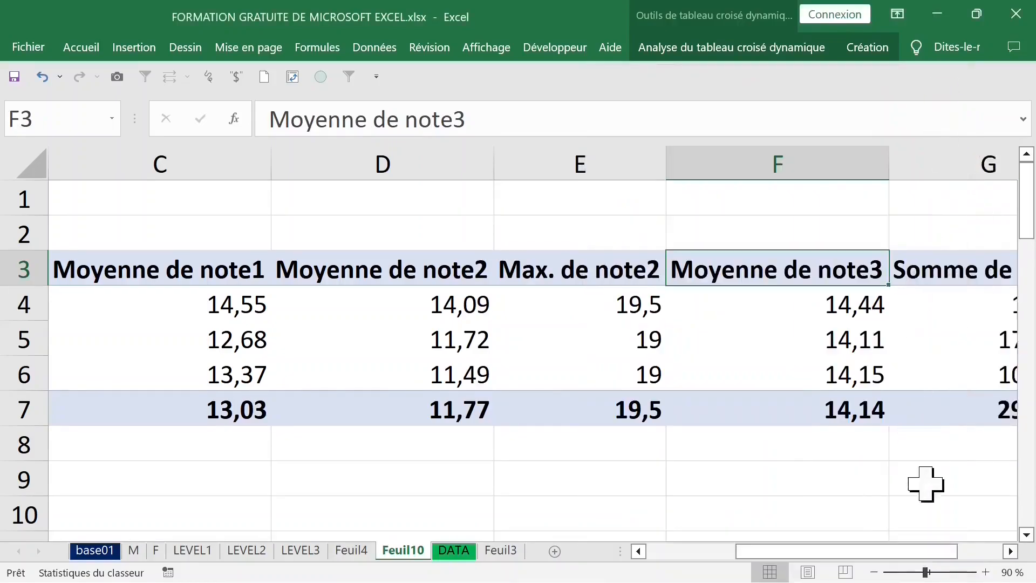
# Step: Set the Somme de note3 value field to summarize by Max
pyautogui.click(878, 571)
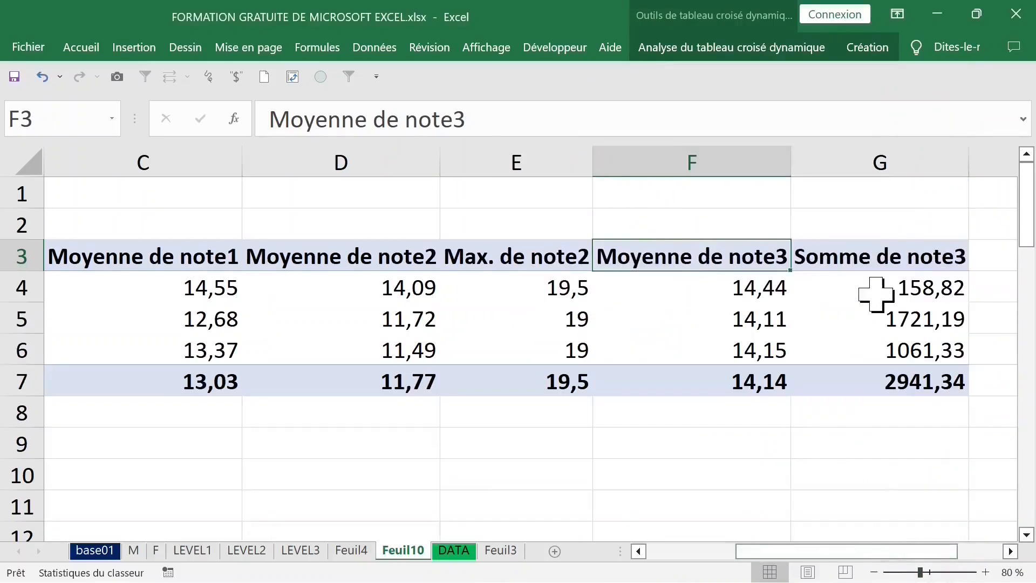
pyautogui.click(866, 258)
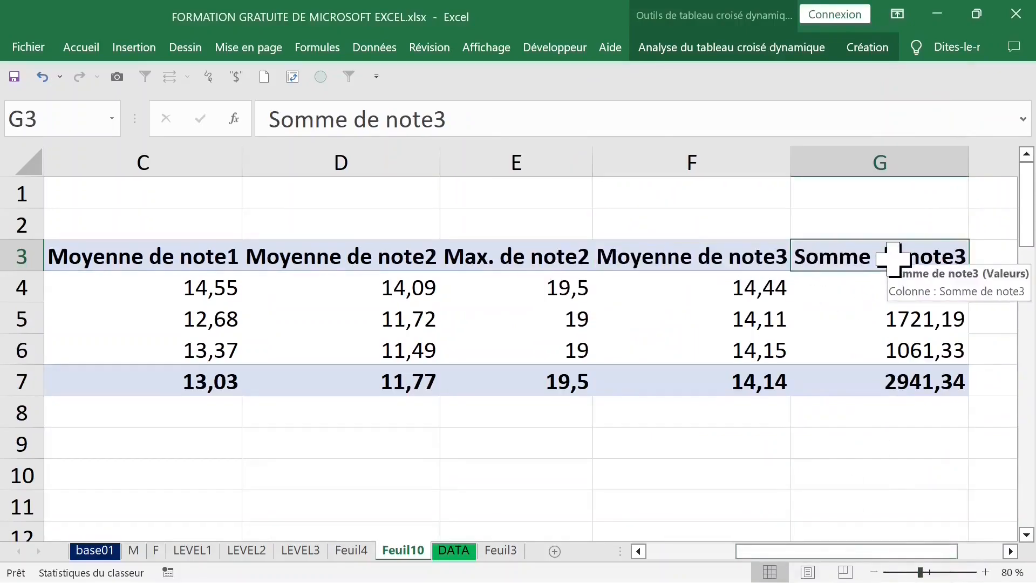
pyautogui.click(762, 259)
pyautogui.click(867, 259)
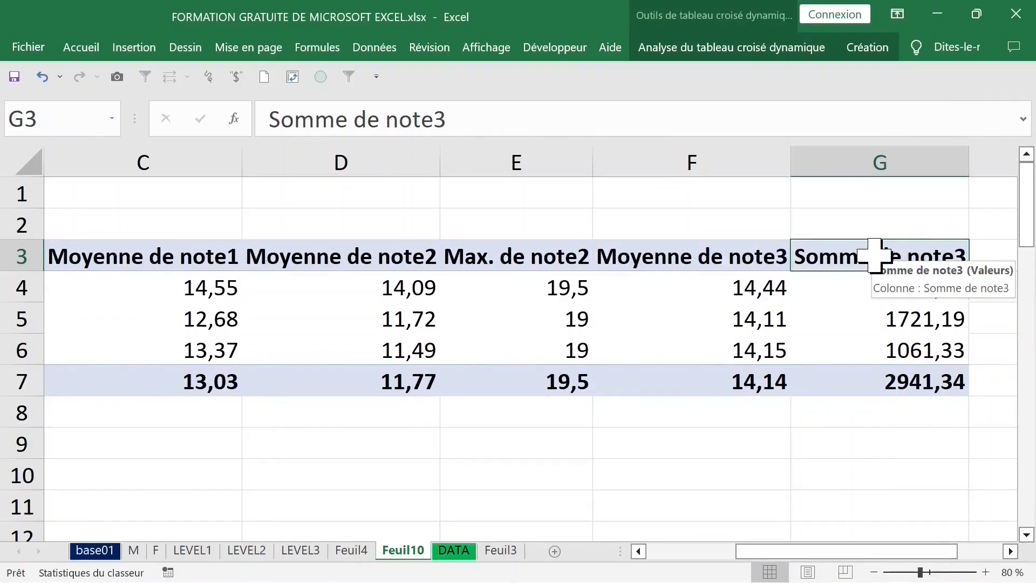
pyautogui.doubleClick(873, 256)
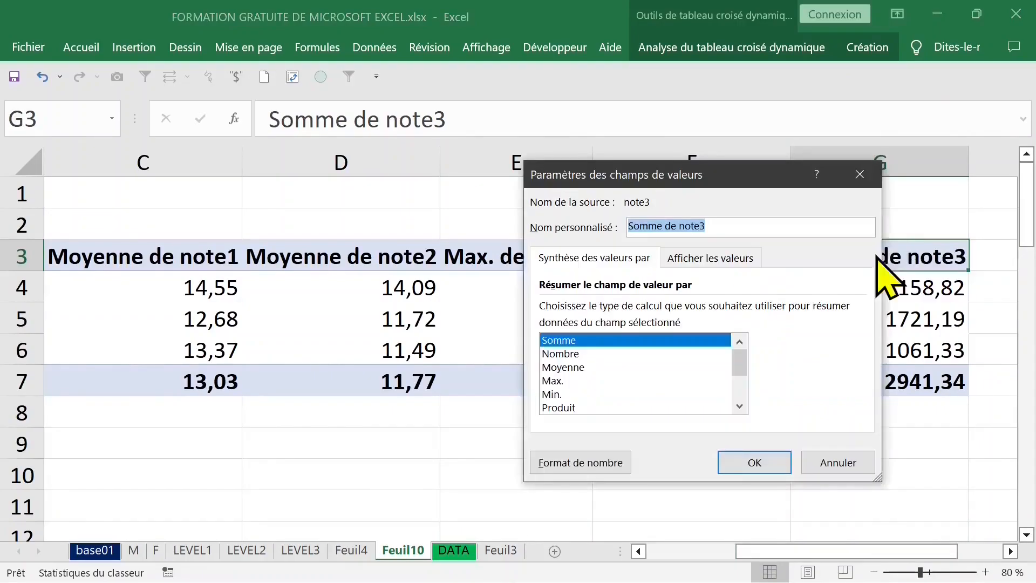
pyautogui.click(571, 381)
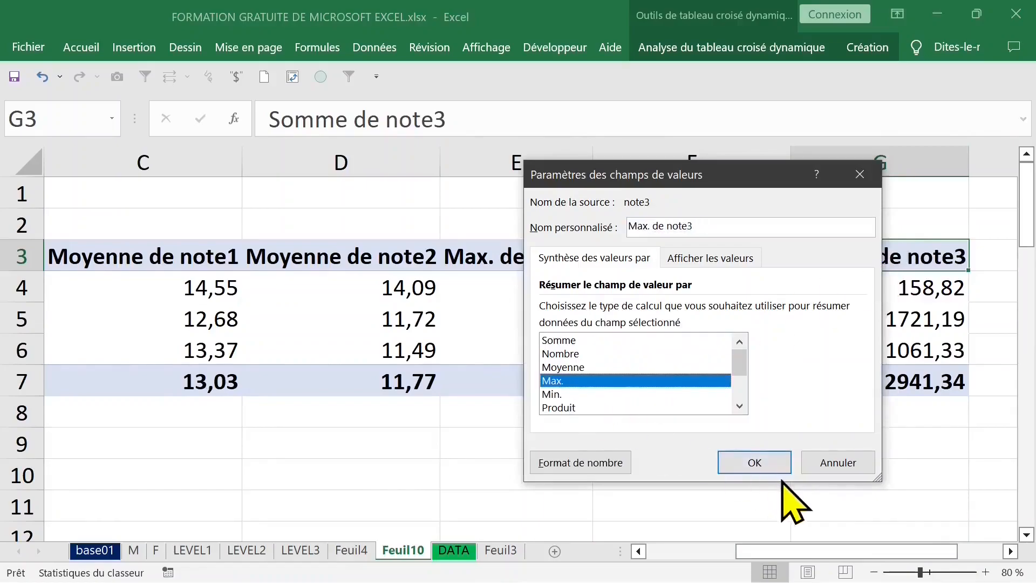
pyautogui.click(761, 454)
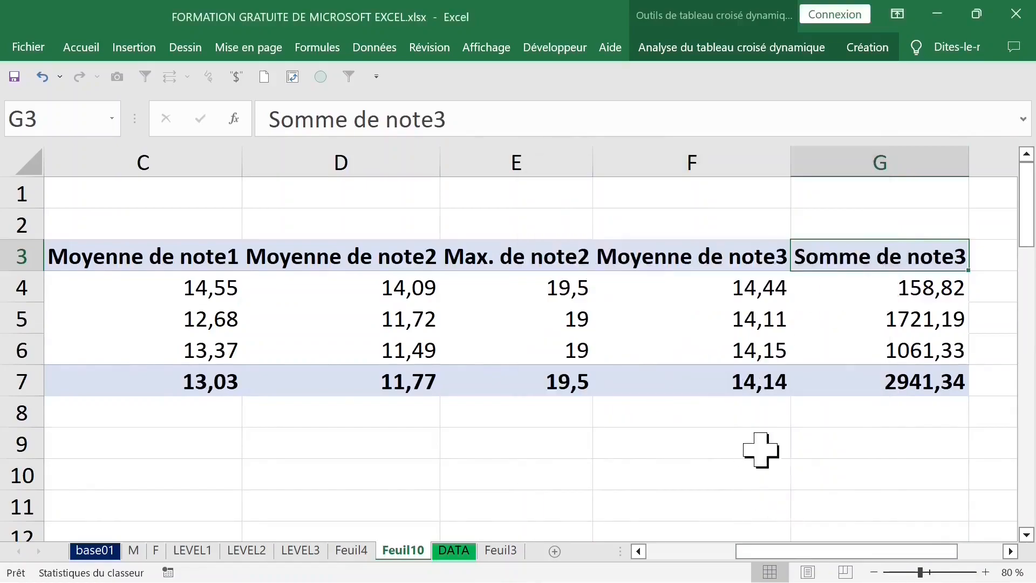
# Step: Wrap the text of the pivot table's header row 3 and increase that row's height
pyautogui.click(699, 269)
pyautogui.click(747, 393)
pyautogui.moveTo(770, 551); pyautogui.dragTo(726, 552)
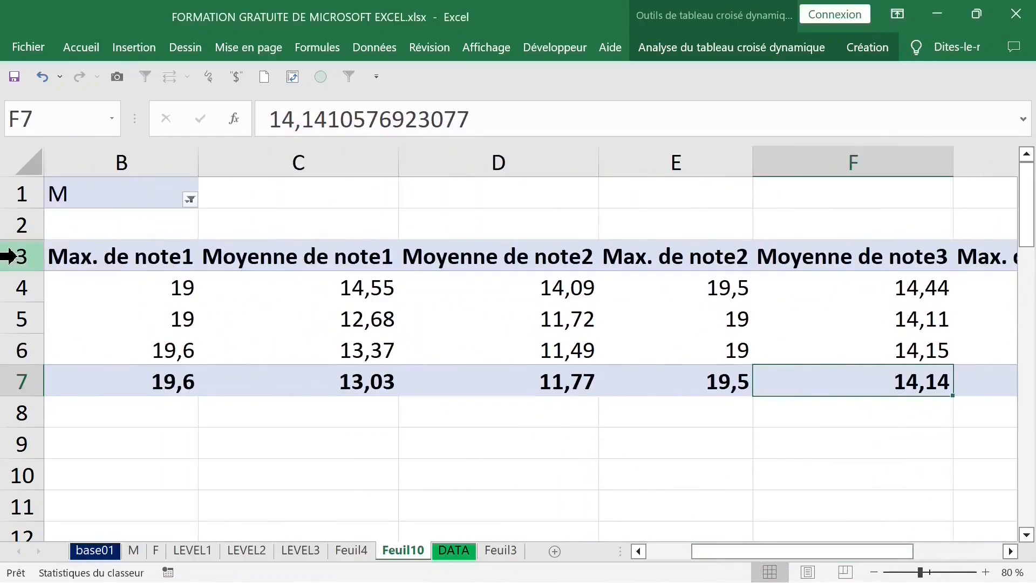
pyautogui.click(7, 256)
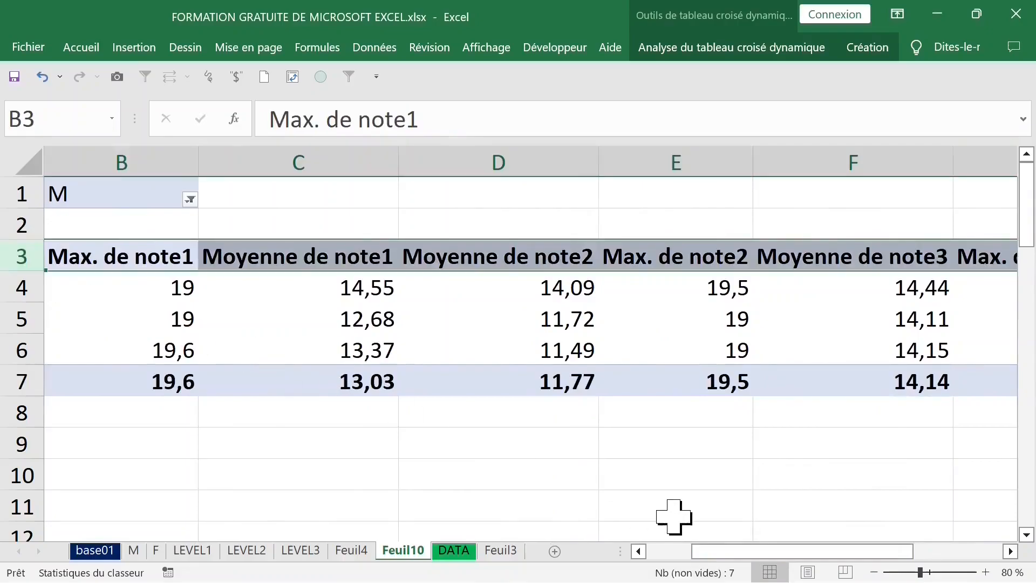
pyautogui.moveTo(757, 552); pyautogui.dragTo(704, 553)
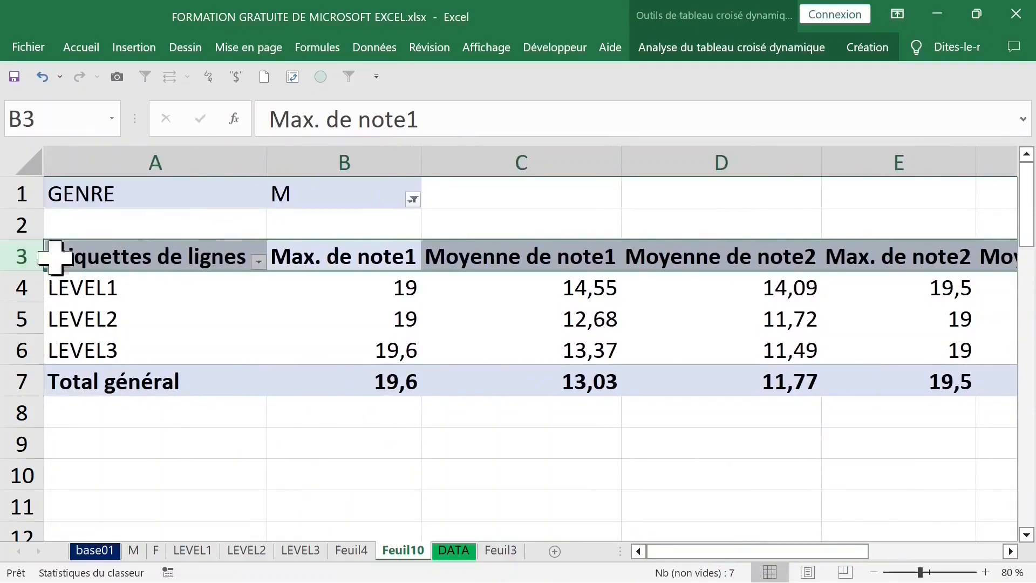
pyautogui.click(85, 47)
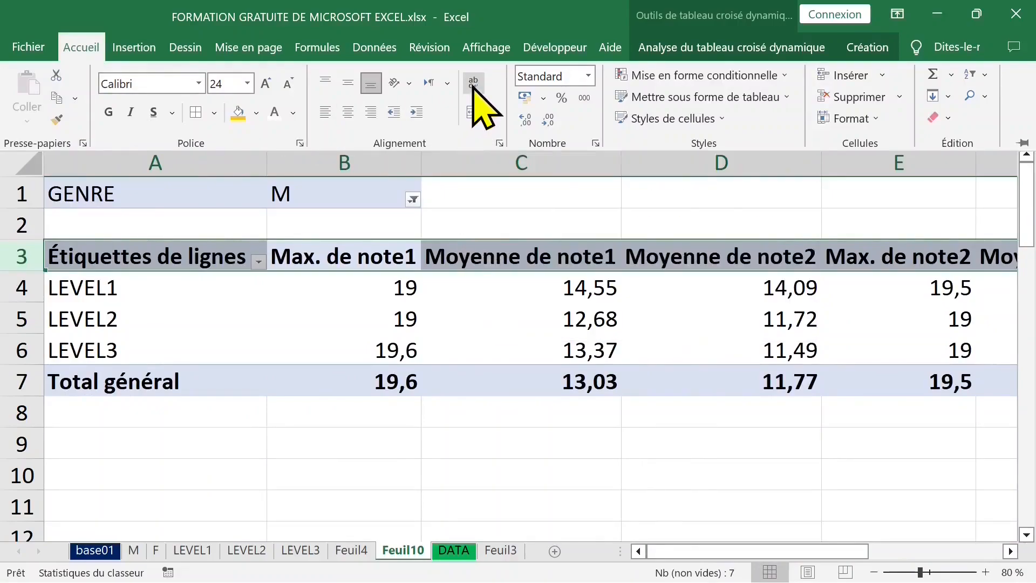
pyautogui.click(307, 257)
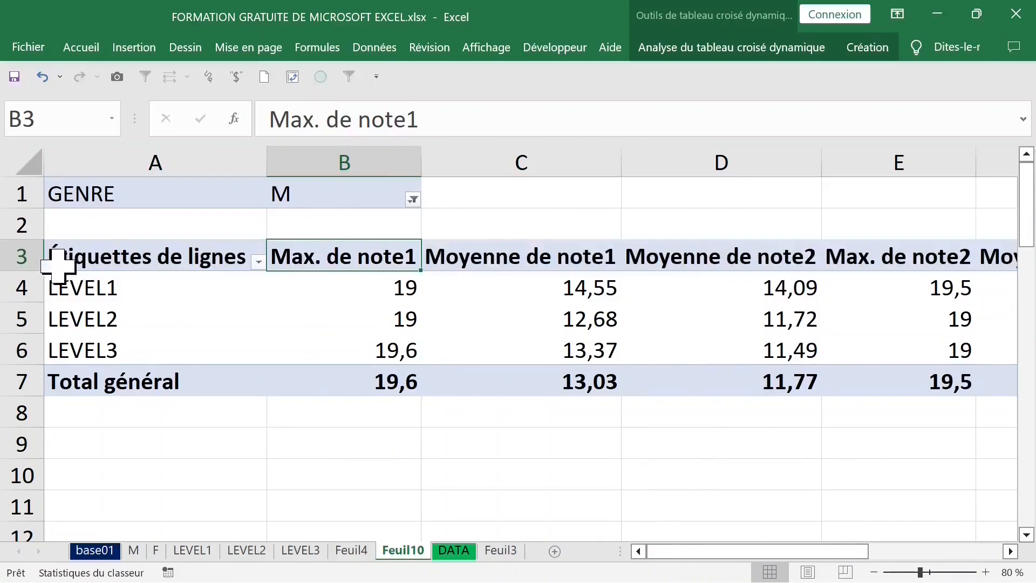
pyautogui.click(29, 264)
pyautogui.moveTo(33, 270); pyautogui.dragTo(32, 288)
# Step: Narrow the value columns B through G so the wrapped headers fit
pyautogui.click(485, 156)
pyautogui.moveTo(620, 162); pyautogui.dragTo(561, 162)
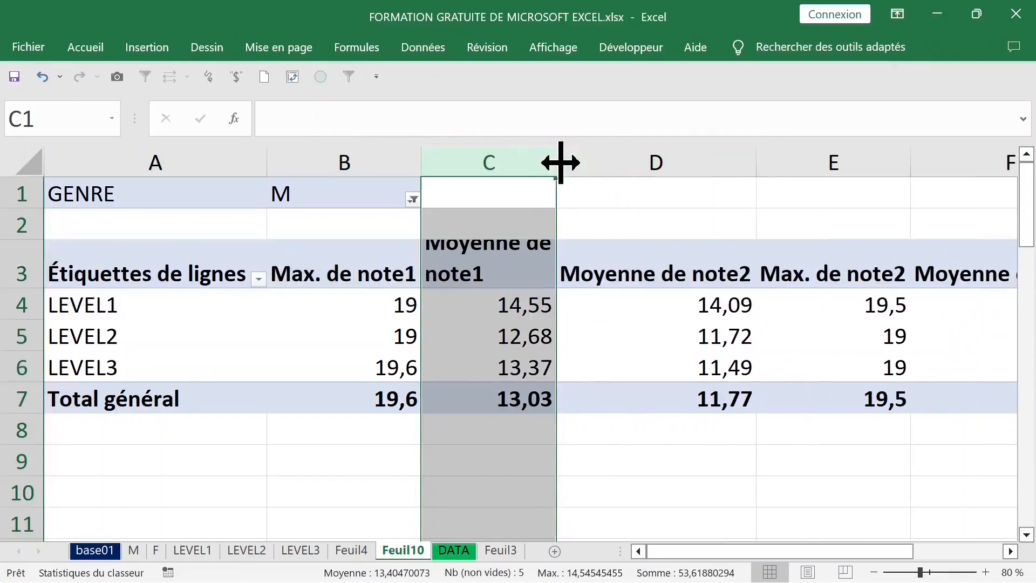
pyautogui.moveTo(28, 288); pyautogui.dragTo(41, 319)
pyautogui.moveTo(608, 167); pyautogui.dragTo(755, 186)
pyautogui.moveTo(728, 163)
pyautogui.mouseDown()
pyautogui.moveTo(670, 162)
pyautogui.moveTo(722, 162)
pyautogui.mouseUp()
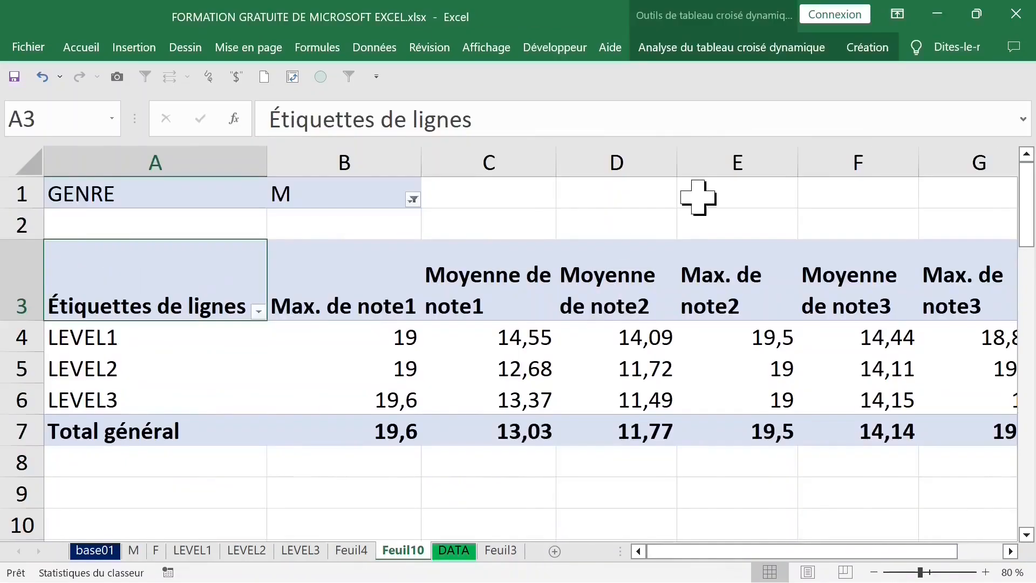
pyautogui.click(748, 167)
pyautogui.moveTo(797, 165); pyautogui.dragTo(775, 164)
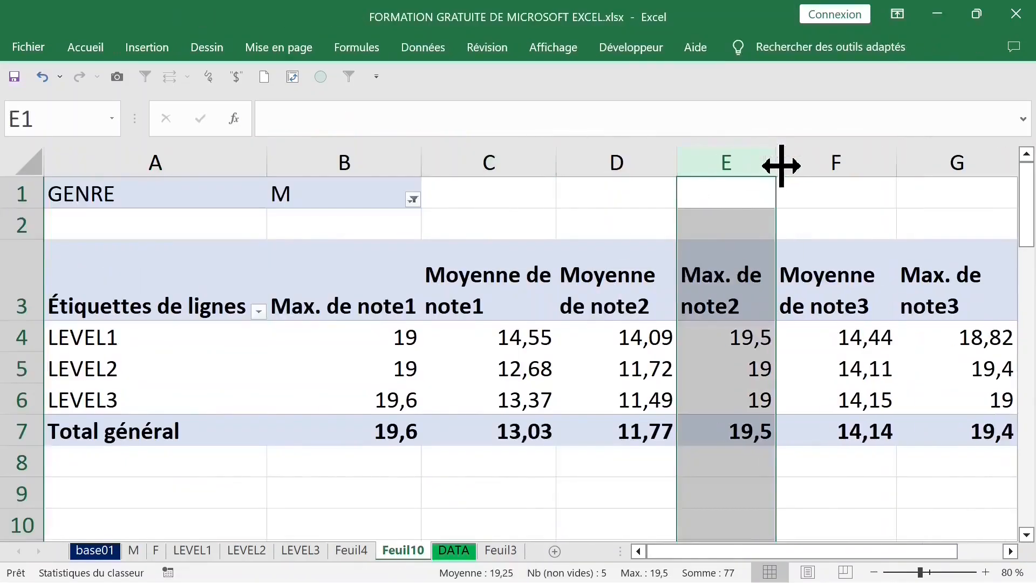
pyautogui.click(944, 159)
pyautogui.press('F4')
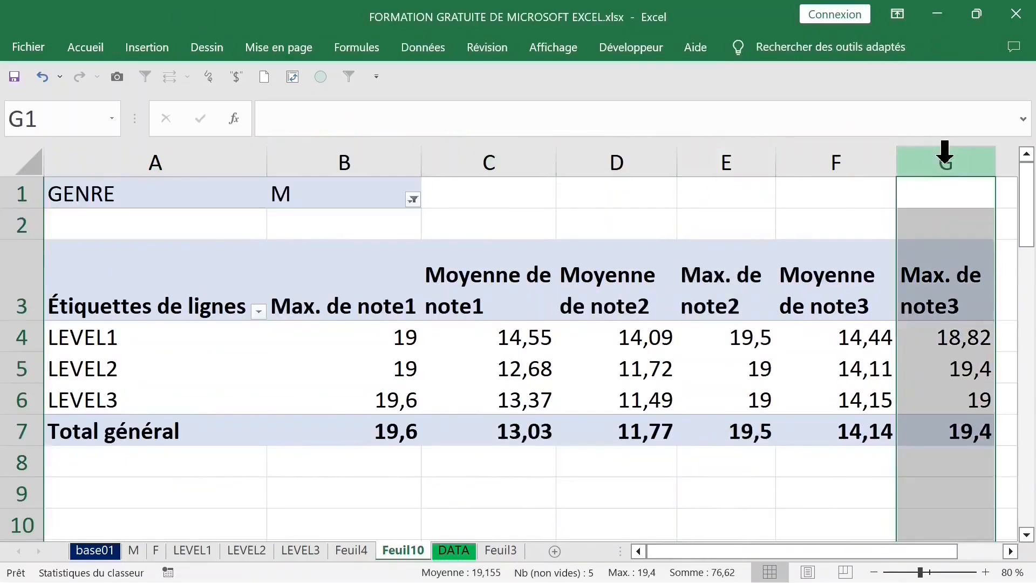
pyautogui.click(488, 158)
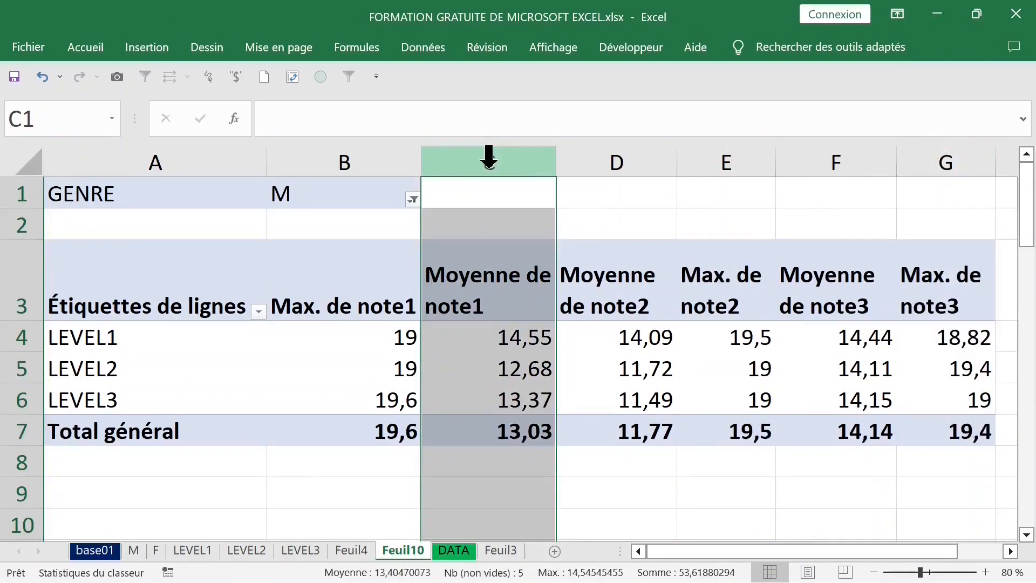
pyautogui.press('F4')
pyautogui.moveTo(520, 168); pyautogui.dragTo(538, 168)
pyautogui.click(414, 294)
pyautogui.moveTo(421, 162); pyautogui.dragTo(386, 164)
pyautogui.click(588, 287)
pyautogui.click(779, 293)
pyautogui.click(890, 294)
pyautogui.moveTo(337, 281); pyautogui.dragTo(338, 428)
pyautogui.moveTo(672, 294); pyautogui.dragTo(671, 429)
pyautogui.click(325, 302)
pyautogui.moveTo(325, 306); pyautogui.dragTo(321, 431)
pyautogui.moveTo(688, 268); pyautogui.dragTo(680, 434)
pyautogui.moveTo(874, 273); pyautogui.dragTo(874, 423)
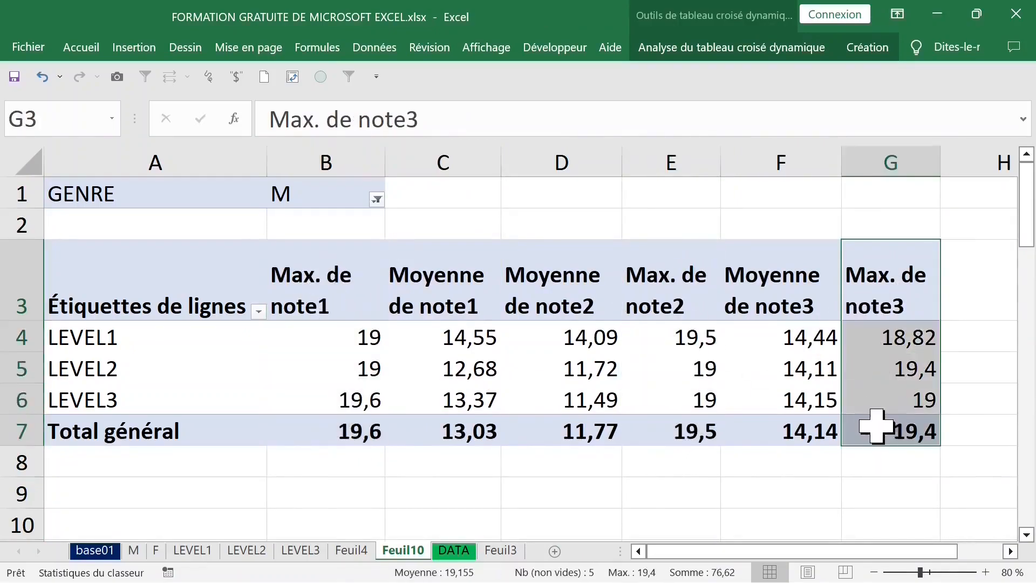
# Step: Change the GENRE report filter of the pivot table to F
pyautogui.click(377, 199)
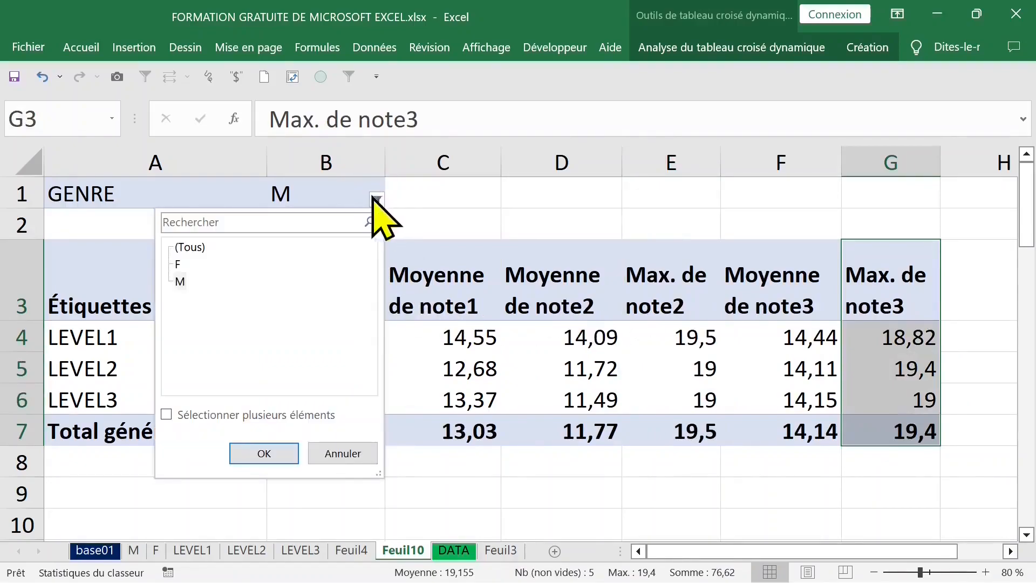
pyautogui.click(180, 281)
pyautogui.click(267, 452)
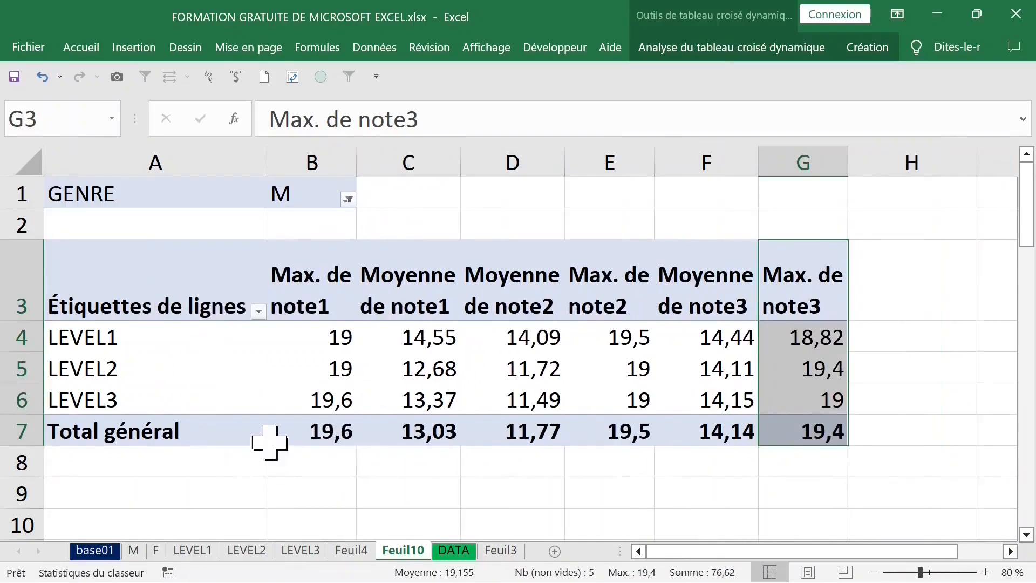
pyautogui.click(348, 199)
pyautogui.click(151, 280)
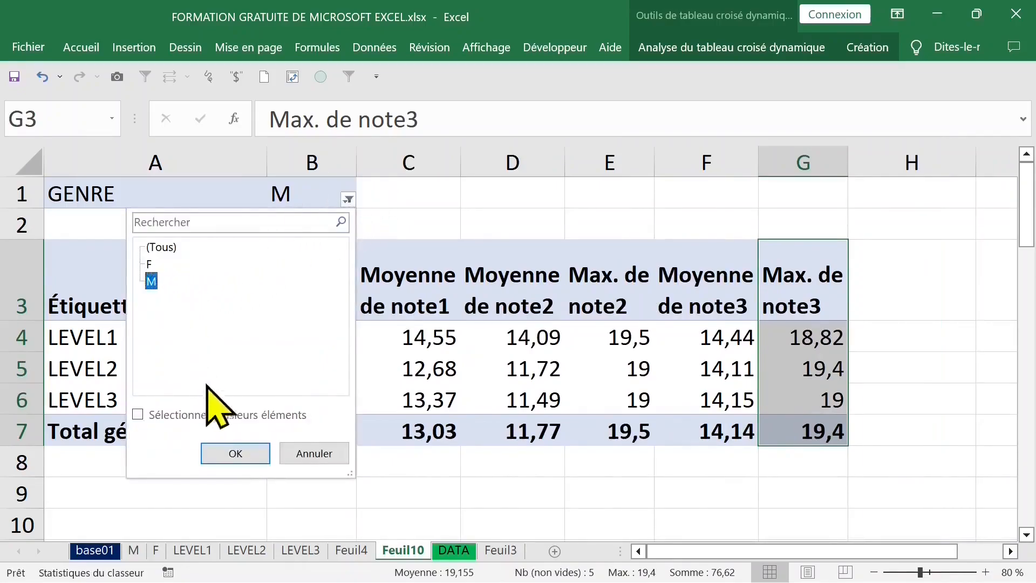
pyautogui.click(150, 264)
pyautogui.click(240, 454)
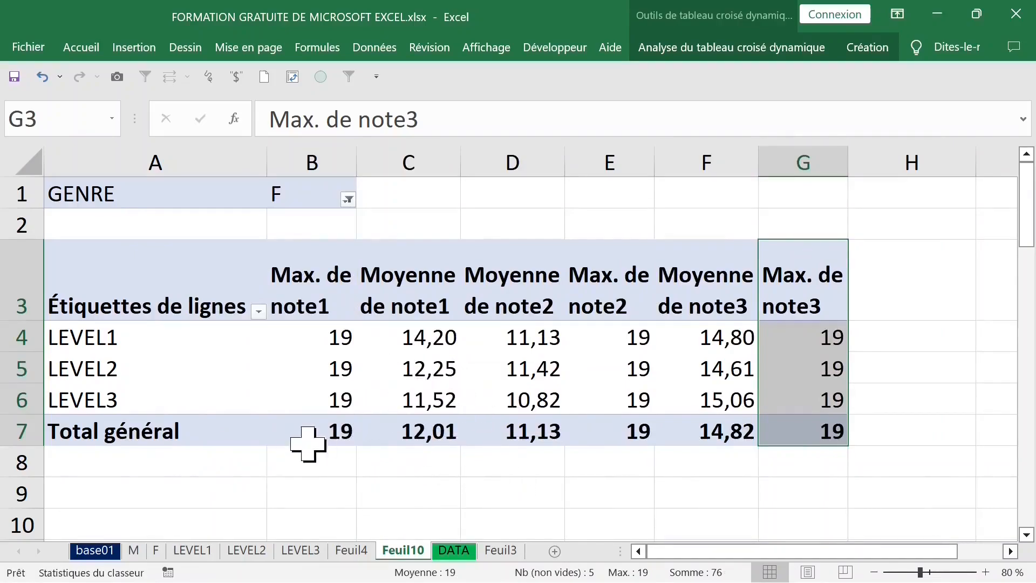
# Step: Generate report filter pages for the GENRE field from the pivot table options
pyautogui.click(342, 300)
pyautogui.click(730, 49)
pyautogui.click(75, 119)
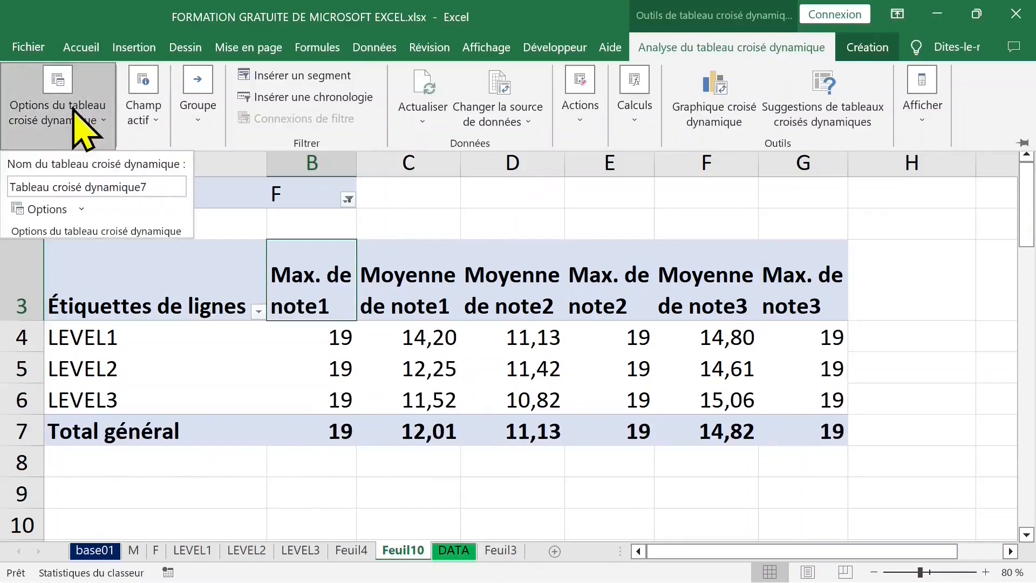
pyautogui.click(81, 210)
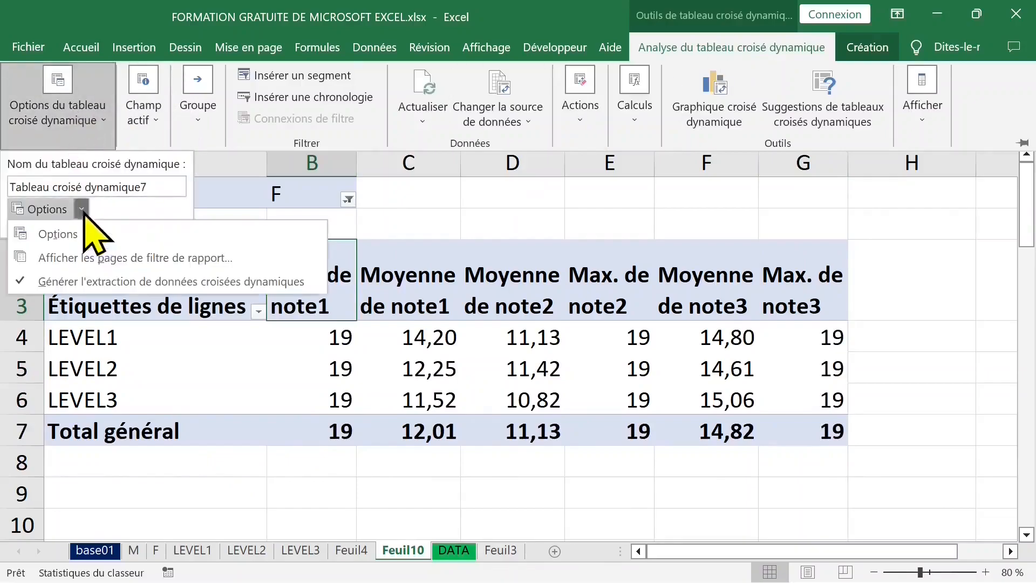
pyautogui.click(102, 258)
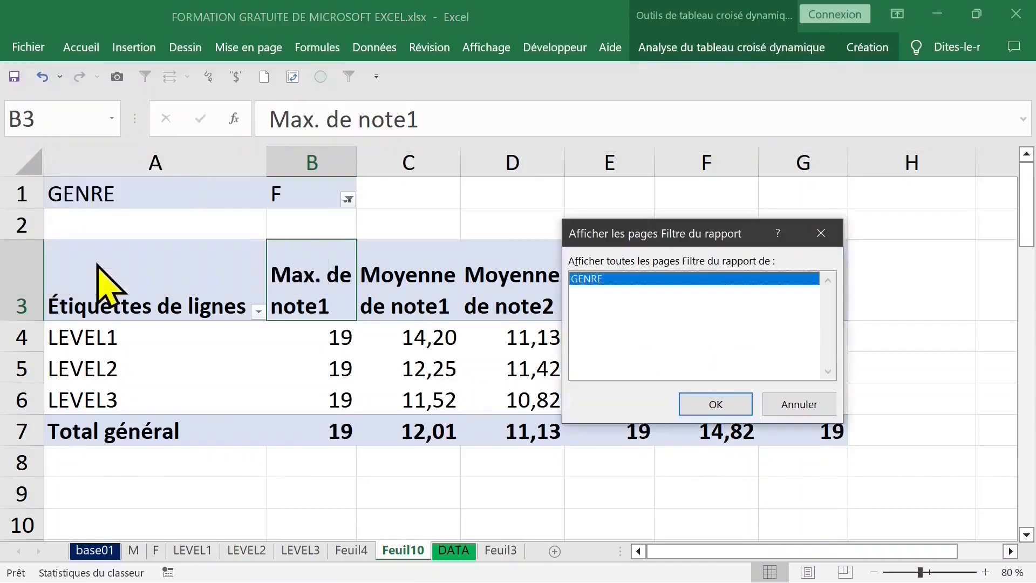
pyautogui.click(715, 404)
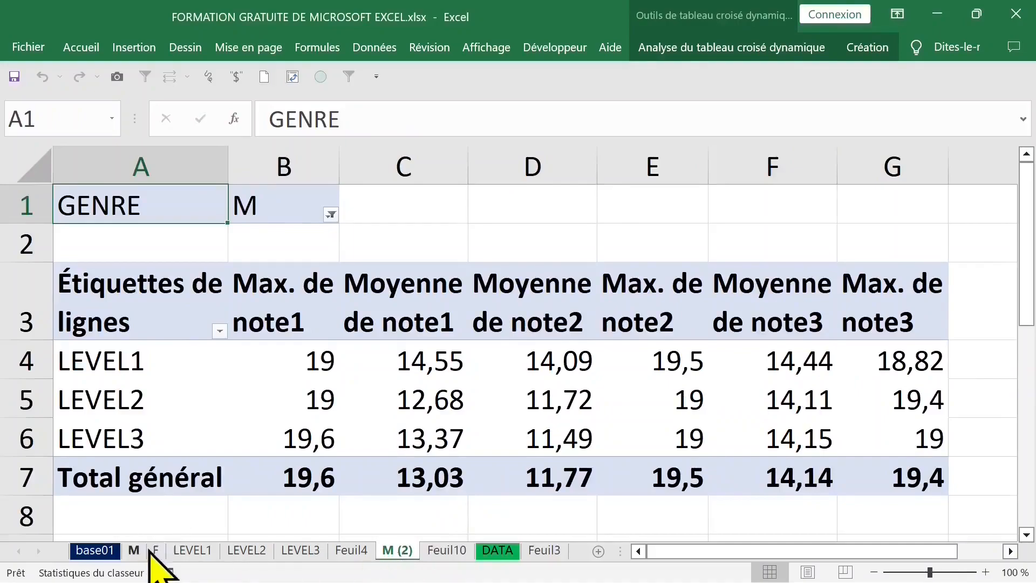
# Step: Review the GENRE filter choices on the generated M (2) sheet
pyautogui.click(332, 307)
pyautogui.click(330, 215)
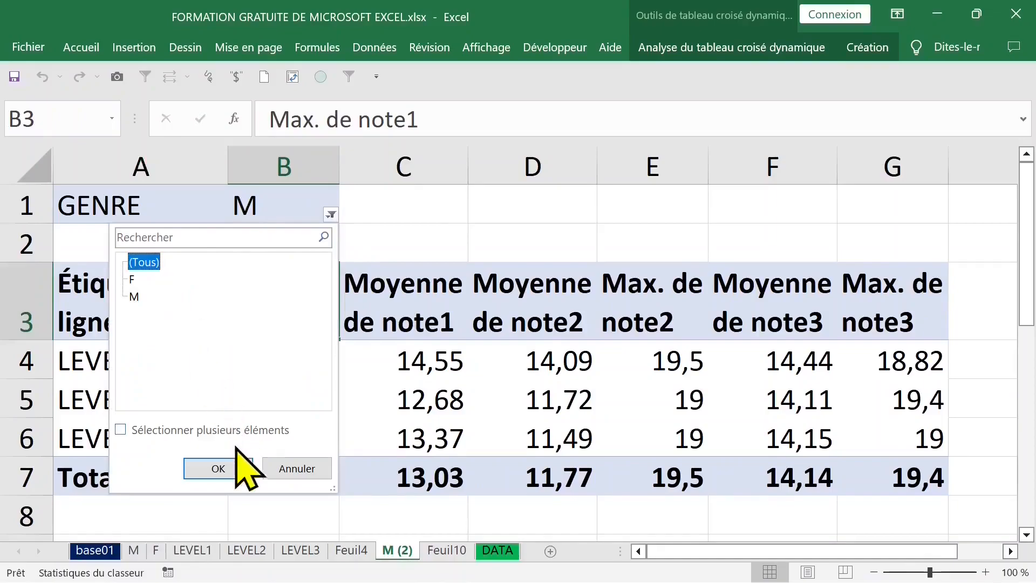
pyautogui.click(232, 468)
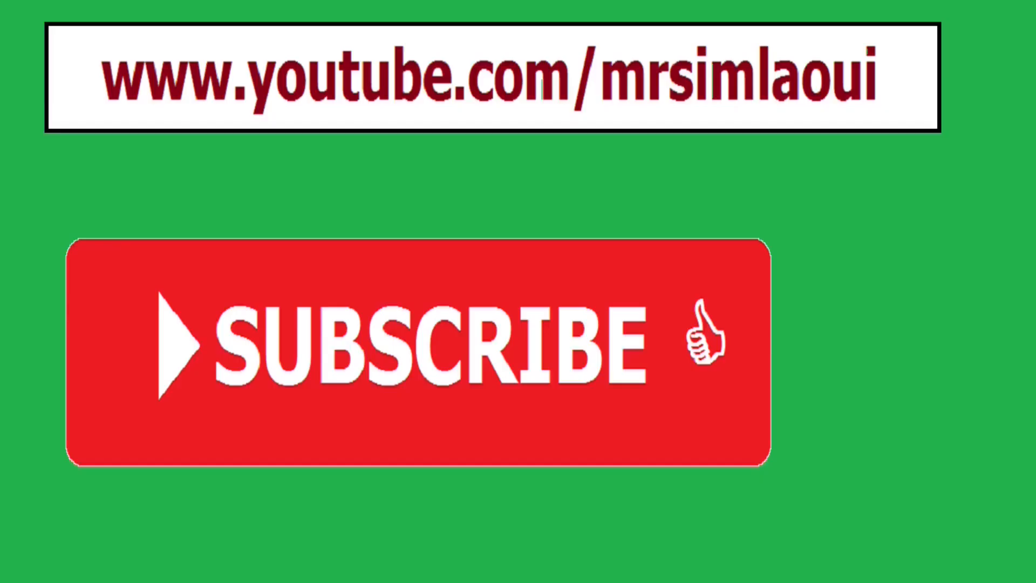